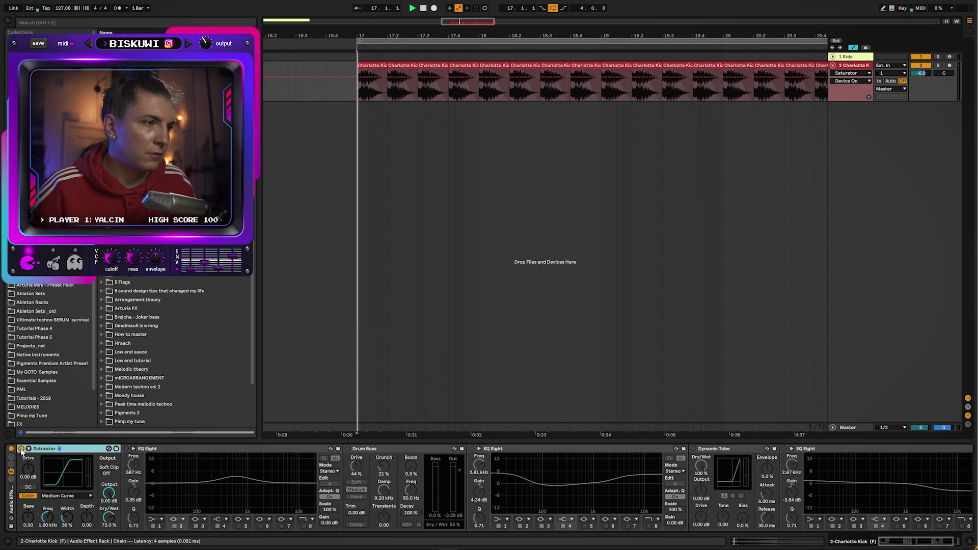
Step: Switch on the Drum Buss, second EQ Eight, Dynamic Tube and last EQ Eight in the Charlotte Kick's effect chain during playback
{"action": "left_click", "coordinate": [347, 451]}
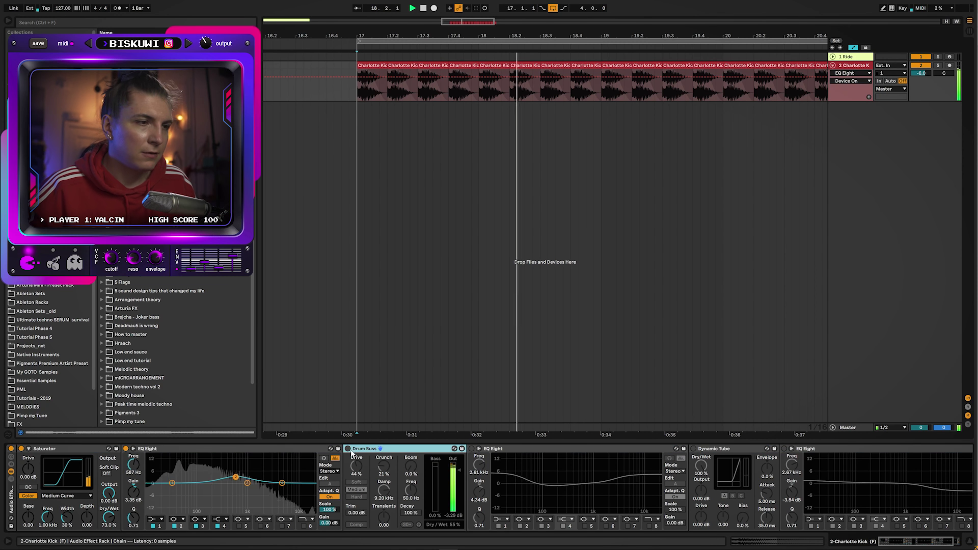
{"action": "left_click", "coordinate": [471, 449]}
{"action": "left_click", "coordinate": [694, 449]}
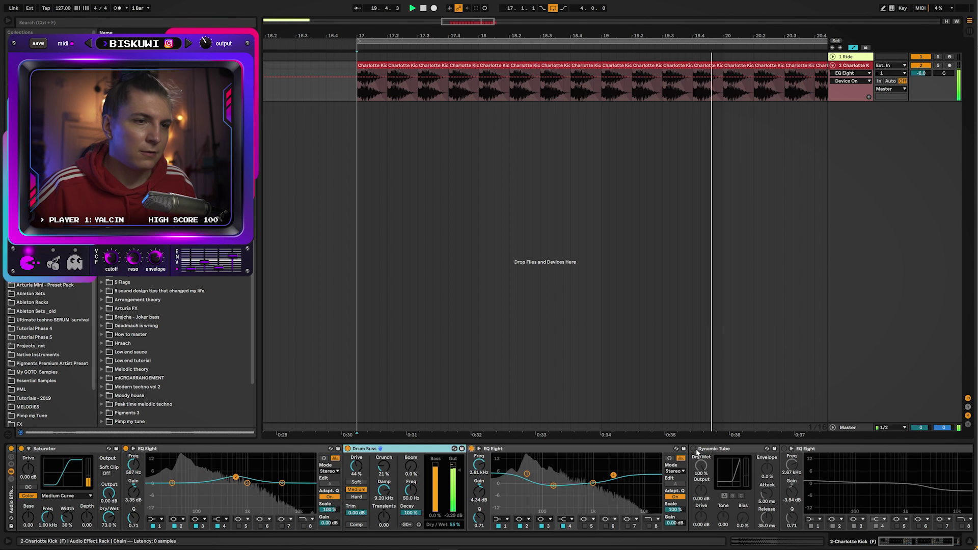
{"action": "left_click", "coordinate": [784, 448]}
{"action": "key", "text": "space"}
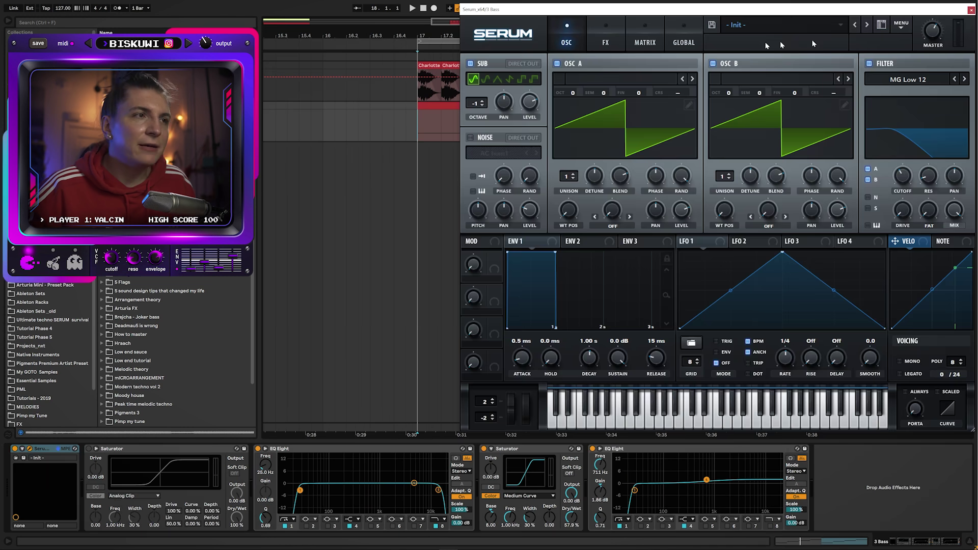
Step: Show Serum's FX page for the Bass track and play the bass together with the kick
{"action": "left_click", "coordinate": [611, 30]}
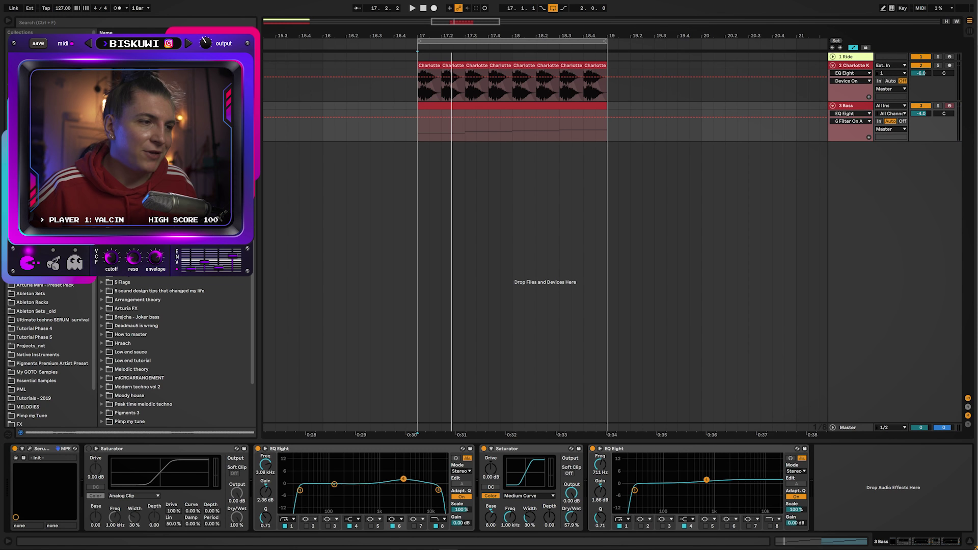
{"action": "key", "text": "space"}
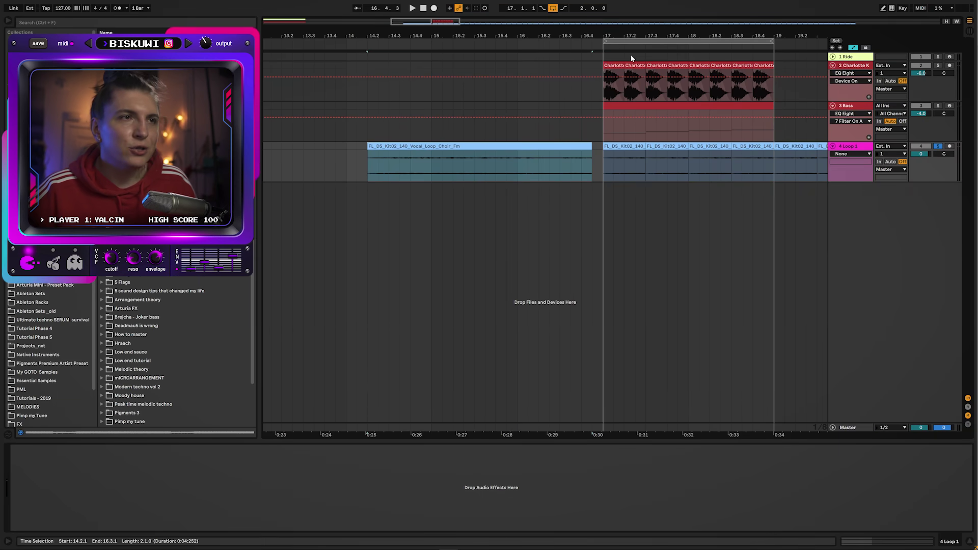
Step: Delete the long FL_DS_Kit02_140_Vocal_Loop_Choir_Fm clip placed before bar 17 on the Loop 1 track
{"action": "left_click_drag", "start_coordinate": [632, 36], "coordinate": [539, 45]}
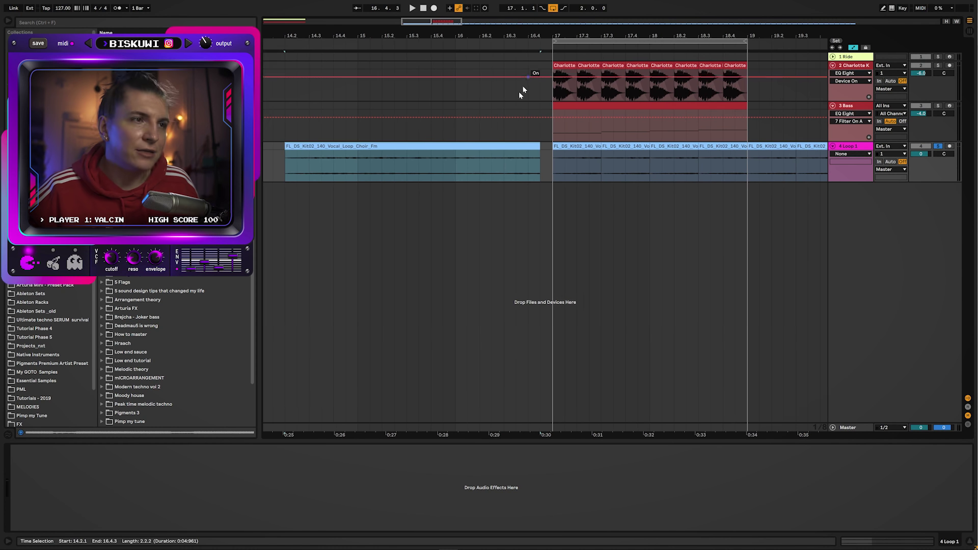
{"action": "left_click", "coordinate": [590, 147]}
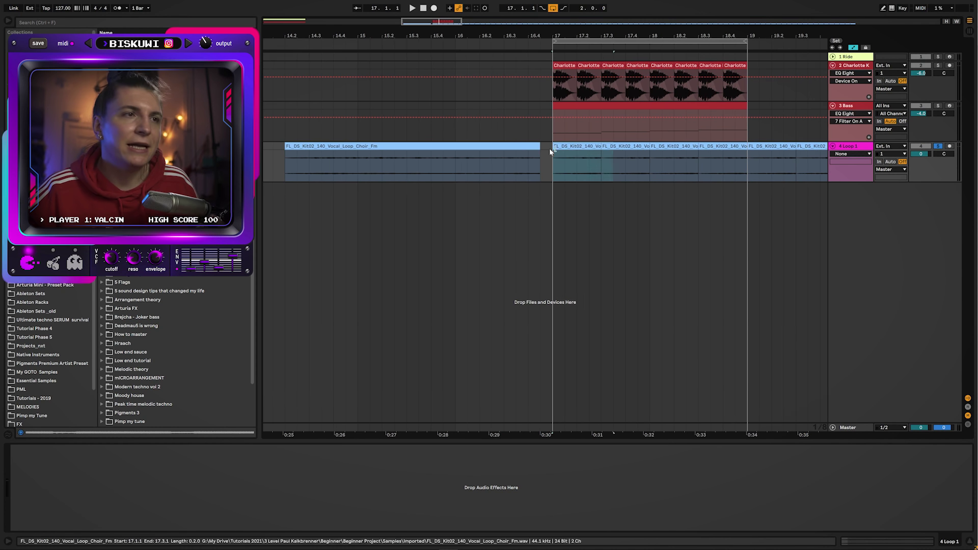
{"action": "left_click", "coordinate": [527, 147]}
{"action": "key", "text": "Delete"}
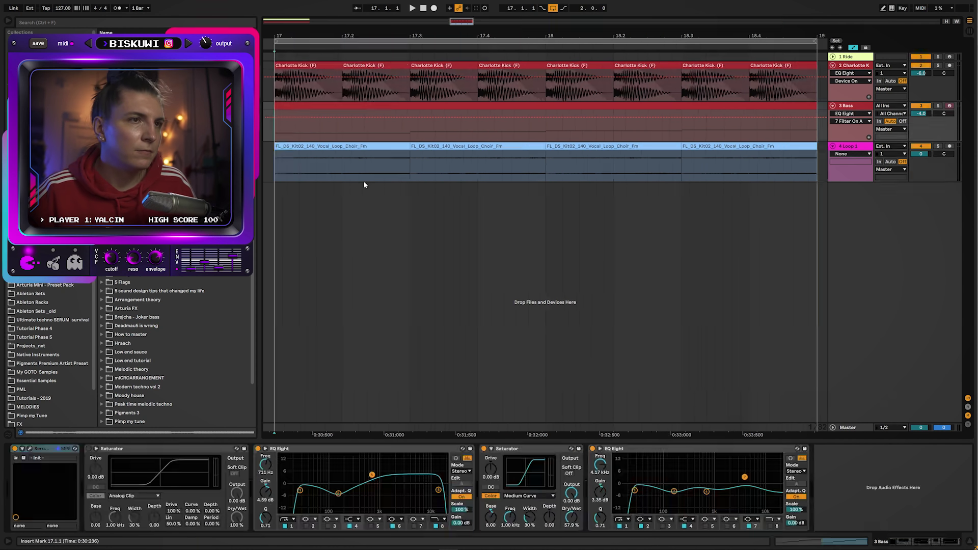
Step: Hide the automation lanes and play the two-bar loop of kick, bass, vocal choir loop and synth loop
{"action": "key", "text": "space"}
{"action": "key", "text": "a"}
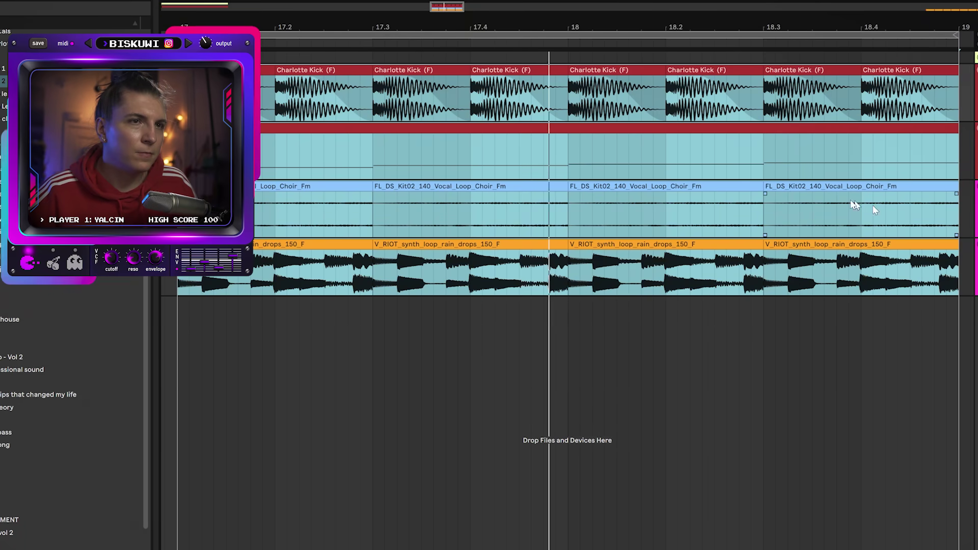
{"action": "left_click", "coordinate": [814, 222]}
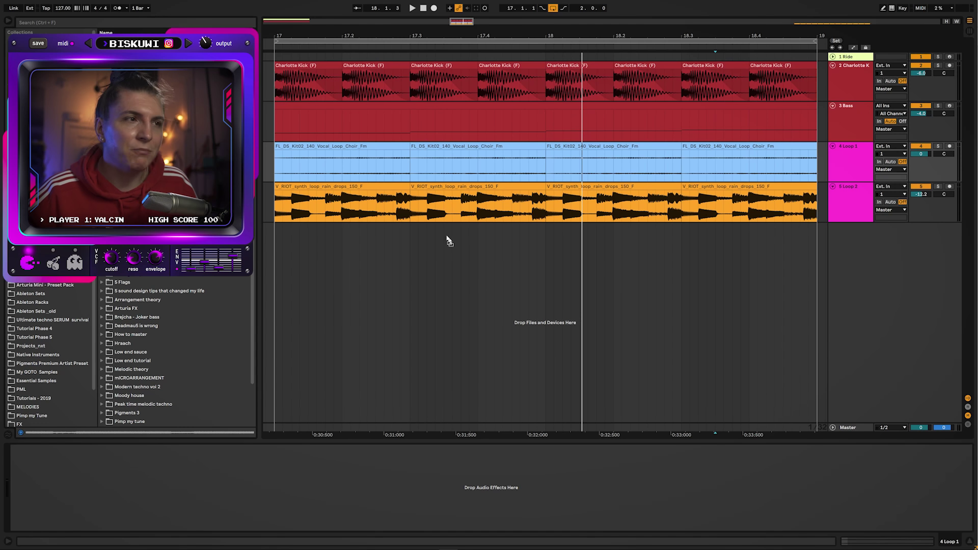
{"action": "left_click_drag", "start_coordinate": [449, 241], "coordinate": [444, 235]}
{"action": "key", "text": "ctrl+a"}
{"action": "key", "text": "space"}
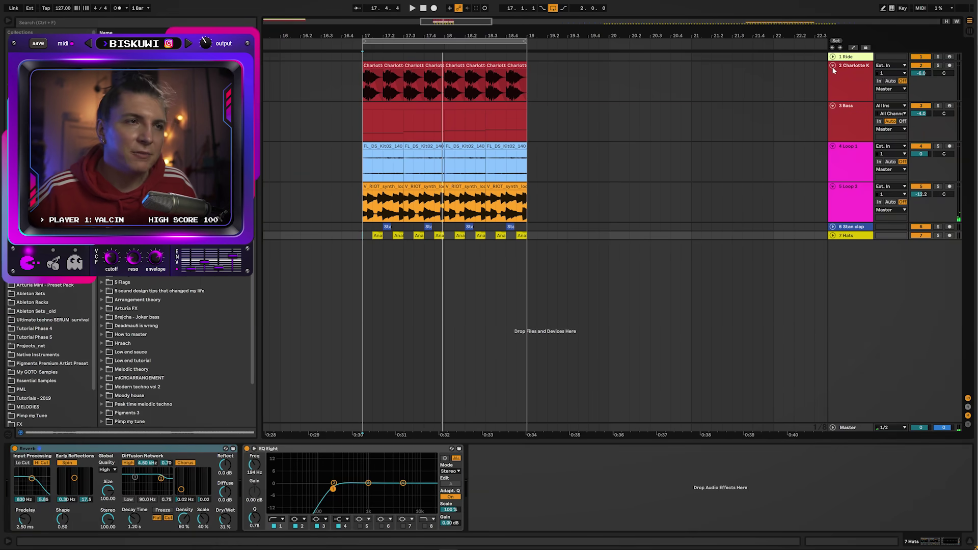
Step: Fold all tracks and play the two-bar loop with the clap, hats, 16th hat and shaker from bar 17
{"action": "left_click", "coordinate": [833, 67], "text": "alt"}
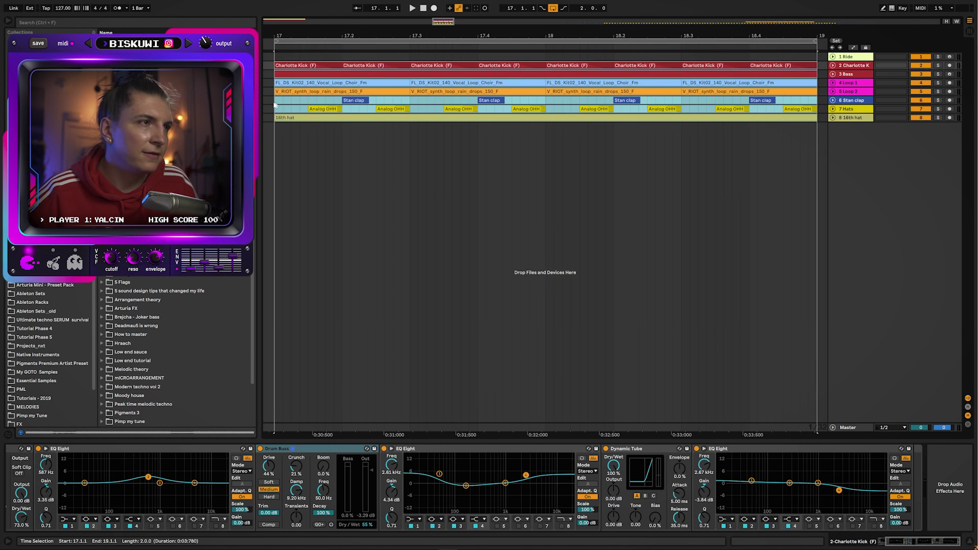
{"action": "key", "text": "space"}
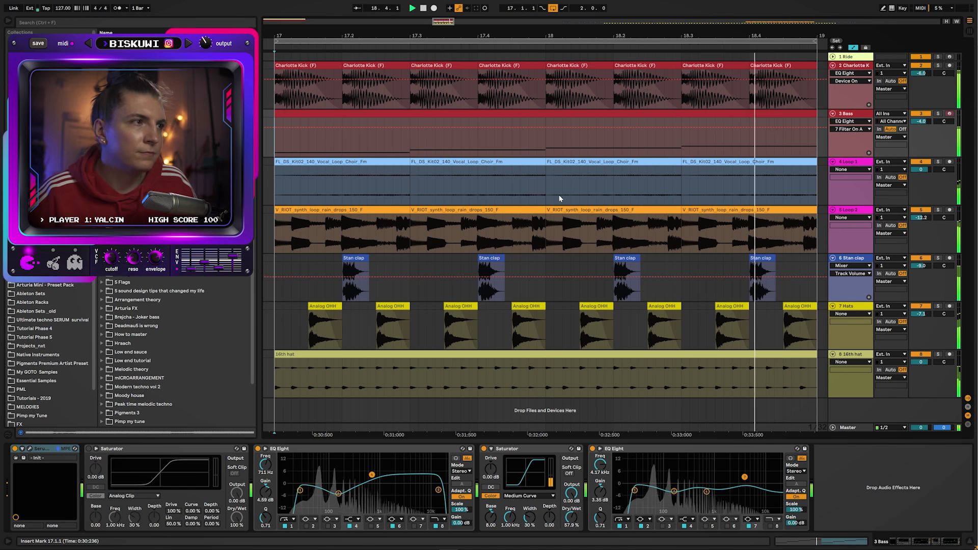
{"action": "key", "text": "space"}
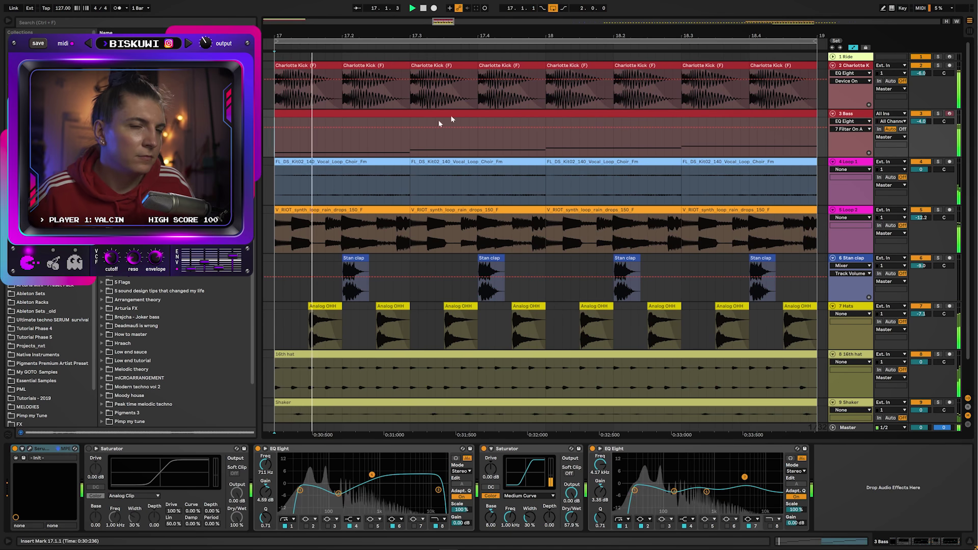
{"action": "scroll", "coordinate": [581, 160], "scroll_direction": "down", "scroll_amount": 1}
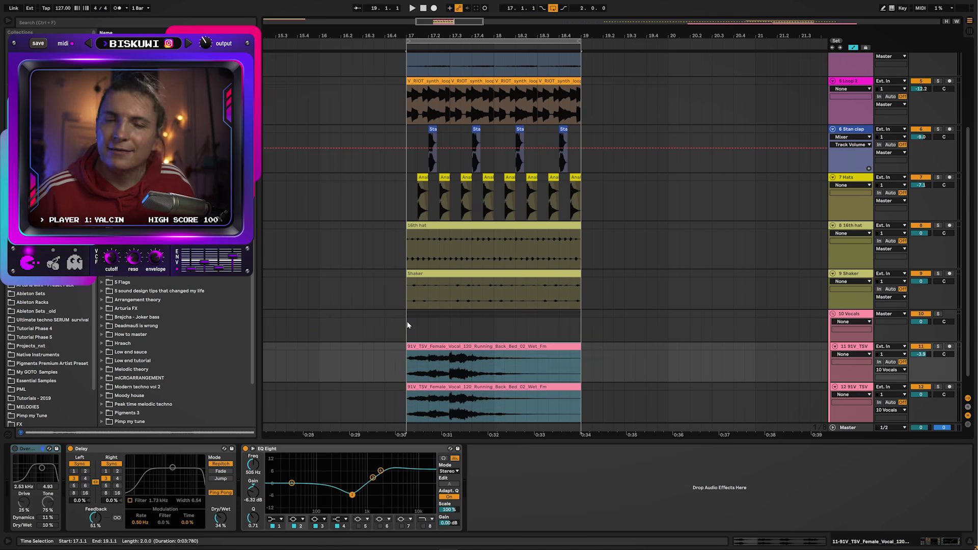
{"action": "left_click", "coordinate": [408, 325]}
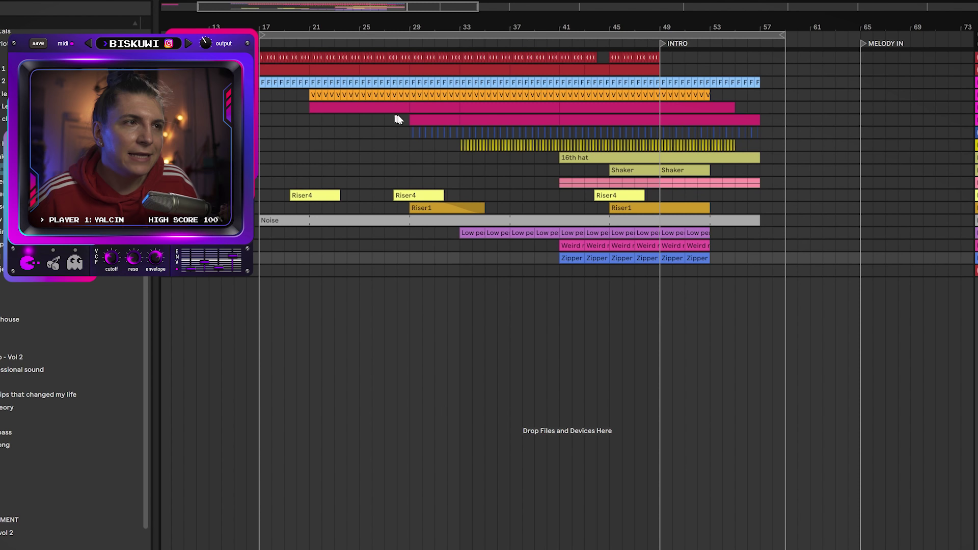
Step: Solo the Loop lead, listen to its filter sweep from bars 21, 26 and 28, and solo the Main Lead
{"action": "left_click", "coordinate": [603, 184]}
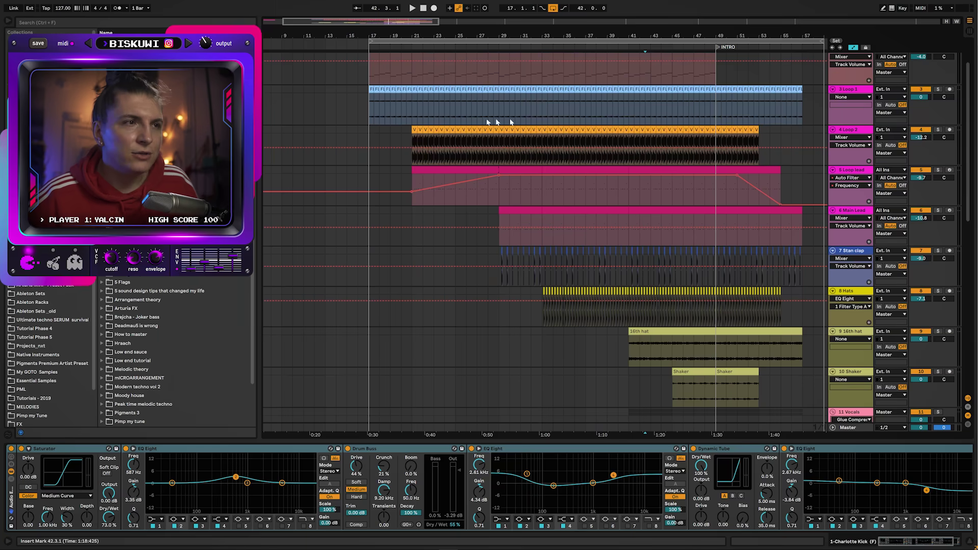
{"action": "left_click", "coordinate": [418, 182]}
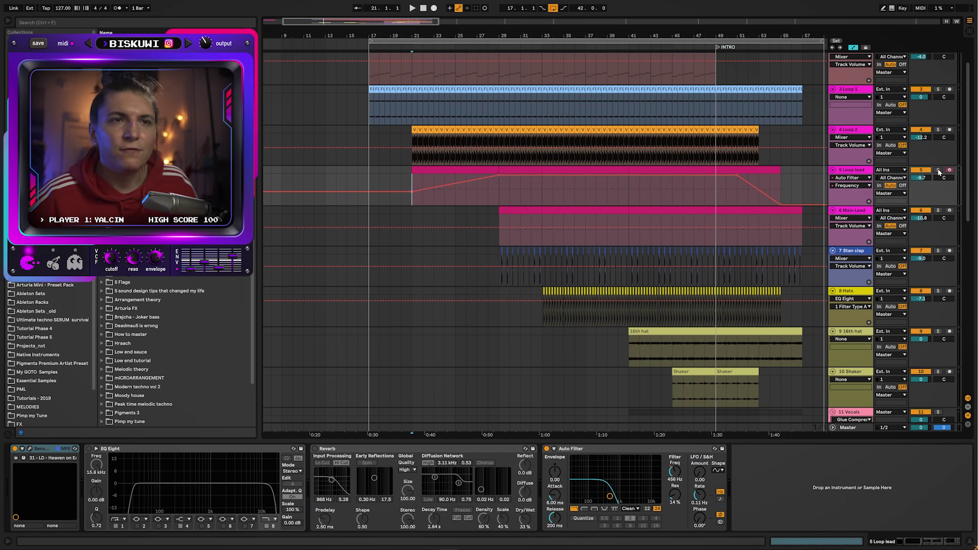
{"action": "key", "text": "space"}
{"action": "left_click", "coordinate": [469, 192]}
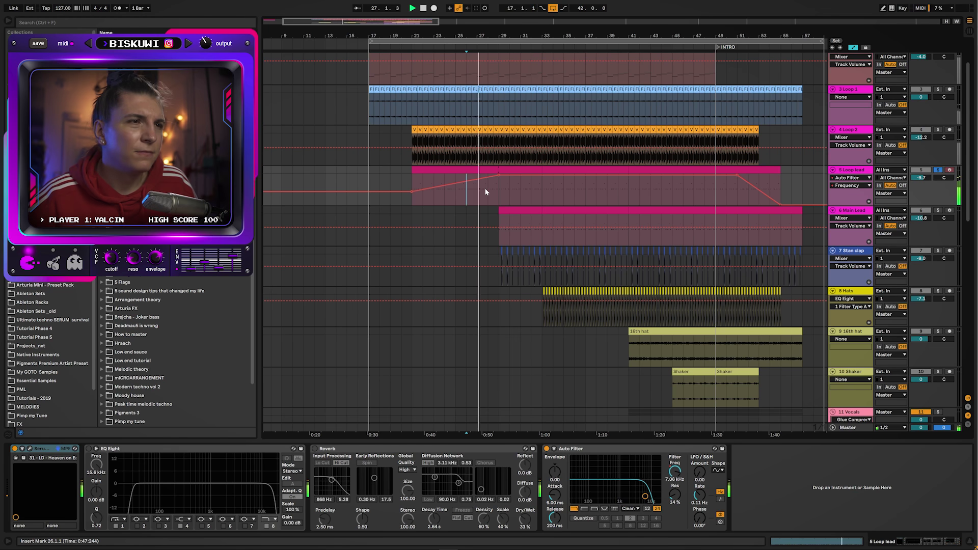
{"action": "left_click", "coordinate": [490, 192]}
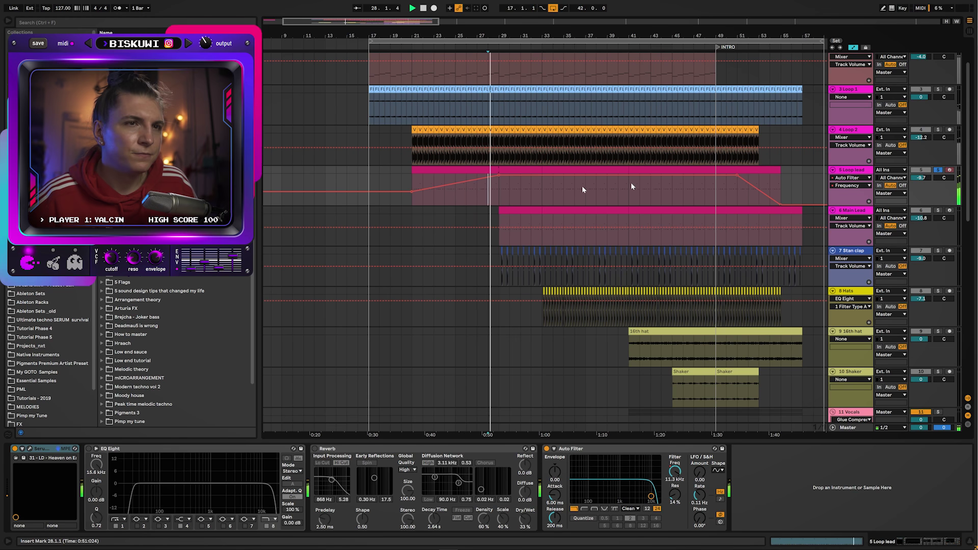
{"action": "left_click", "coordinate": [833, 170]}
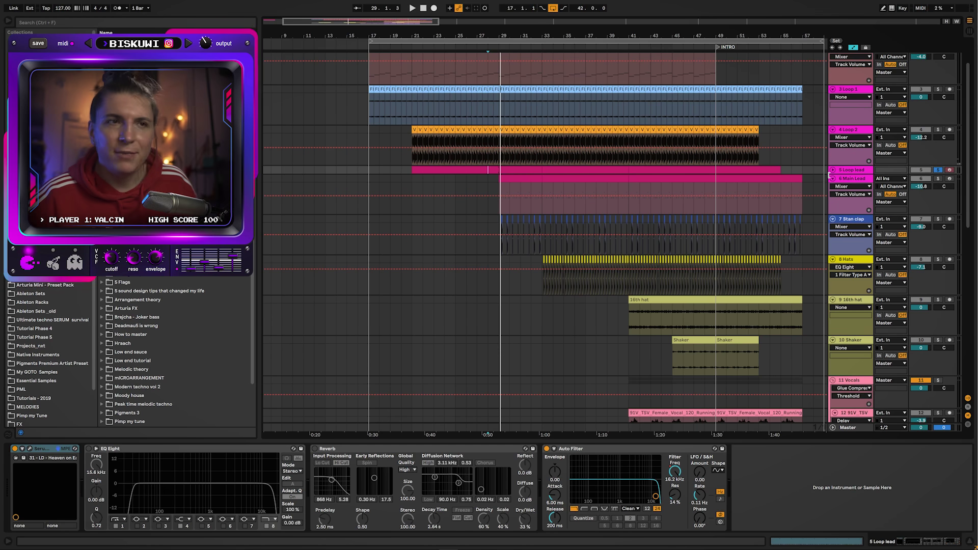
{"action": "left_click", "coordinate": [833, 170]}
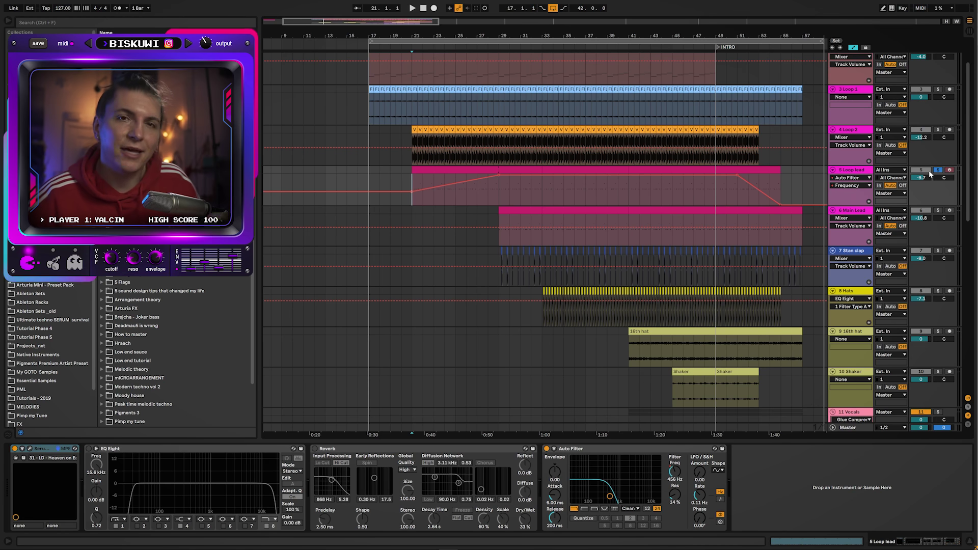
{"action": "left_click", "coordinate": [941, 212]}
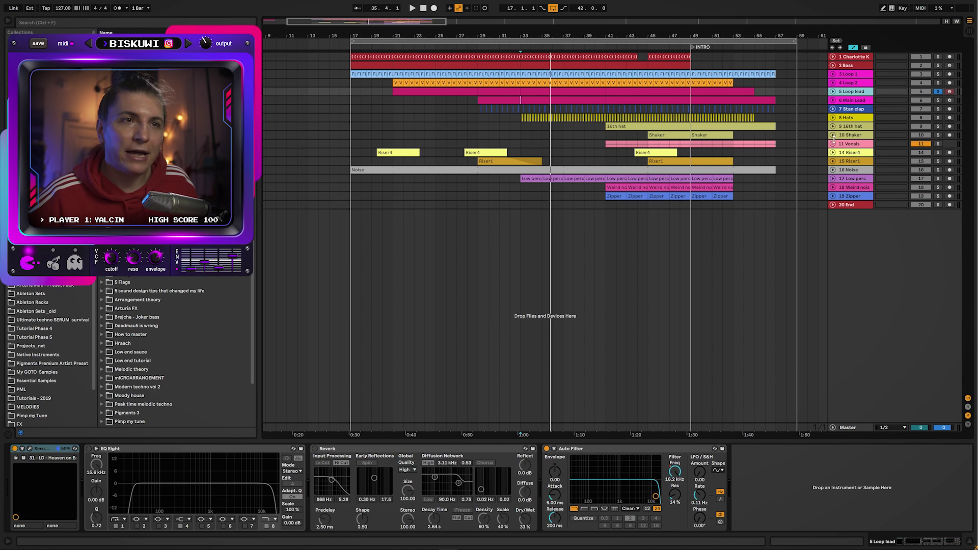
Step: Unfold the Low perc, Zipper and Weird noise tracks and listen to the percussion soloed from bar 41
{"action": "left_click", "coordinate": [834, 178]}
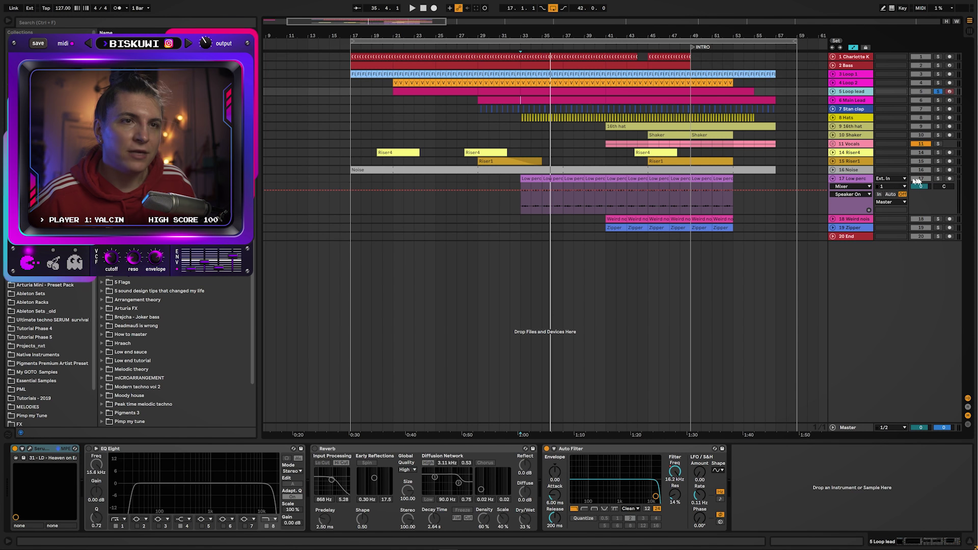
{"action": "left_click", "coordinate": [601, 229]}
{"action": "key", "text": "space"}
{"action": "left_click", "coordinate": [833, 228]}
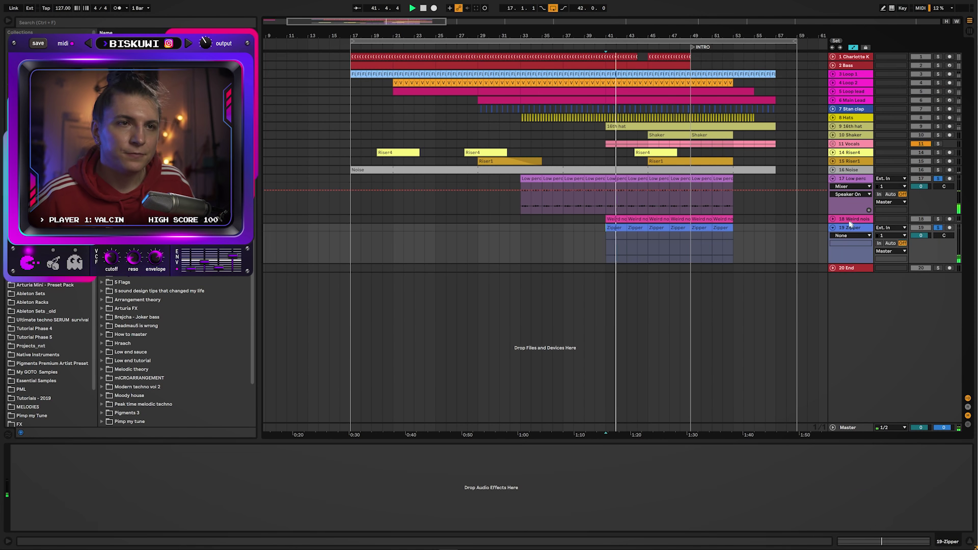
{"action": "left_click", "coordinate": [834, 219]}
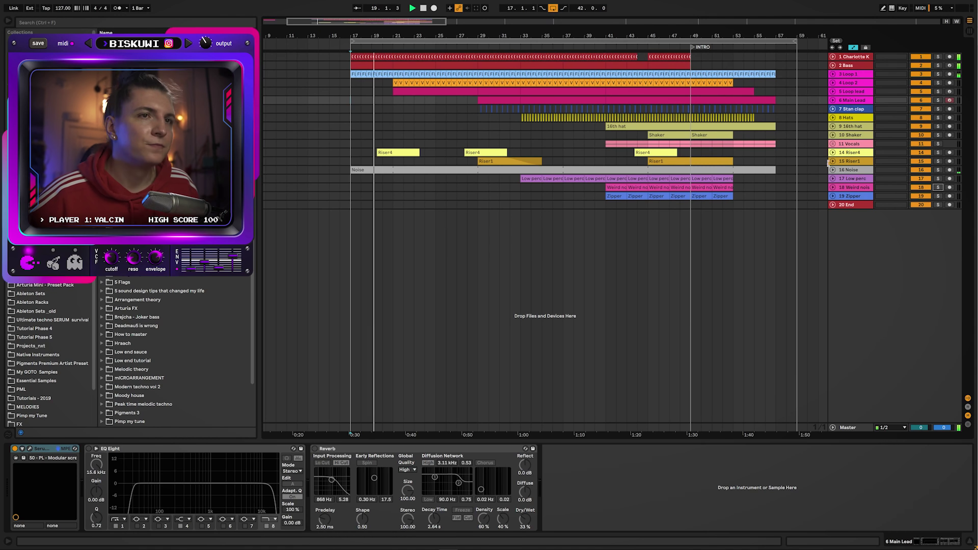
Step: Unfold all tracks and inspect the MIDI notes of the Bass clip at bar 21 during playback
{"action": "left_click", "coordinate": [833, 66], "text": "alt"}
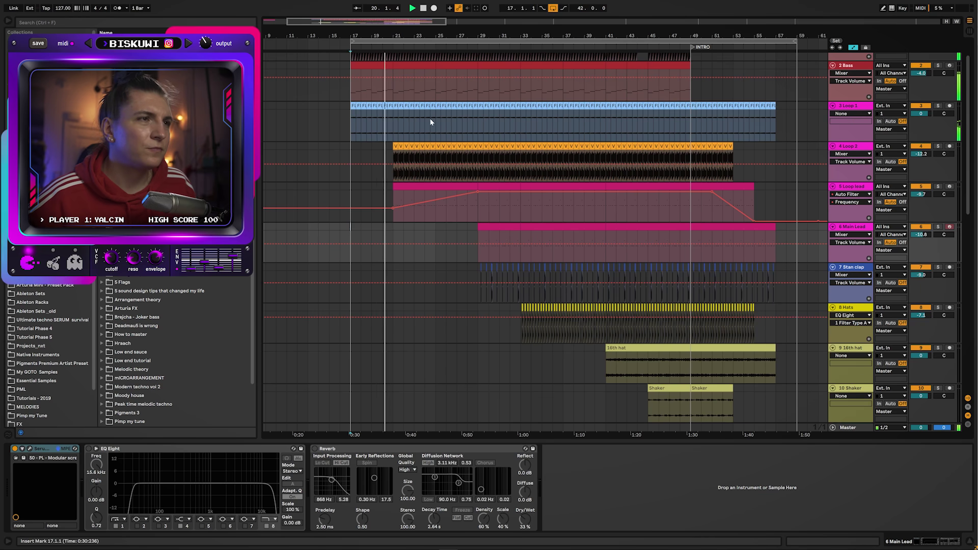
{"action": "scroll", "coordinate": [431, 120], "scroll_direction": "up", "scroll_amount": 1}
{"action": "double_click", "coordinate": [403, 97]}
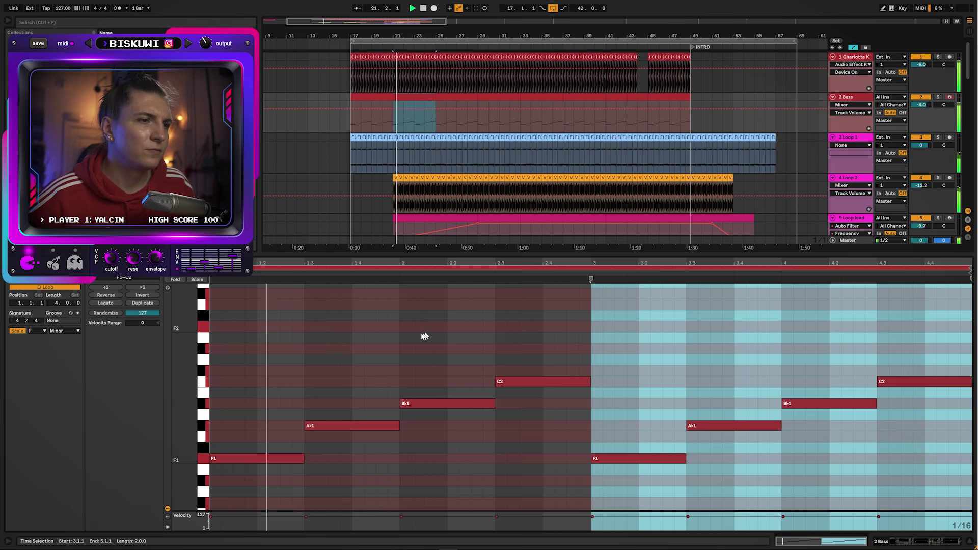
{"action": "key", "text": "shift+Tab"}
Step: Inspect the Loop lead clip's MIDI notes around F3 and F4 and close the clip view
{"action": "scroll", "coordinate": [477, 211], "scroll_direction": "down", "scroll_amount": 1}
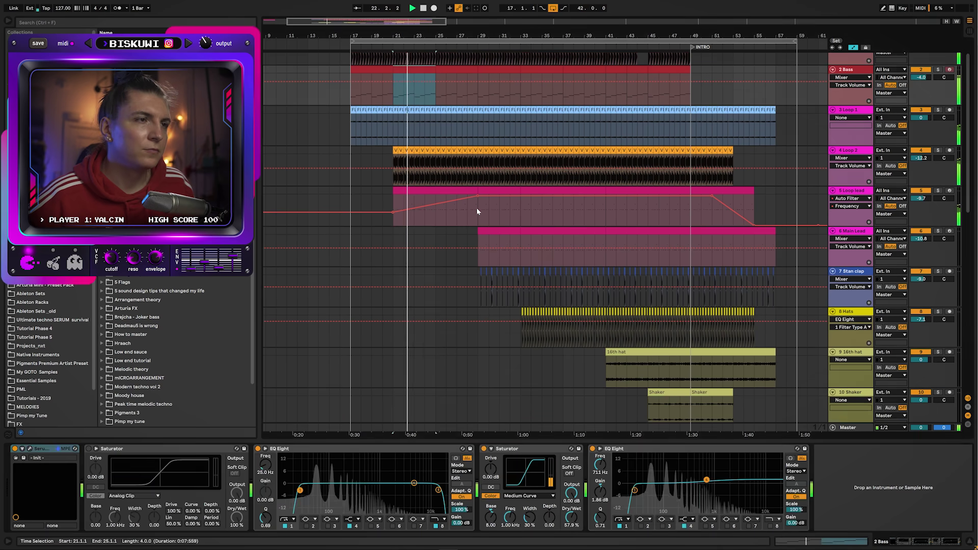
{"action": "scroll", "coordinate": [476, 209], "scroll_direction": "down", "scroll_amount": 2}
{"action": "double_click", "coordinate": [431, 152]}
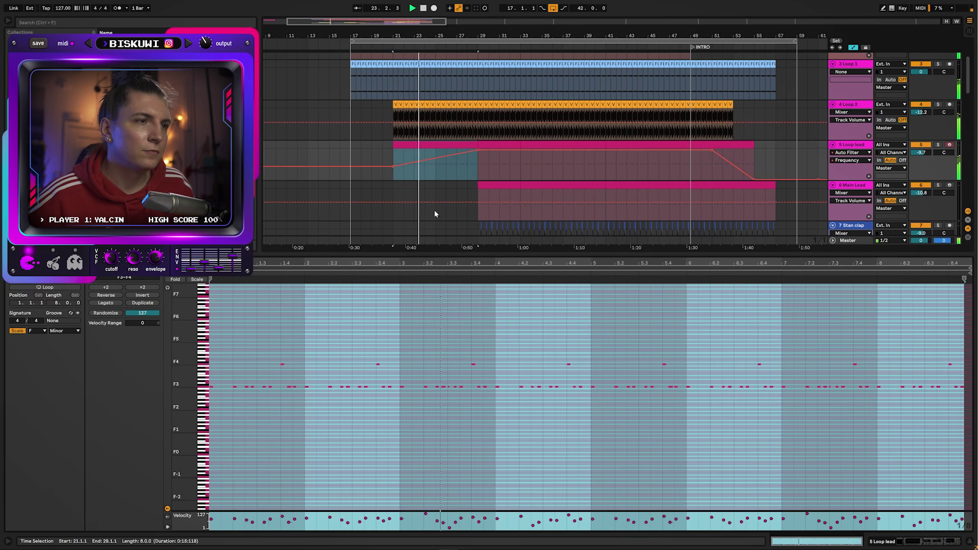
{"action": "left_click_drag", "start_coordinate": [182, 387], "coordinate": [198, 388]}
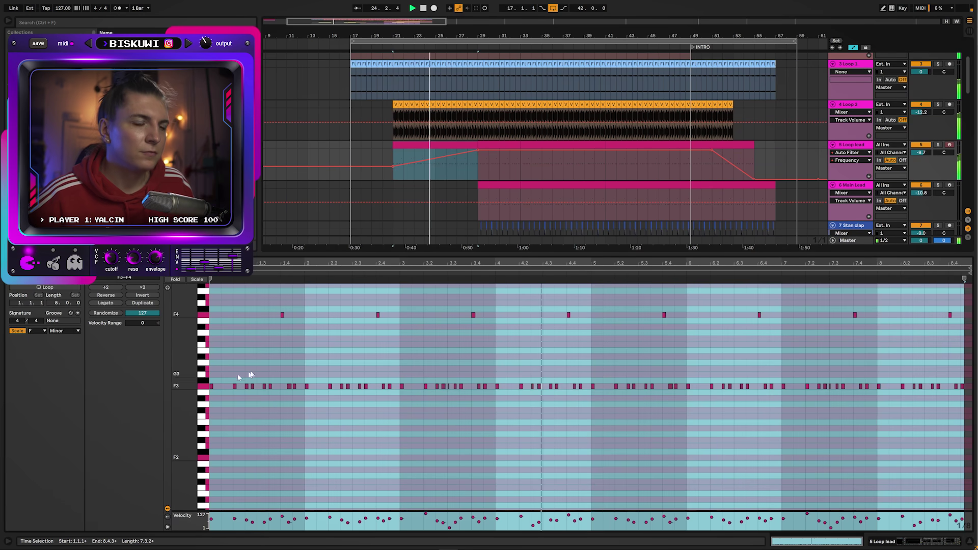
{"action": "key", "text": "shift+Tab"}
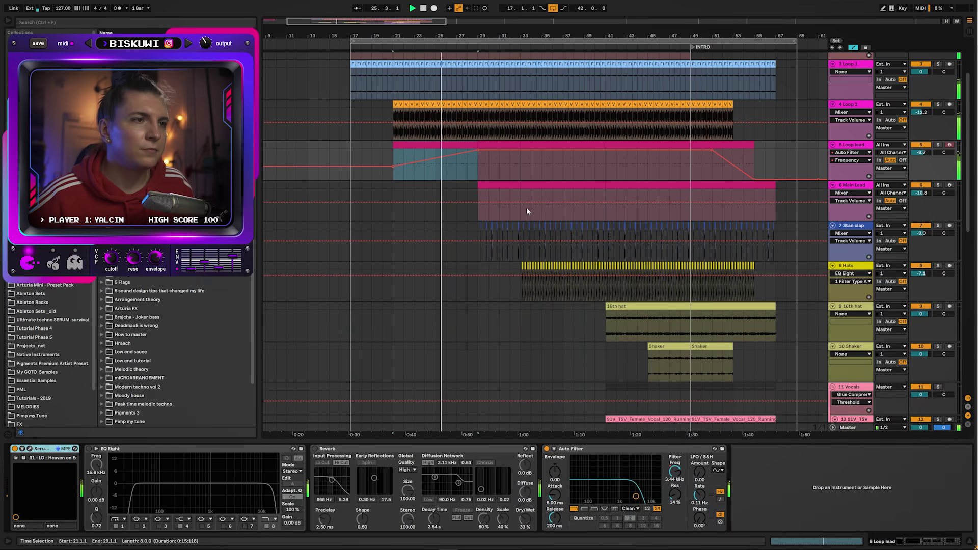
Step: Look through the lead, drum, vocal and riser tracks during playback, and fold all tracks for an arrangement overview
{"action": "scroll", "coordinate": [488, 257], "scroll_direction": "down", "scroll_amount": 1}
{"action": "scroll", "coordinate": [489, 257], "scroll_direction": "down", "scroll_amount": 1}
{"action": "scroll", "coordinate": [488, 256], "scroll_direction": "up", "scroll_amount": 3}
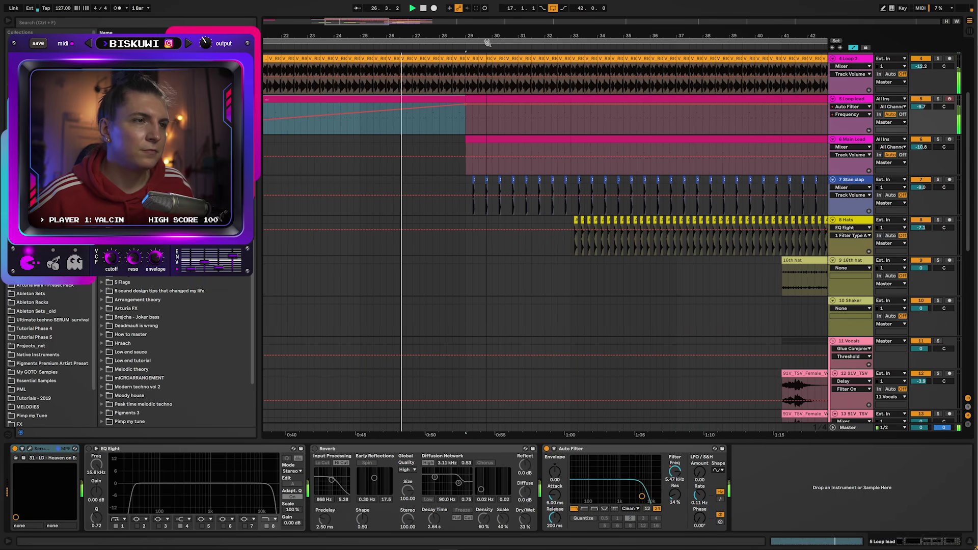
{"action": "scroll", "coordinate": [519, 144], "scroll_direction": "down", "scroll_amount": 2}
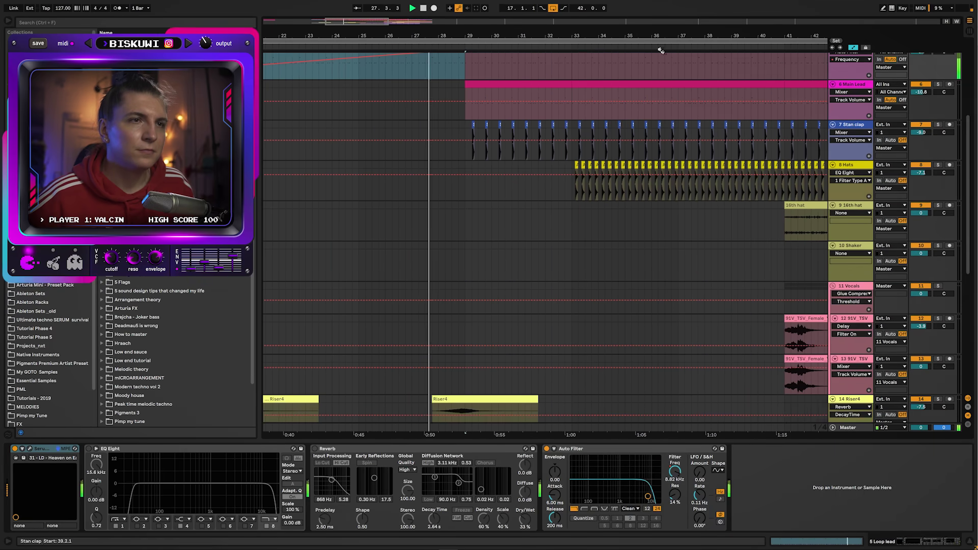
{"action": "scroll", "coordinate": [520, 144], "scroll_direction": "down", "scroll_amount": 1}
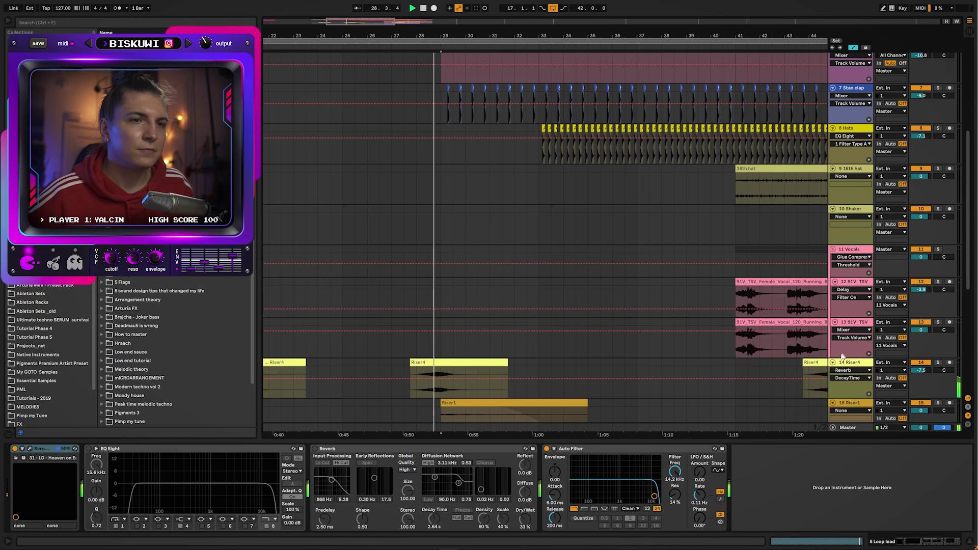
{"action": "key", "text": "alt+u"}
{"action": "left_click_drag", "start_coordinate": [492, 36], "coordinate": [492, 6]}
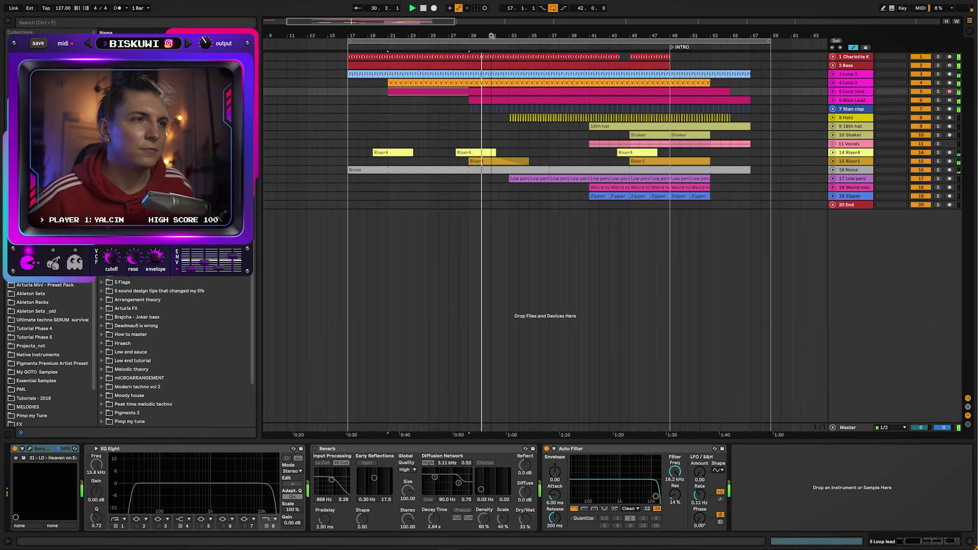
Step: Unfold the Main Lead, inspect its Serum patch "50 - PL - Modular screams" during playback, and fold the track again
{"action": "left_click", "coordinate": [833, 100]}
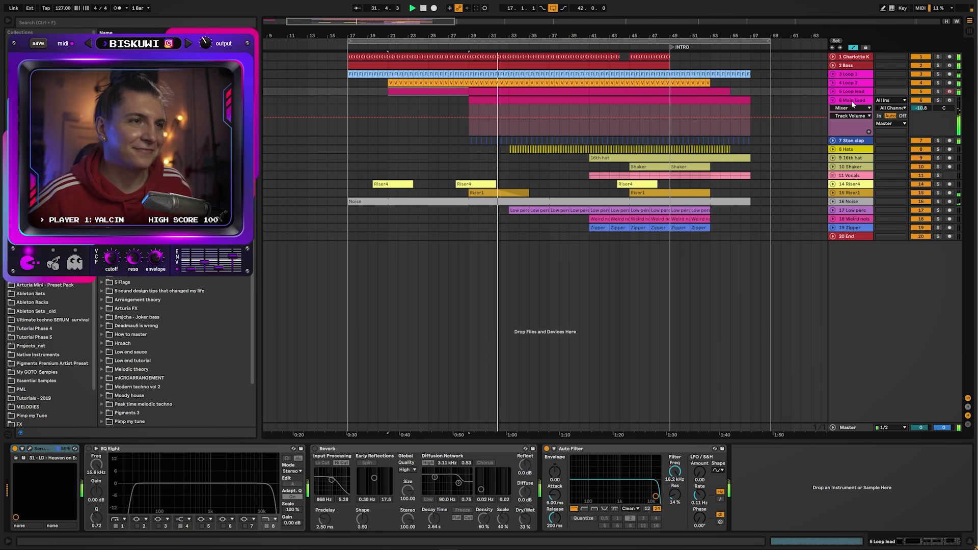
{"action": "left_click", "coordinate": [852, 100]}
{"action": "double_click", "coordinate": [514, 102]}
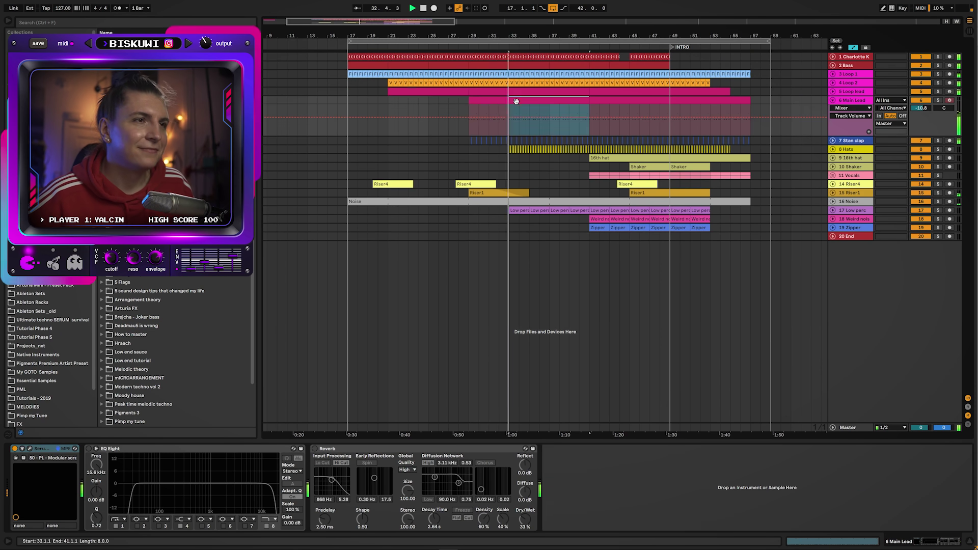
{"action": "key", "text": "shift+Tab"}
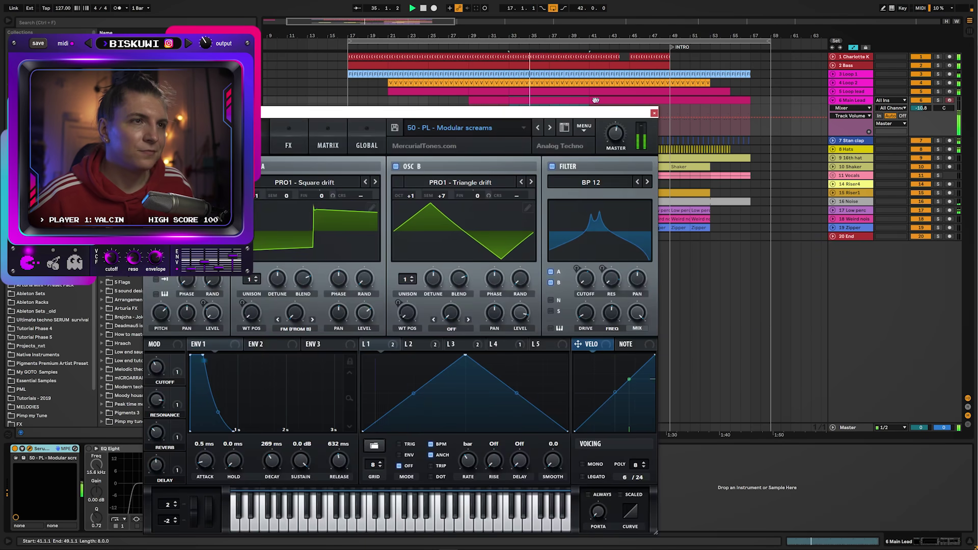
{"action": "left_click_drag", "start_coordinate": [591, 113], "coordinate": [904, 14]}
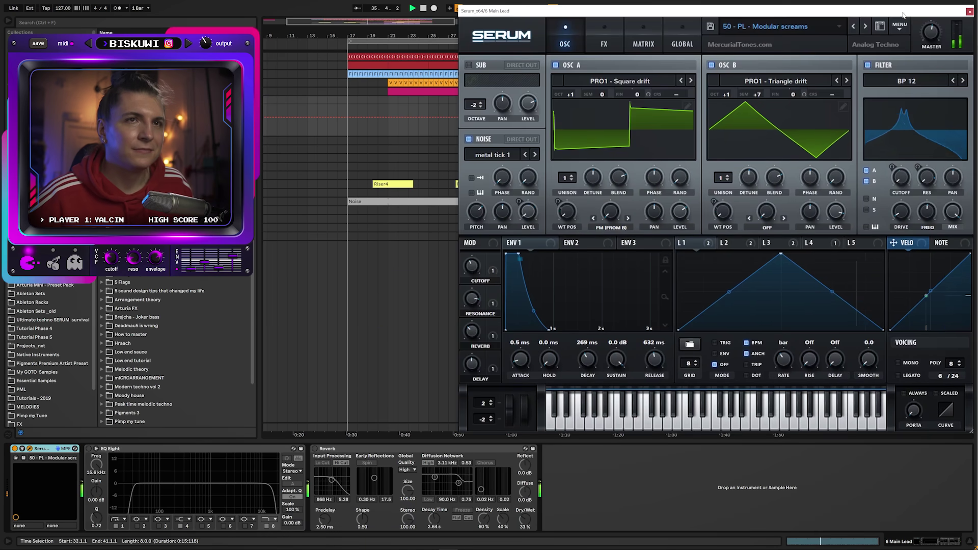
{"action": "left_click", "coordinate": [970, 11]}
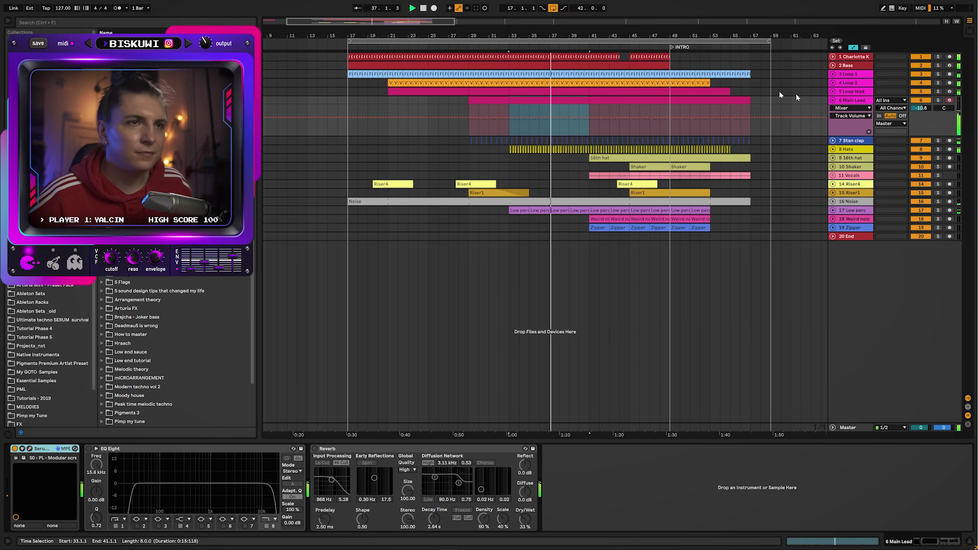
{"action": "left_click", "coordinate": [833, 100]}
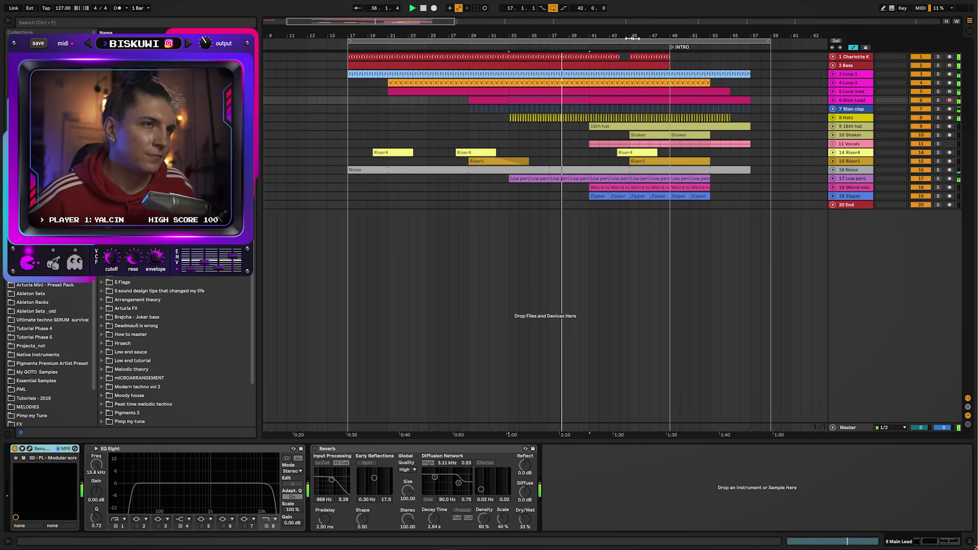
{"action": "left_click_drag", "start_coordinate": [632, 38], "coordinate": [607, 35]}
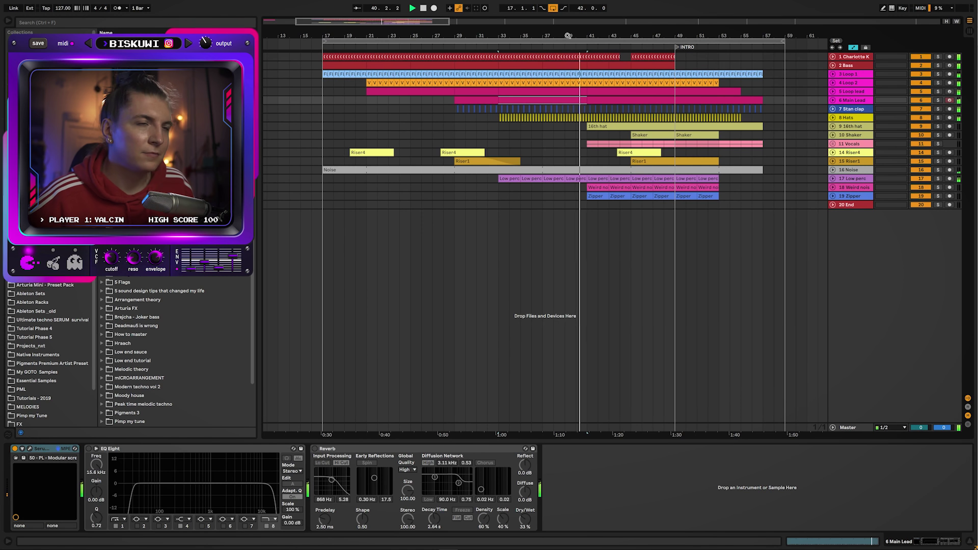
{"action": "left_click_drag", "start_coordinate": [567, 36], "coordinate": [566, 34]}
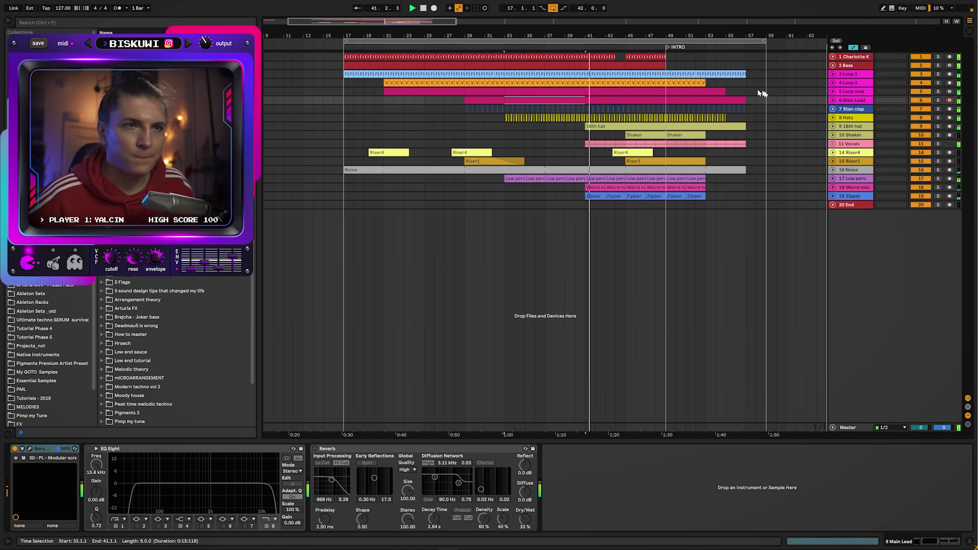
{"action": "left_click_drag", "start_coordinate": [631, 35], "coordinate": [625, 34]}
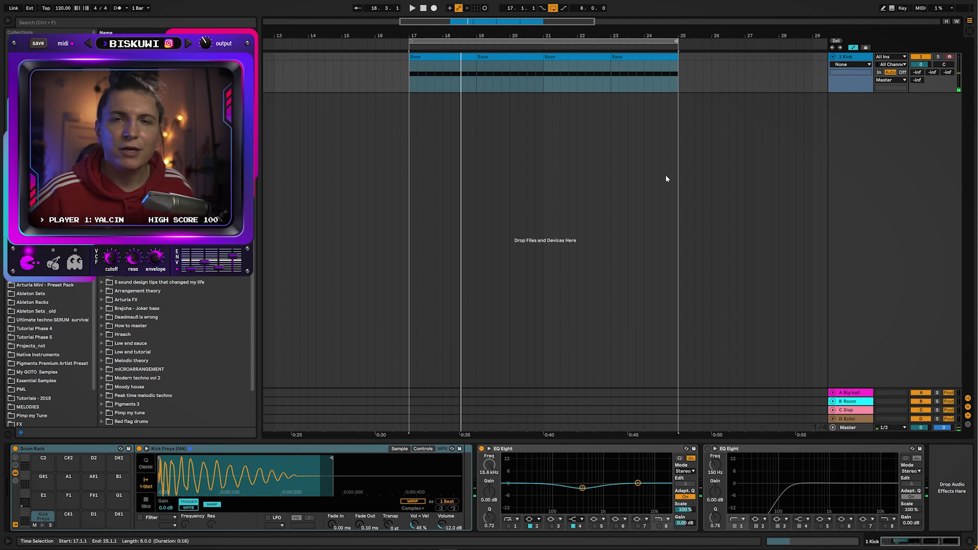
Step: Play the kick from bar 17 and paste a Bass track beneath the Kick track
{"action": "key", "text": "space"}
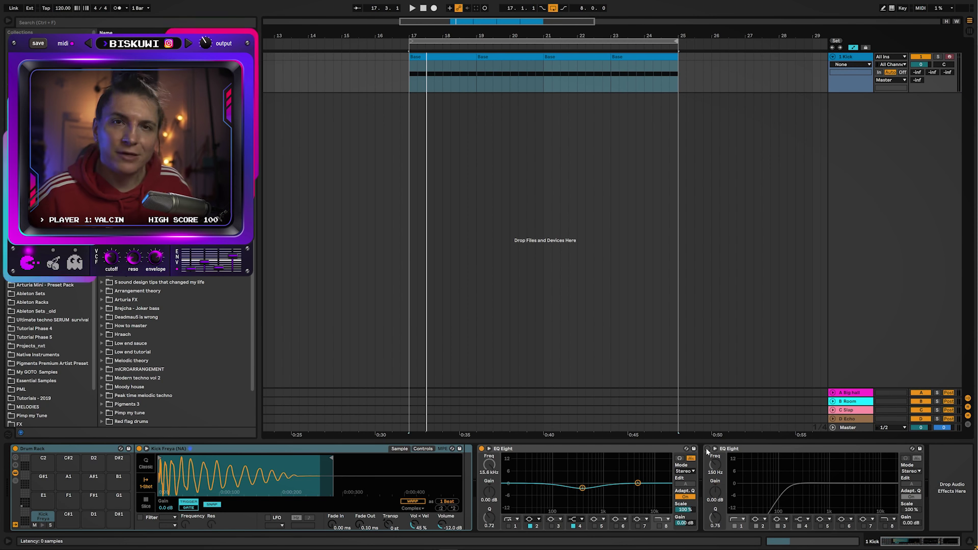
{"action": "left_click", "coordinate": [466, 113]}
{"action": "key", "text": "ctrl+v"}
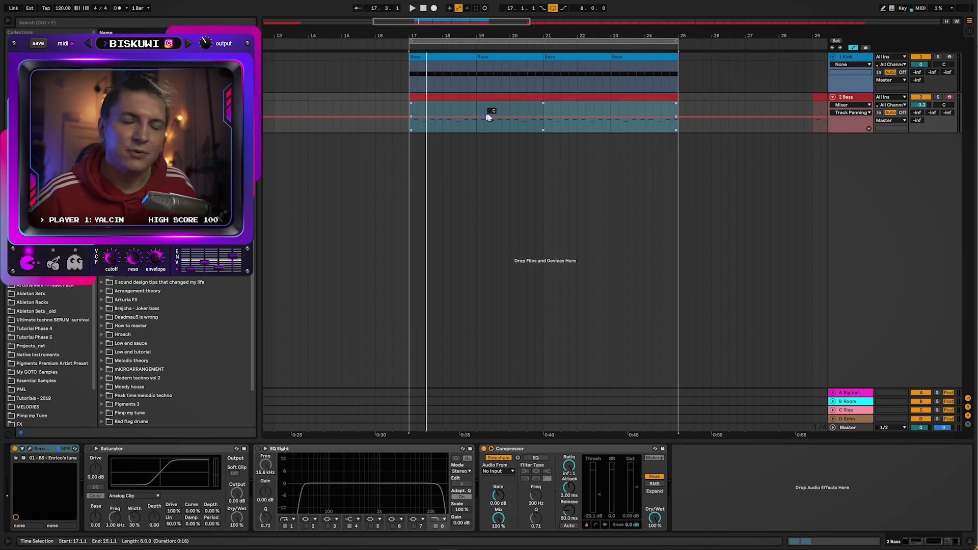
Step: Listen to the Bass with the kick, view its Serum patch "01 - BS - Enrico's luna rocks", and stop playback
{"action": "left_click_drag", "start_coordinate": [515, 35], "coordinate": [535, 51]}
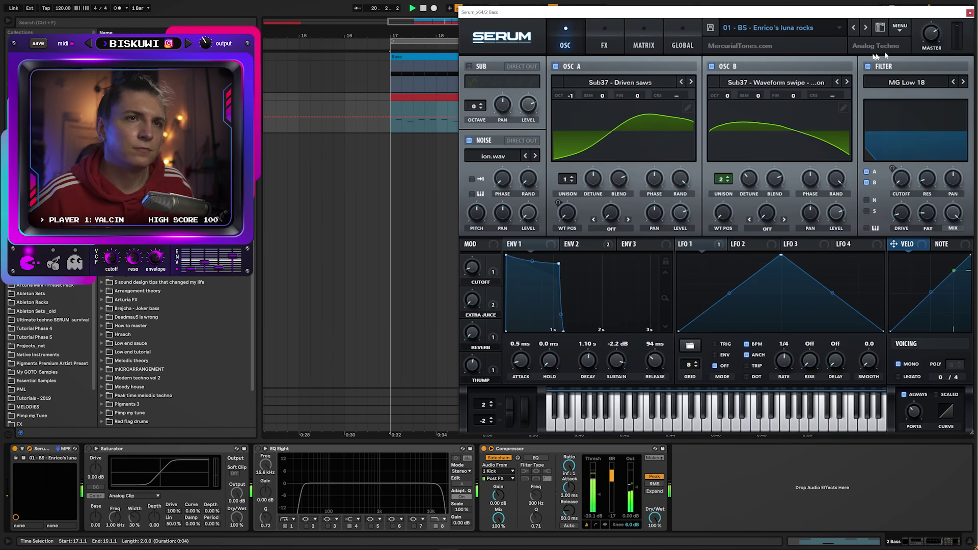
{"action": "left_click", "coordinate": [971, 13]}
{"action": "key", "text": "space"}
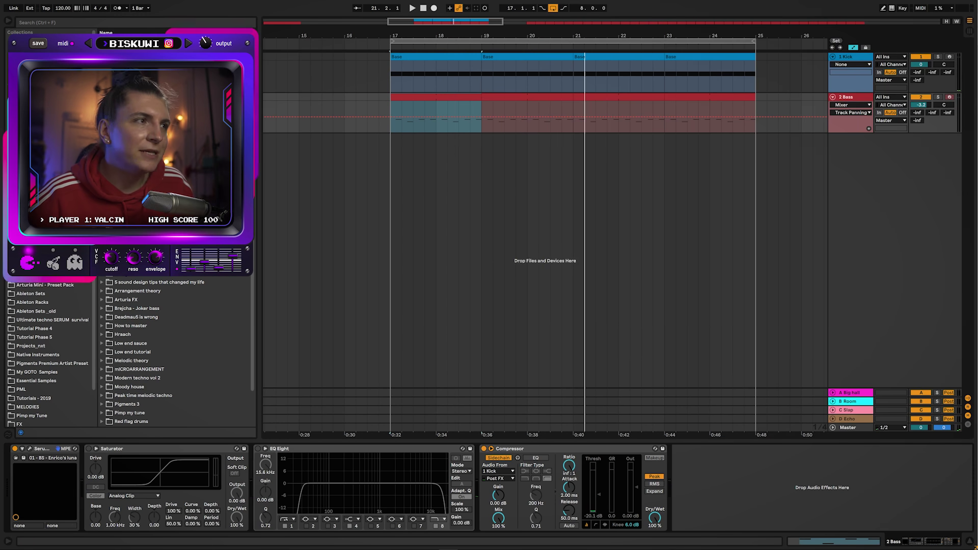
Step: Add a second Bass track beneath the first and play it while viewing the Kick and second Bass device chains
{"action": "key", "text": "ctrl+d"}
{"action": "key", "text": "space"}
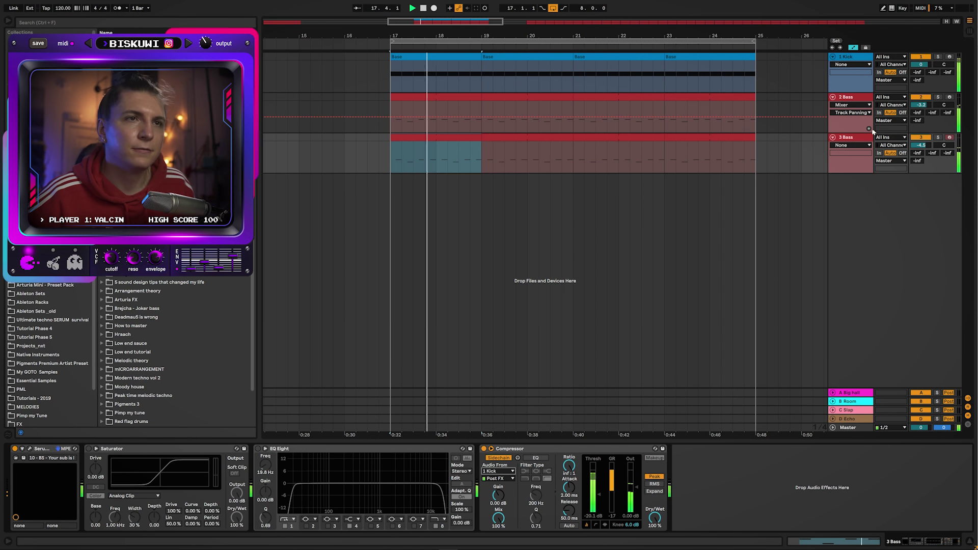
{"action": "left_click", "coordinate": [861, 84]}
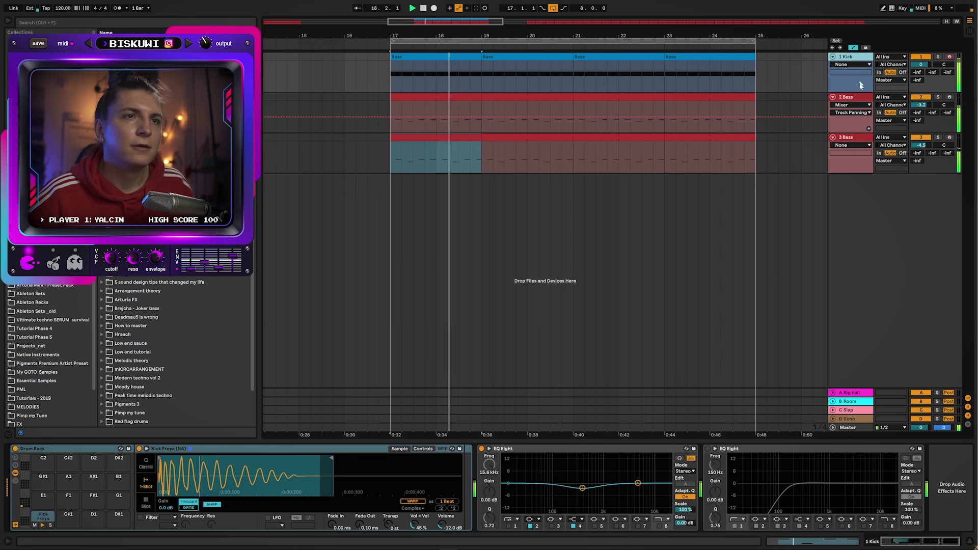
{"action": "left_click", "coordinate": [858, 138]}
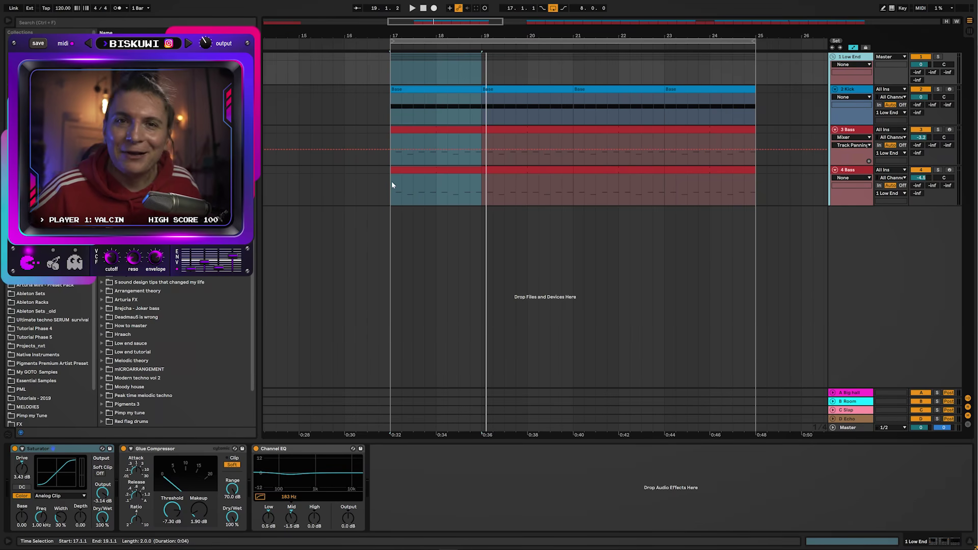
Step: Fold the Low End and Loop tracks, play the loop together with the low end, and select the Loop track
{"action": "key", "text": "u"}
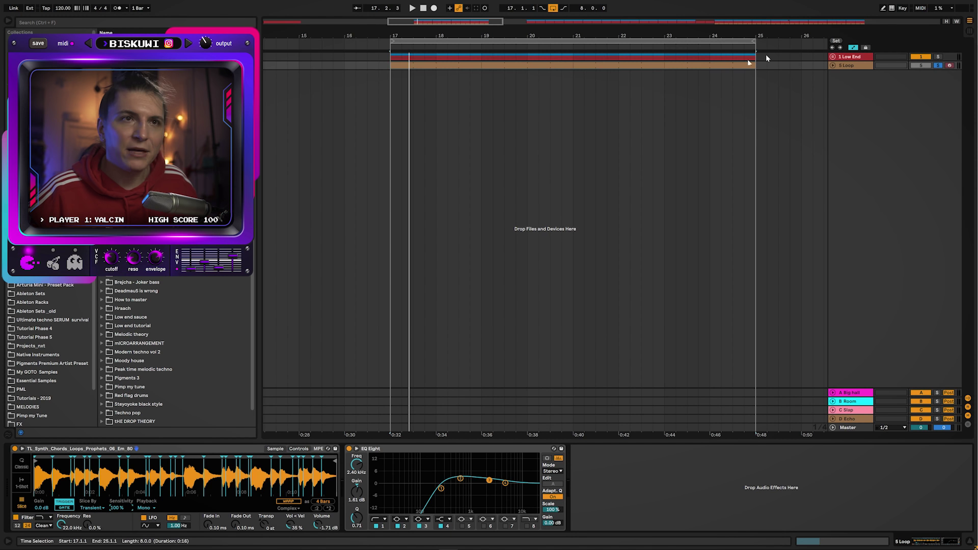
{"action": "key", "text": "space"}
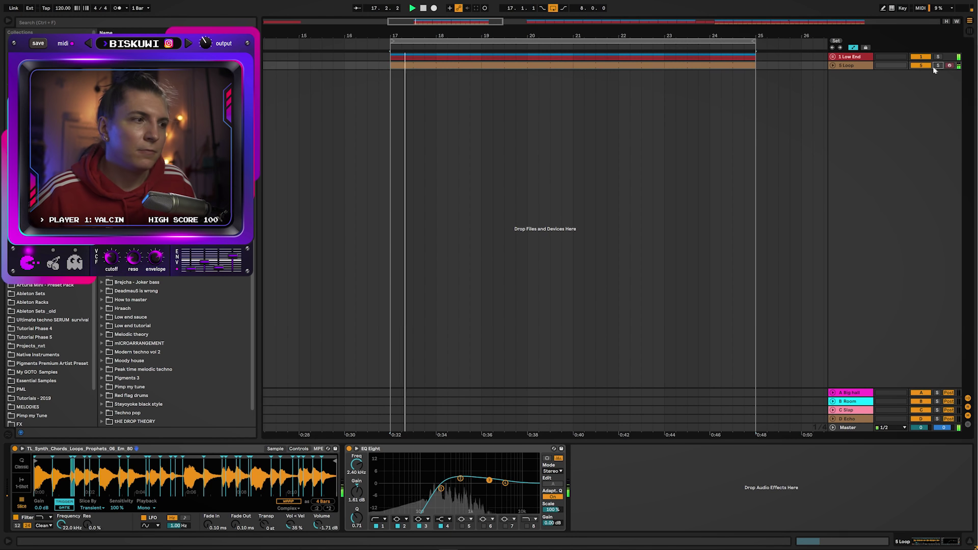
{"action": "left_click", "coordinate": [846, 66]}
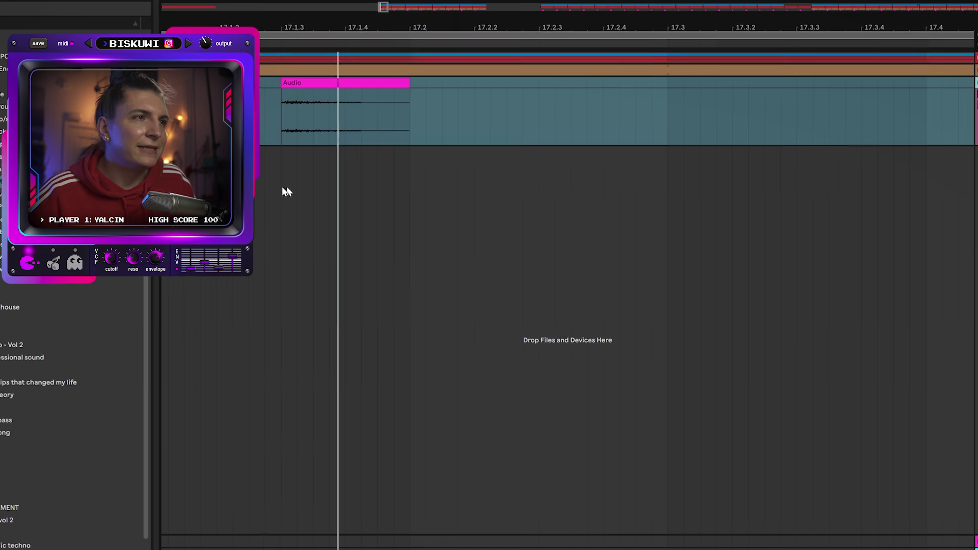
Step: Place the insert mark at 17.1.3 on the Main dub track and listen to its audio stab from there
{"action": "left_click", "coordinate": [281, 112]}
{"action": "key", "text": "space"}
{"action": "key", "text": "space"}
{"action": "key", "text": "space"}
{"action": "key", "text": "space"}
{"action": "left_click_drag", "start_coordinate": [799, 26], "coordinate": [797, 4]}
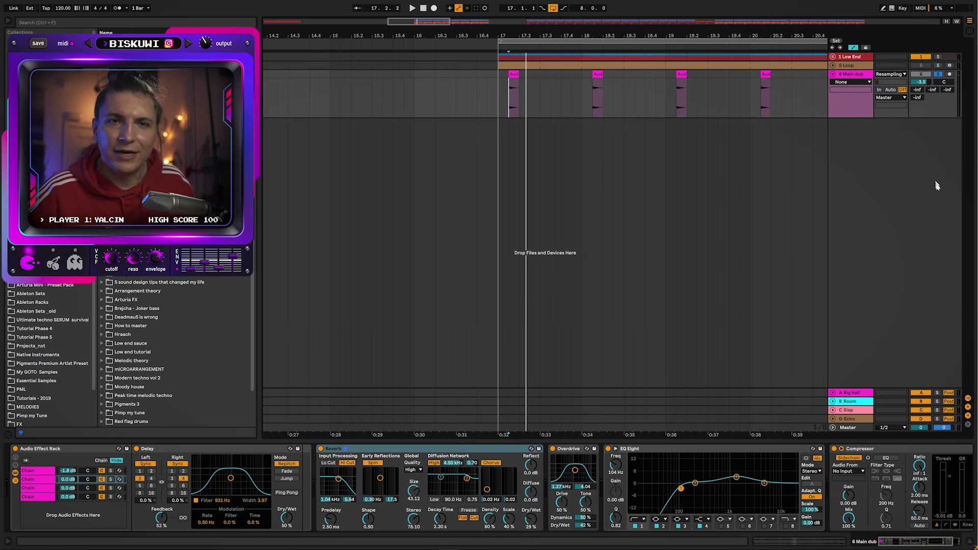
Step: Set the sidechain source of the Main dub track's Compressor to 2 Kick
{"action": "left_click", "coordinate": [861, 471]}
{"action": "left_click", "coordinate": [848, 403]}
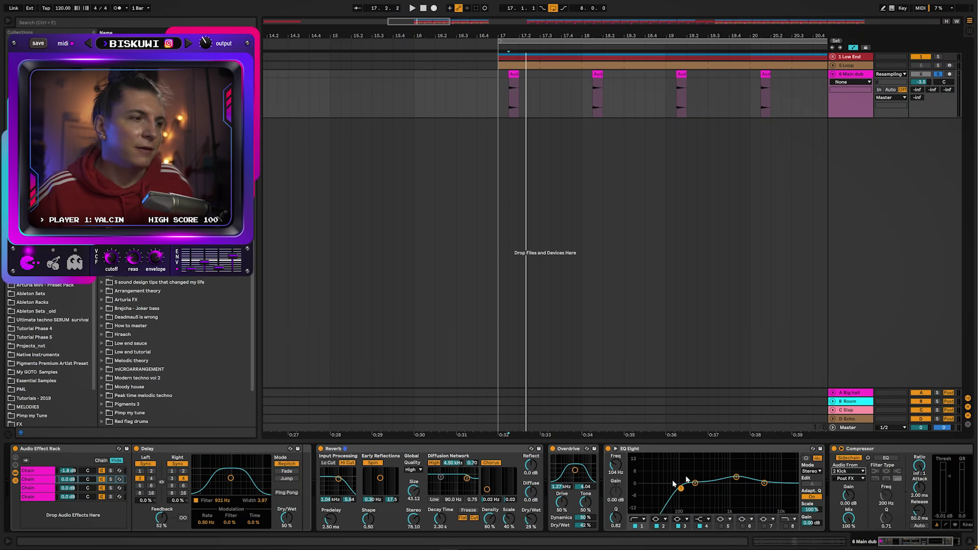
Step: Play Main dub soloed and inspect the delay settings of each of the four chains in its Audio Effect Rack
{"action": "left_click", "coordinate": [43, 473]}
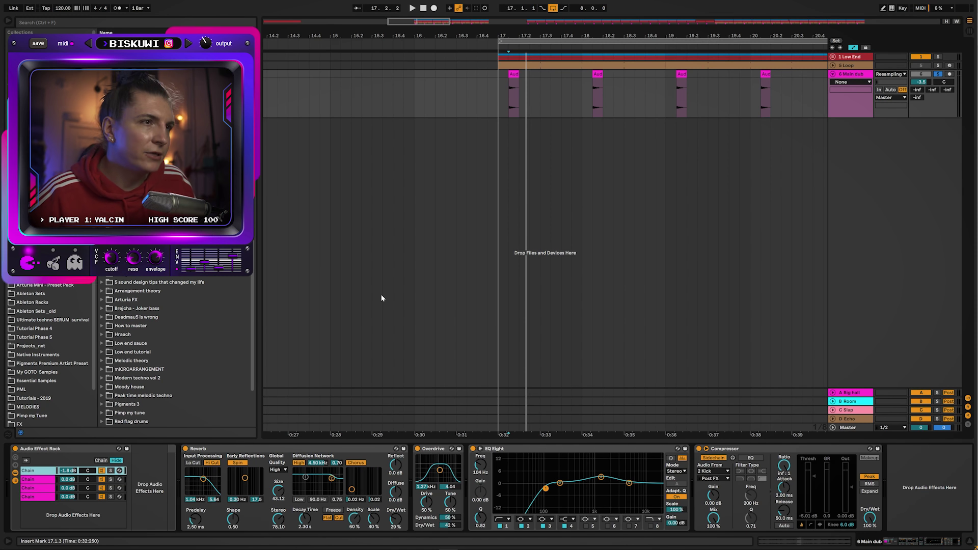
{"action": "key", "text": "space"}
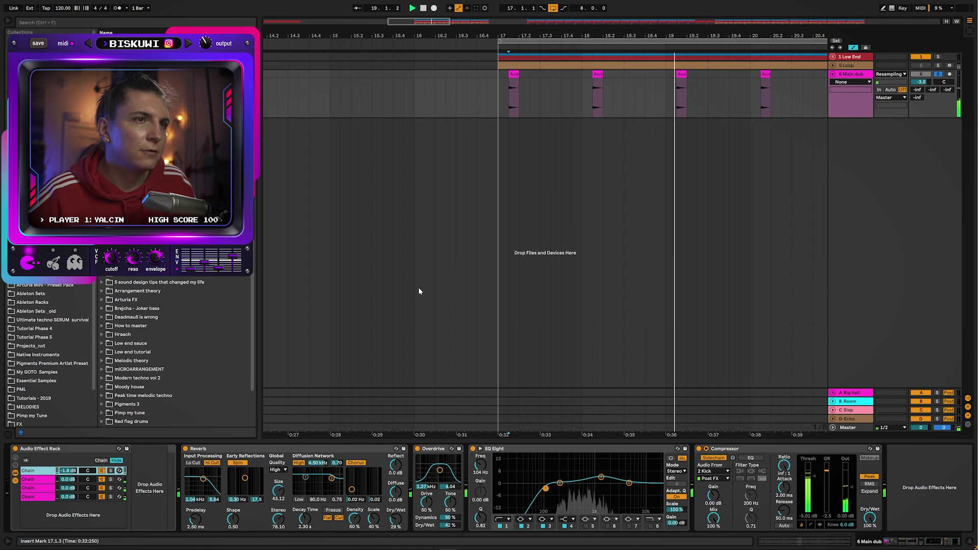
{"action": "left_click", "coordinate": [39, 480]}
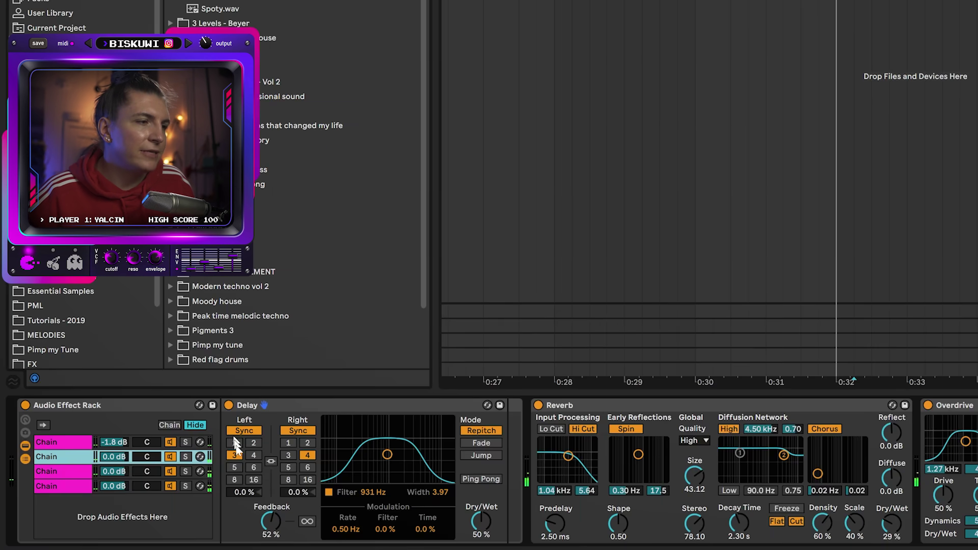
{"action": "left_click", "coordinate": [93, 472]}
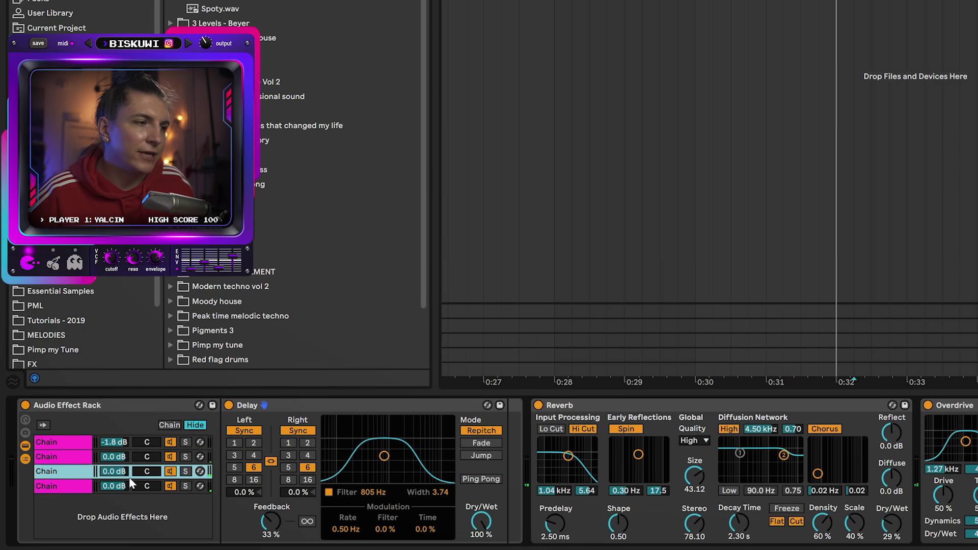
{"action": "left_click", "coordinate": [62, 489]}
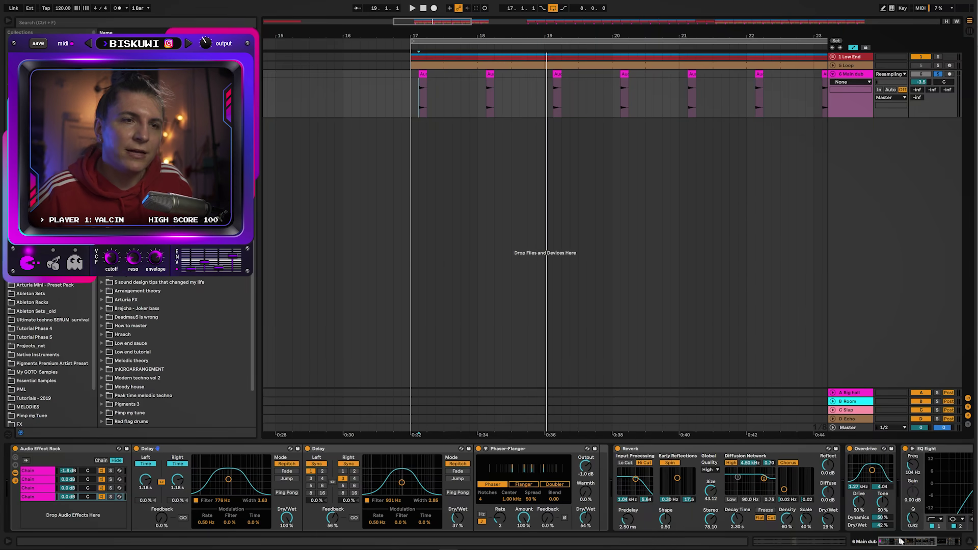
Step: Look further along the Main dub effect chain, listen to it with the low end, and fold its track
{"action": "left_click", "coordinate": [901, 541]}
{"action": "key", "text": "space"}
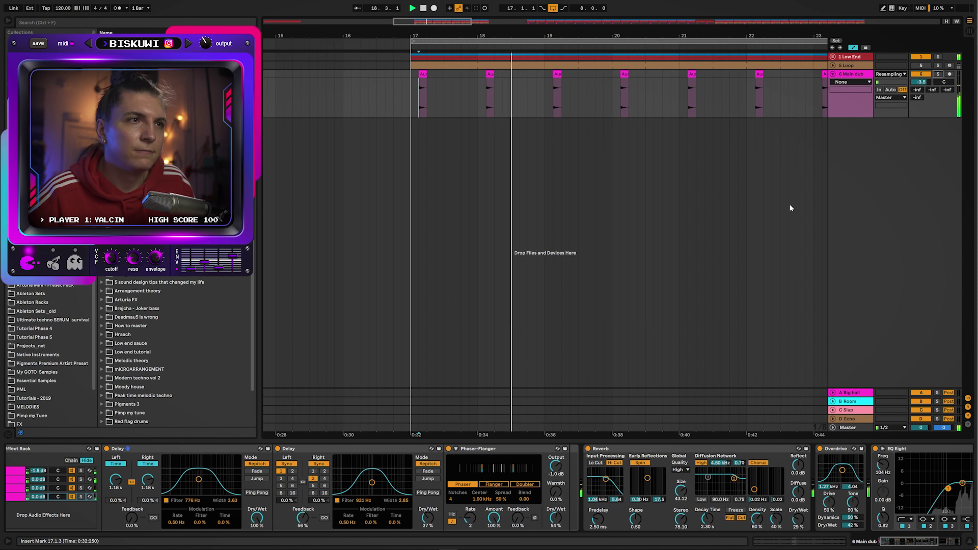
{"action": "key", "text": "space"}
{"action": "left_click", "coordinate": [834, 74]}
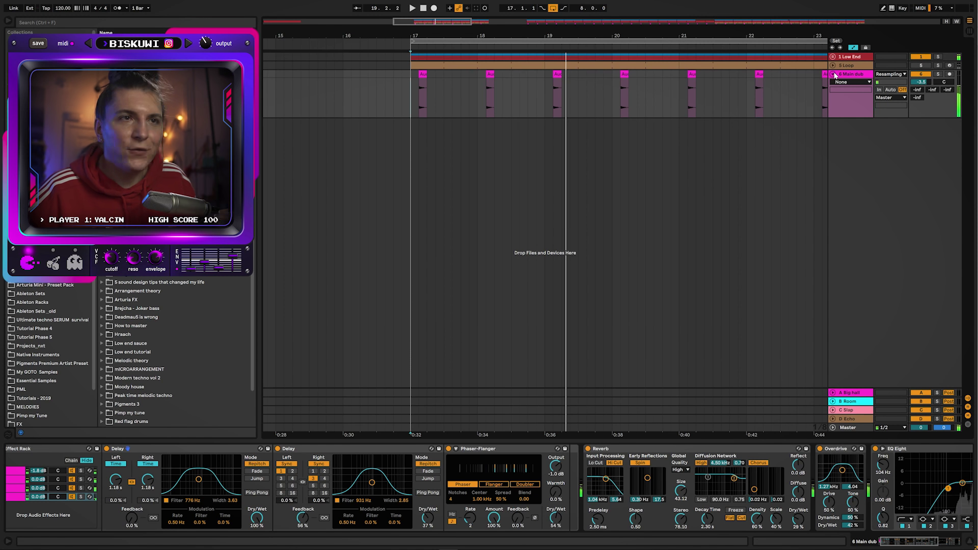
{"action": "left_click", "coordinate": [834, 75]}
Step: Add the Answer dub track beneath Main dub and inspect its Serum patch "32 - LD - Driving techno lead" during playback
{"action": "left_click_drag", "start_coordinate": [760, 36], "coordinate": [712, 10]}
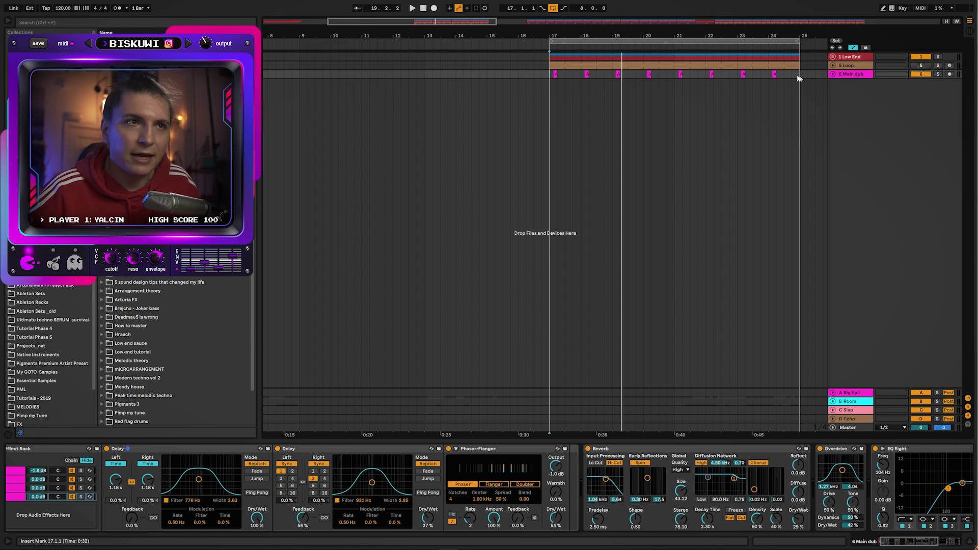
{"action": "key", "text": "minus"}
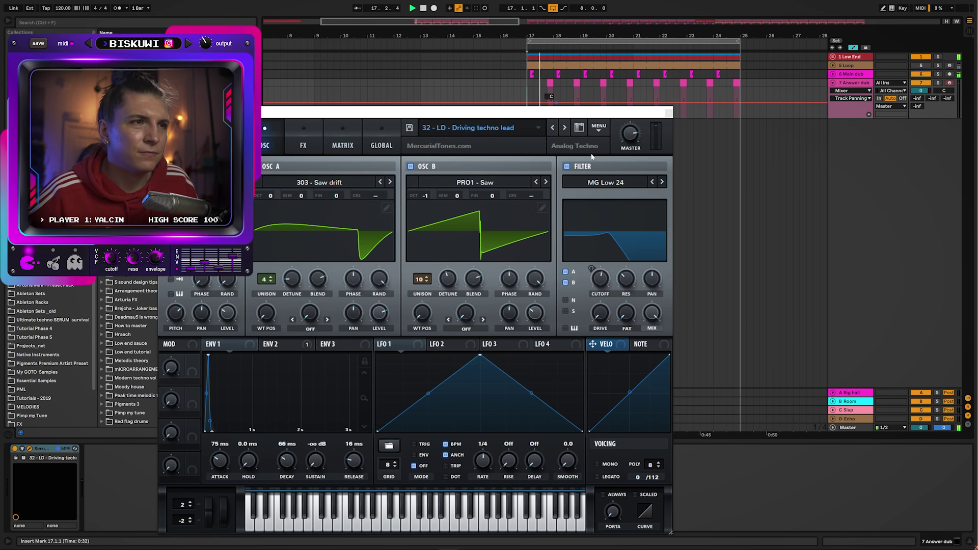
{"action": "left_click_drag", "start_coordinate": [656, 121], "coordinate": [946, 13]}
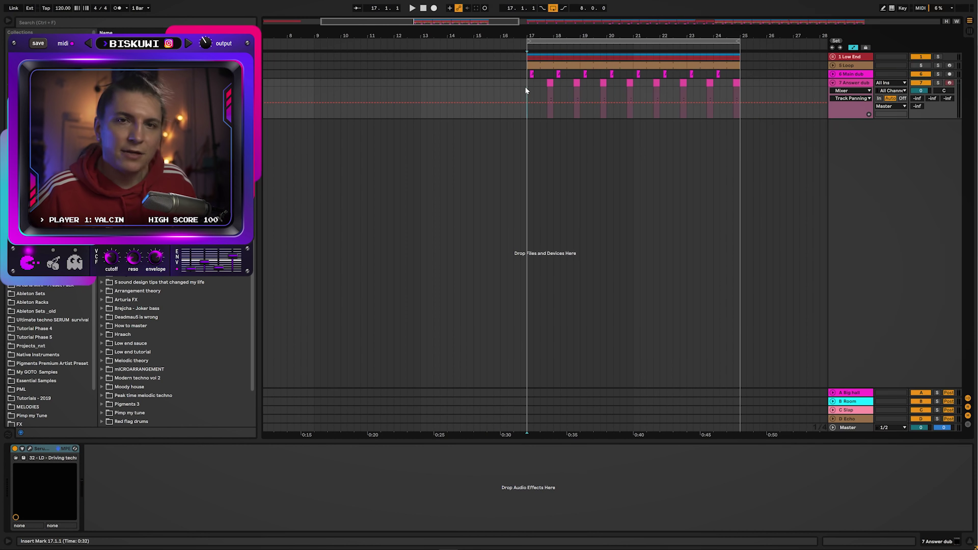
Step: Add a Hats group with Off Hat, Shaker and Perc hat tracks, listen to each layer soloed, and fold the group
{"action": "key", "text": "space"}
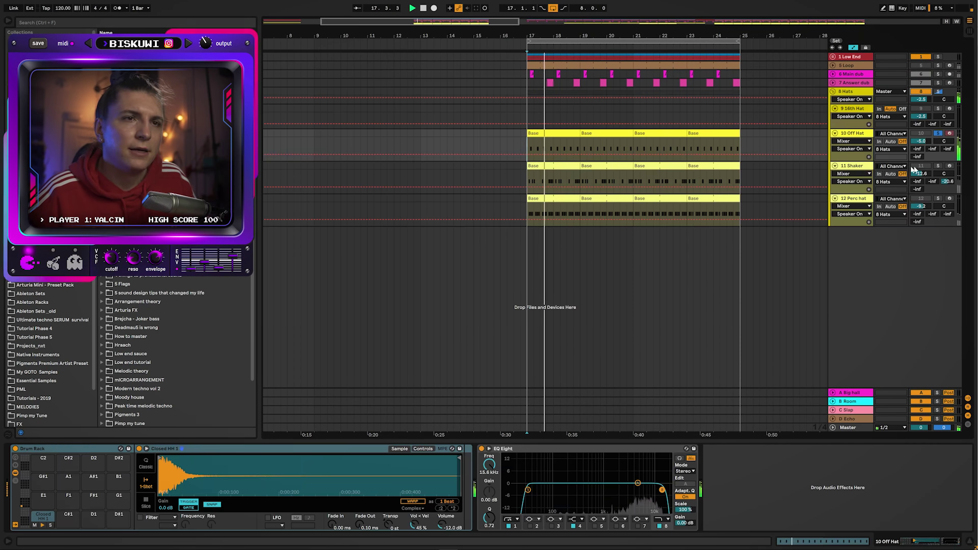
{"action": "key", "text": "space"}
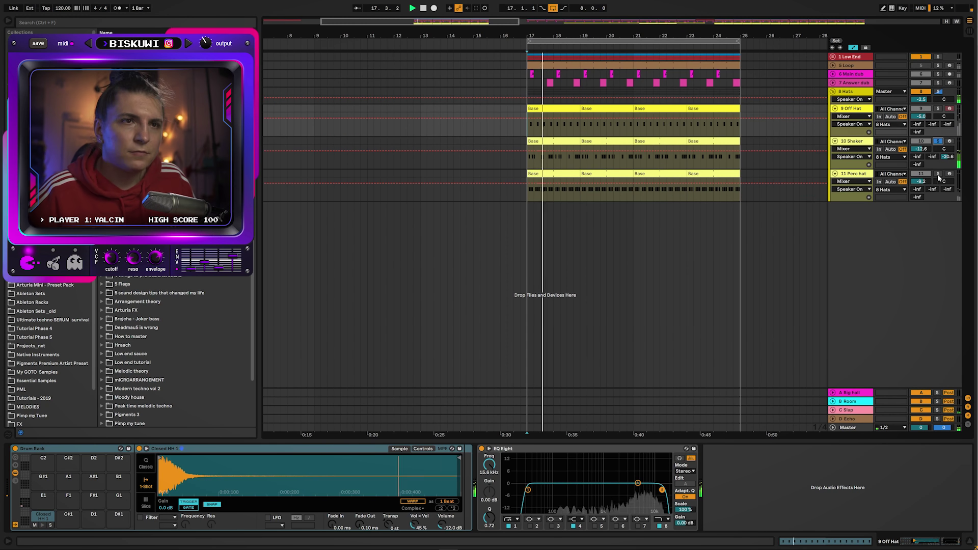
{"action": "left_click", "coordinate": [938, 174]}
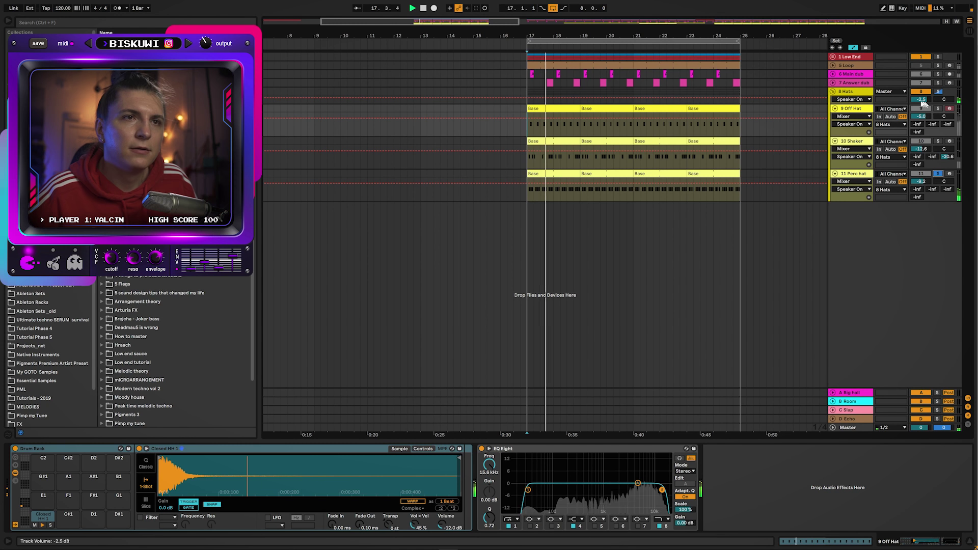
{"action": "left_click_drag", "start_coordinate": [863, 102], "coordinate": [863, 125]}
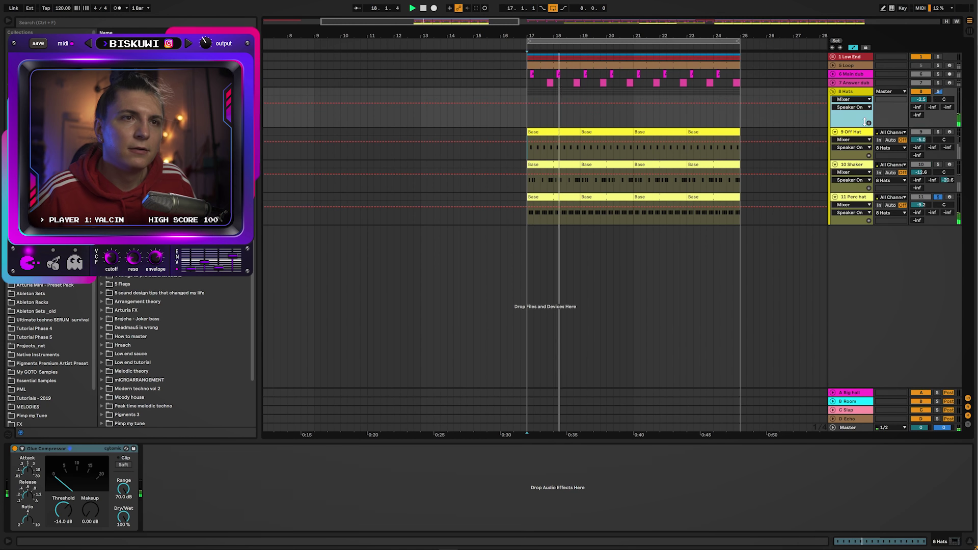
{"action": "left_click", "coordinate": [833, 92]}
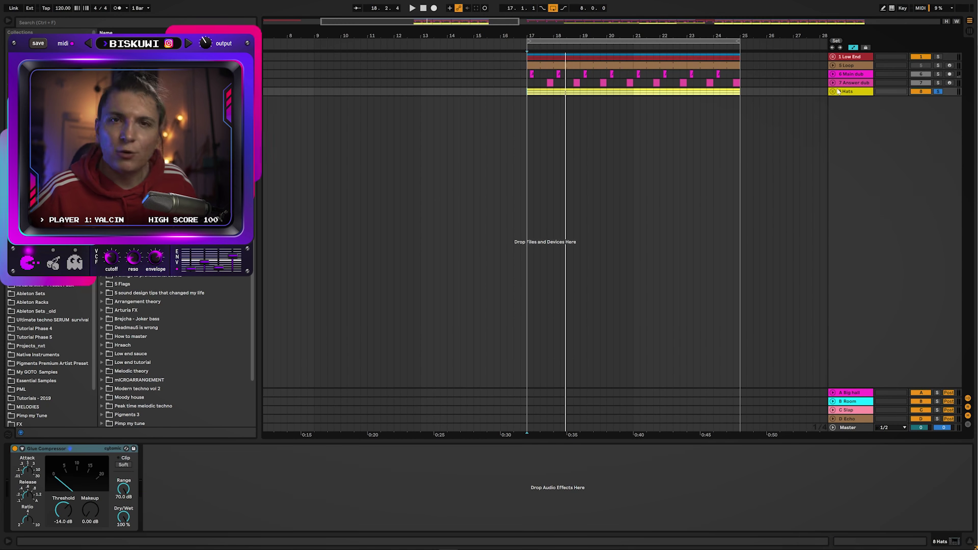
Step: Set the Hats group's send to the Room reverb to -4.0 dB, then play the group soloed and in the mix
{"action": "left_click", "coordinate": [834, 92]}
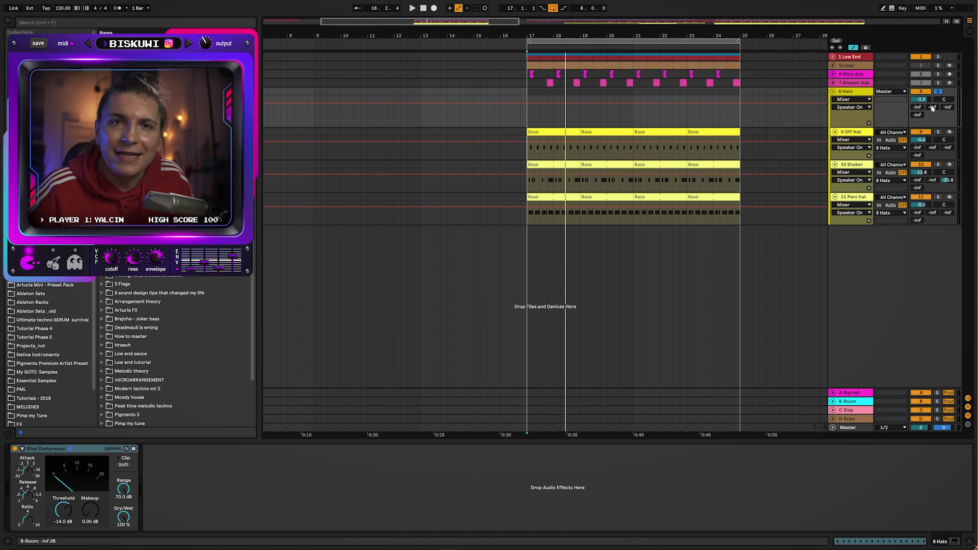
{"action": "left_click_drag", "start_coordinate": [932, 107], "coordinate": [933, 102]}
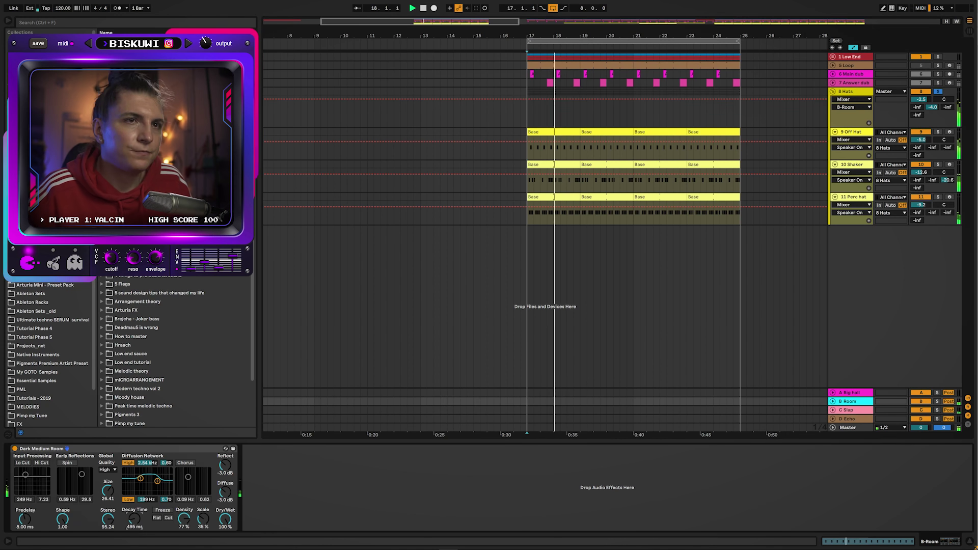
{"action": "key", "text": "space"}
{"action": "left_click", "coordinate": [938, 92]}
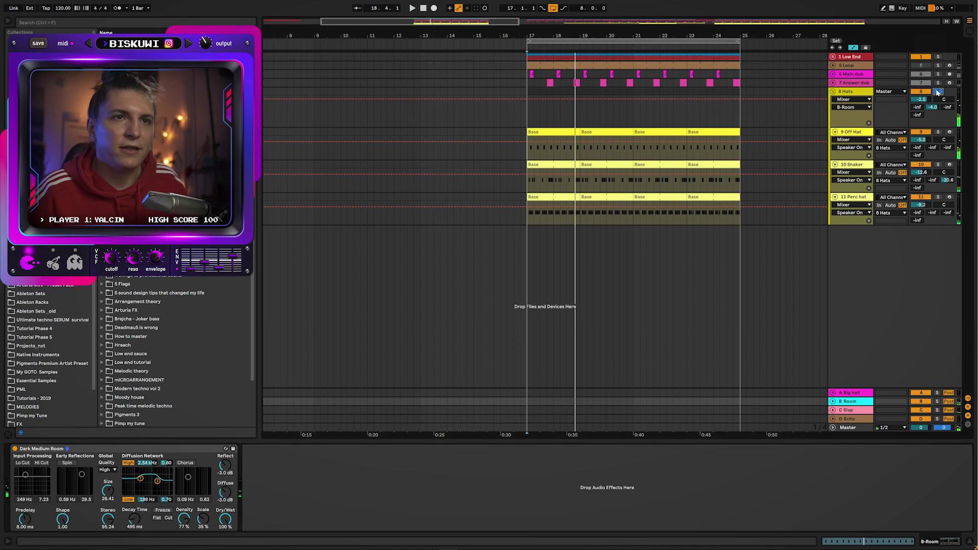
{"action": "key", "text": "space"}
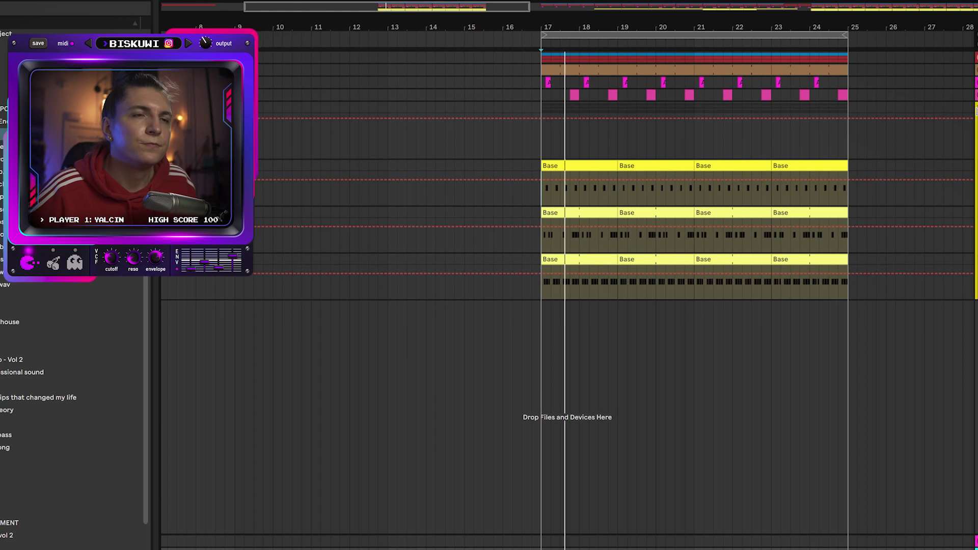
{"action": "left_click", "coordinate": [834, 91]}
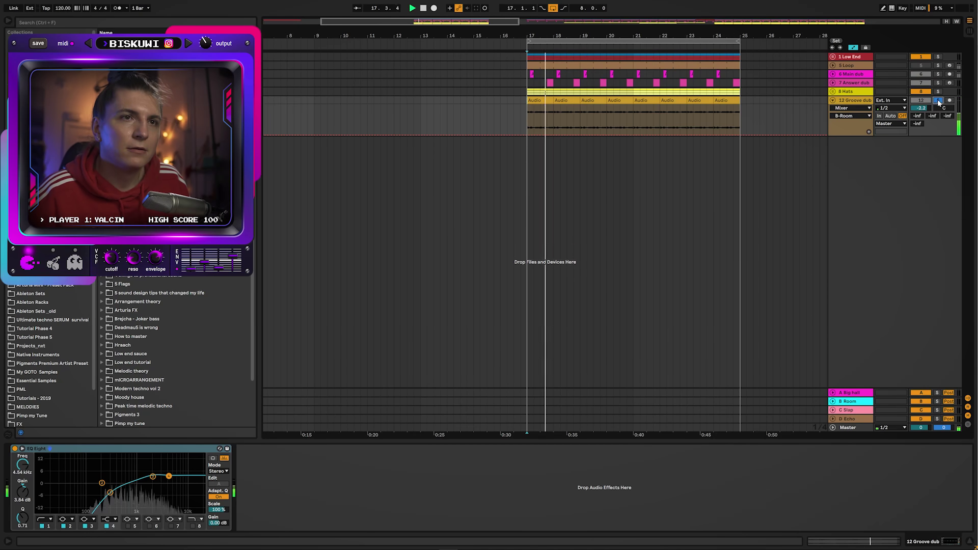
Step: Add the Groove dub track, end its solo and set its volume to -4.3 dB during playback
{"action": "left_click", "coordinate": [938, 100]}
{"action": "left_click_drag", "start_coordinate": [922, 108], "coordinate": [922, 113]}
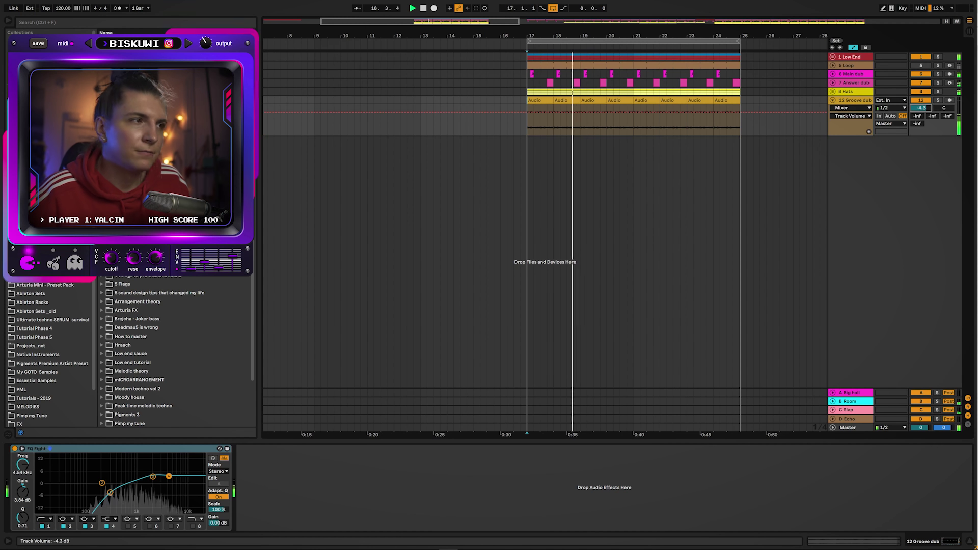
{"action": "key", "text": "space"}
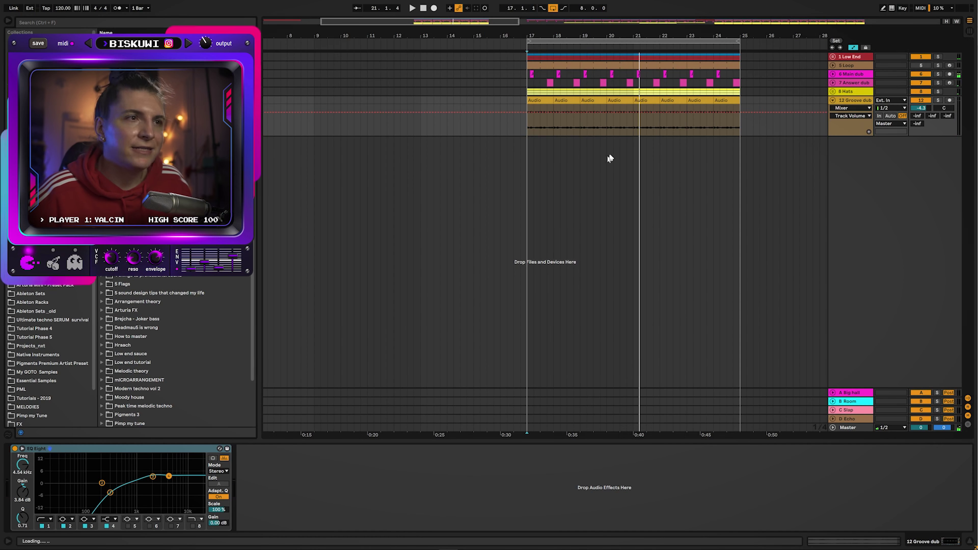
Step: Add the Clap/snare track beneath Groove dub, play it with the mix and fold the Groove dub track
{"action": "left_click_drag", "start_coordinate": [610, 158], "coordinate": [616, 142]}
{"action": "key", "text": "space"}
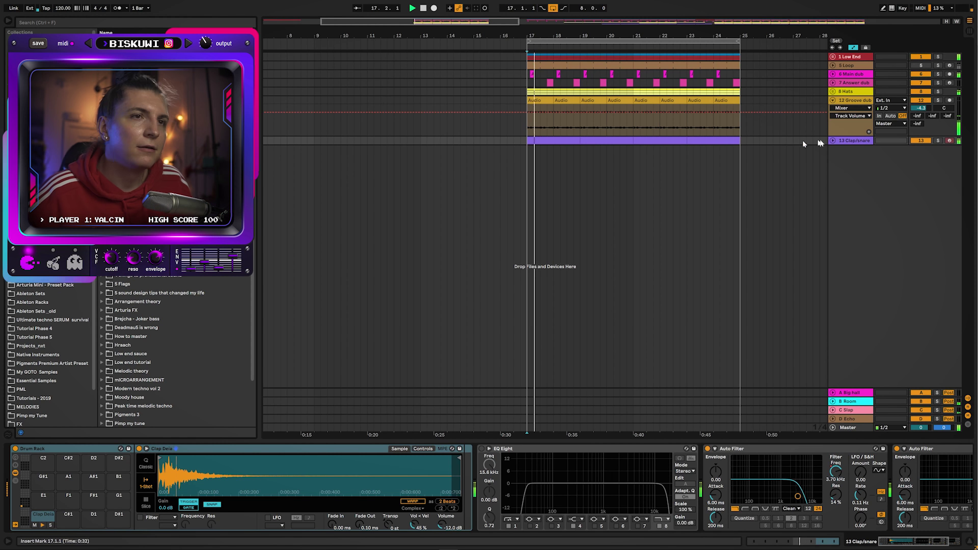
{"action": "left_click", "coordinate": [833, 100]}
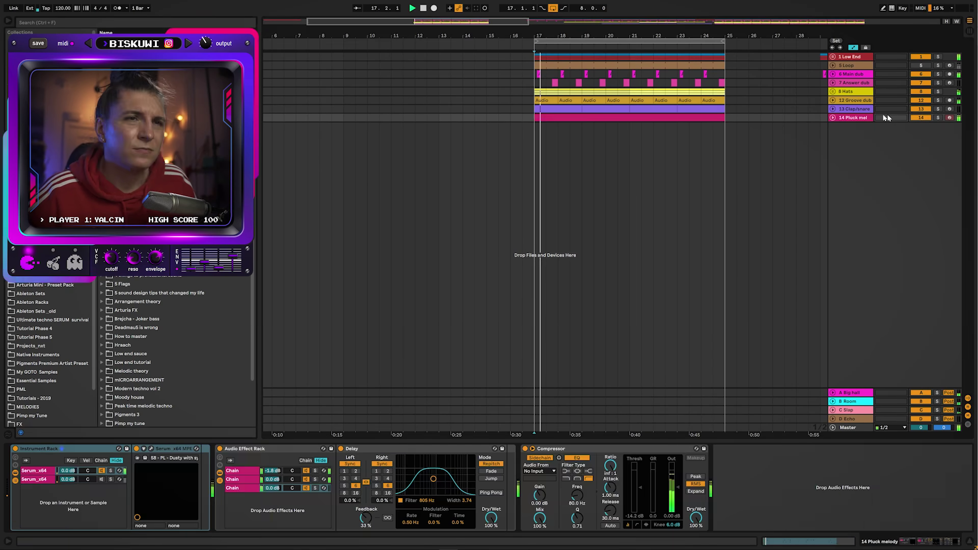
Step: Unfold the Pluck melody track and inspect the MIDI notes of its clip during playback
{"action": "left_click", "coordinate": [833, 118]}
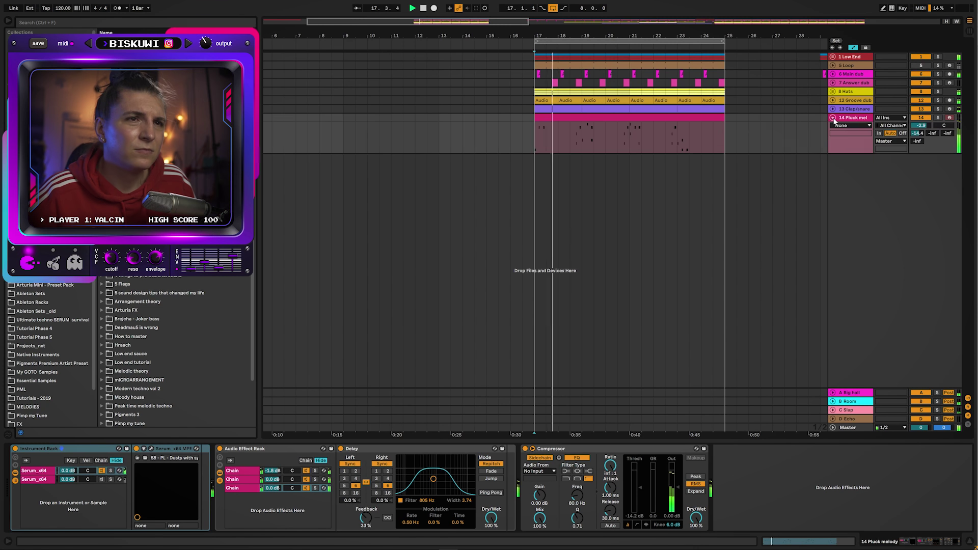
{"action": "left_click", "coordinate": [656, 118]}
{"action": "double_click", "coordinate": [655, 118]}
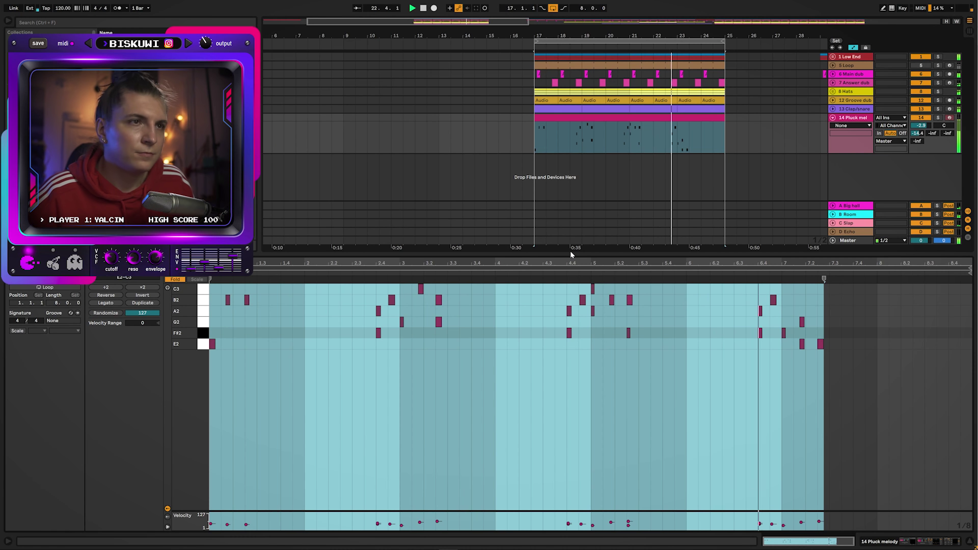
{"action": "key", "text": "shift+Tab"}
{"action": "key", "text": "space"}
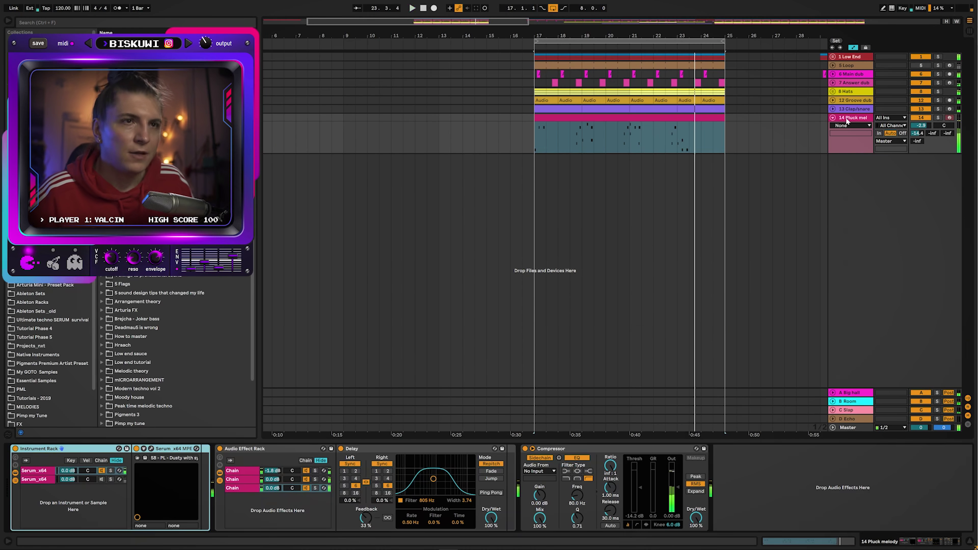
Step: Reopen the Pluck melody clip to study its note pattern, and play the arrangement from bar 17
{"action": "left_click", "coordinate": [846, 118]}
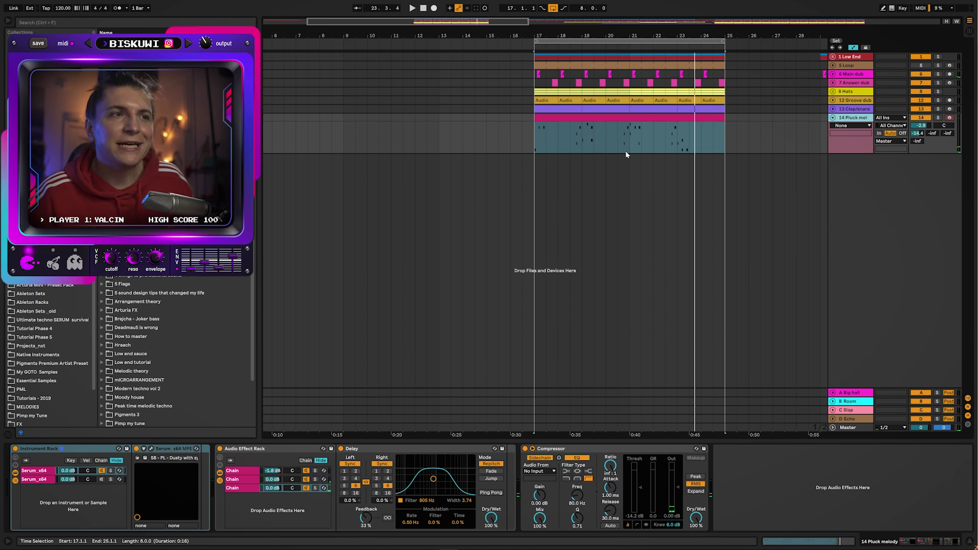
{"action": "double_click", "coordinate": [588, 121]}
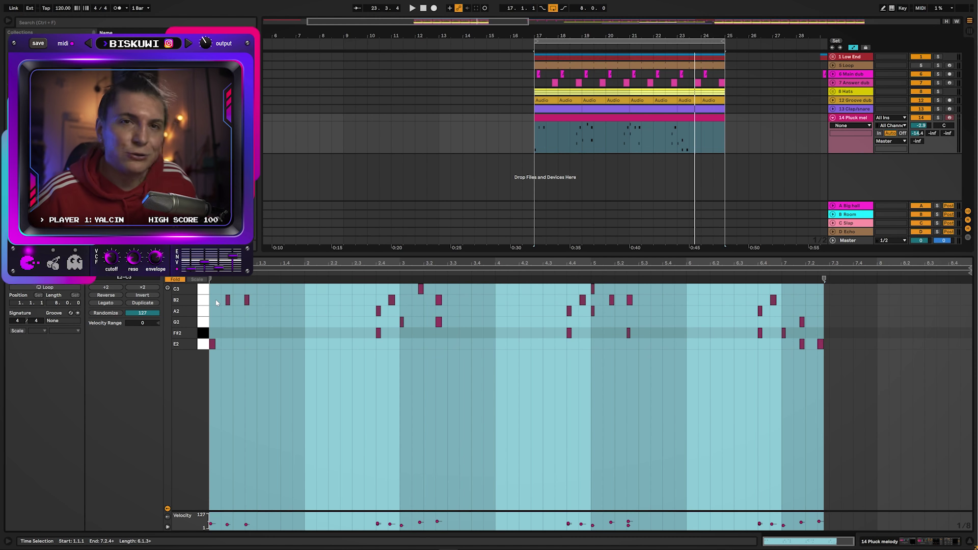
{"action": "key", "text": "shift+Tab"}
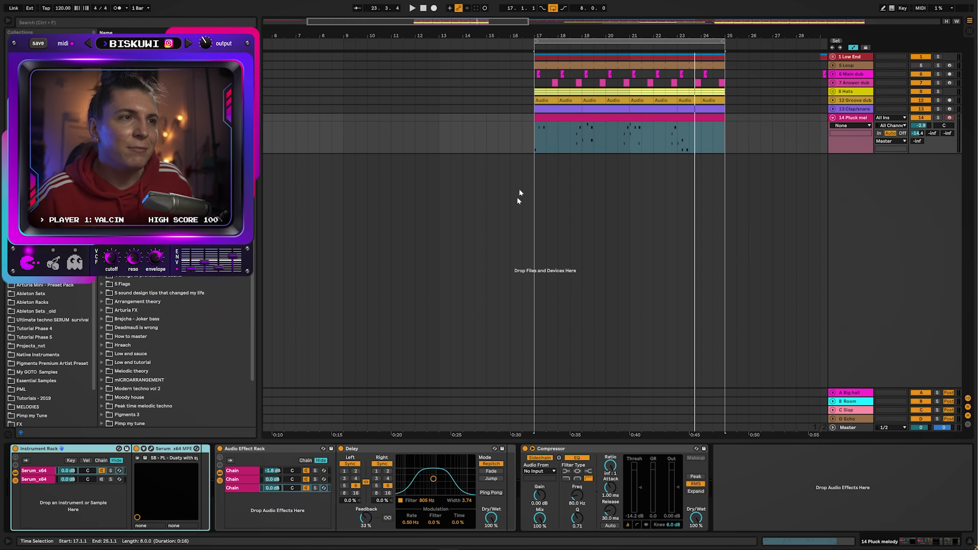
{"action": "left_click", "coordinate": [548, 161]}
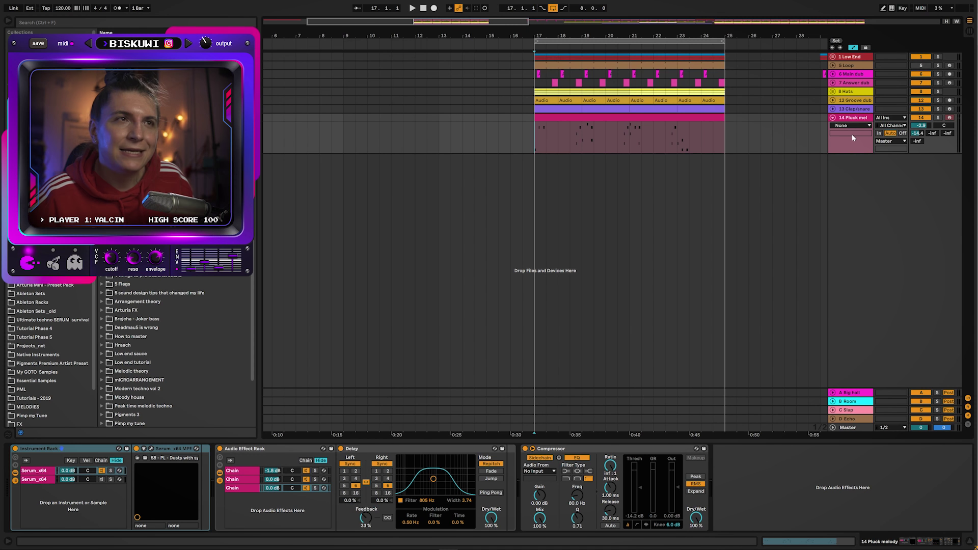
{"action": "key", "text": "space"}
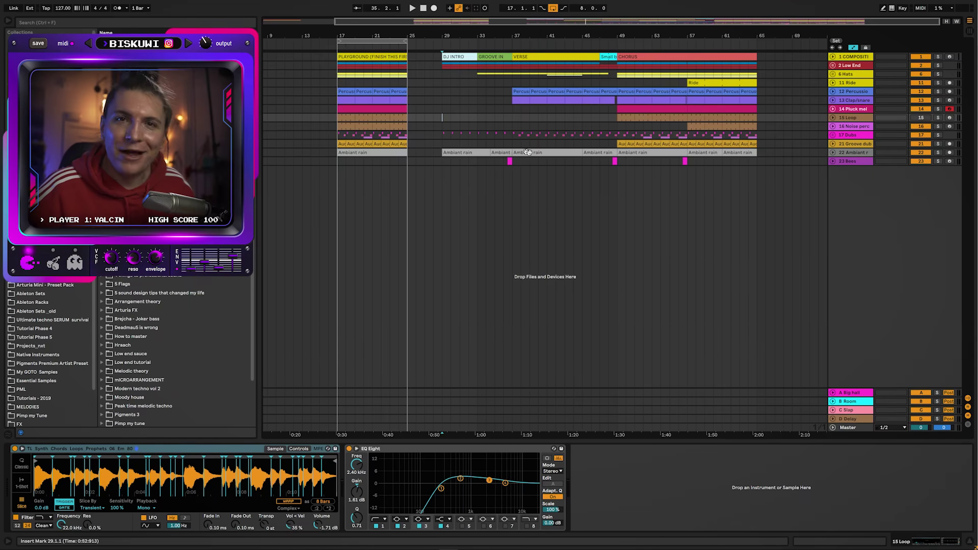
Step: Review the finished arrangement from the Playground section to the Chorus, including the kick automation and bass clips in the Low End group
{"action": "left_click", "coordinate": [336, 57]}
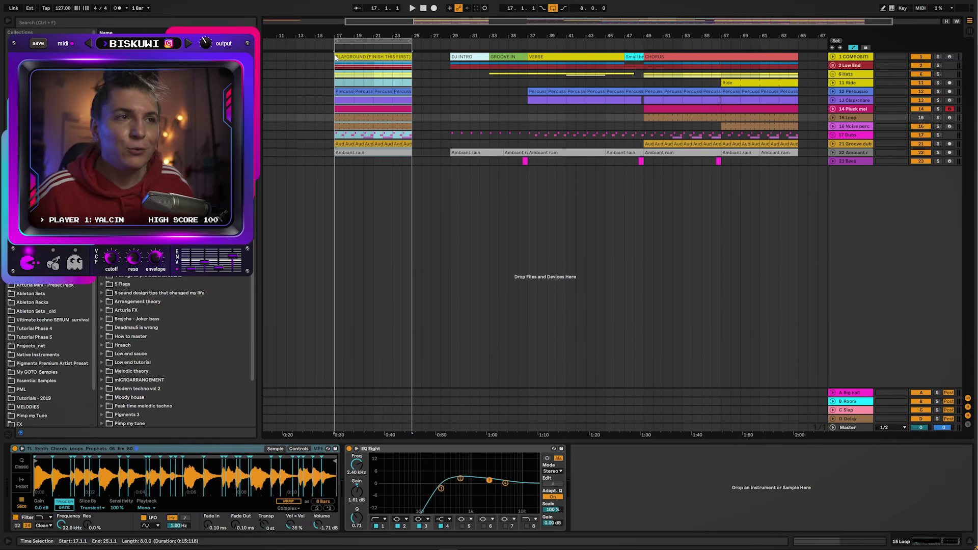
{"action": "left_click", "coordinate": [763, 55]}
{"action": "left_click_drag", "start_coordinate": [424, 35], "coordinate": [318, 43]}
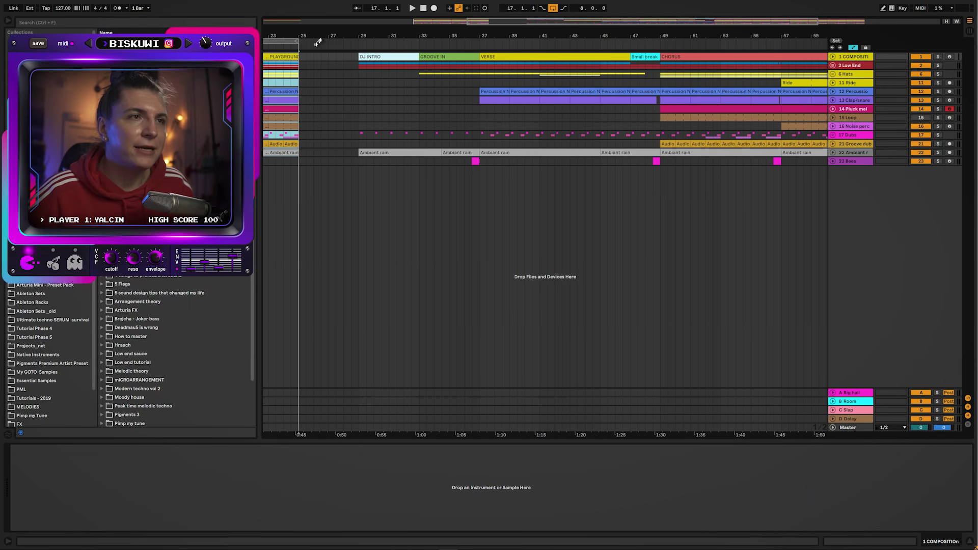
{"action": "left_click_drag", "start_coordinate": [477, 38], "coordinate": [433, 30]}
{"action": "left_click_drag", "start_coordinate": [749, 166], "coordinate": [349, 63]}
{"action": "left_click", "coordinate": [348, 91]}
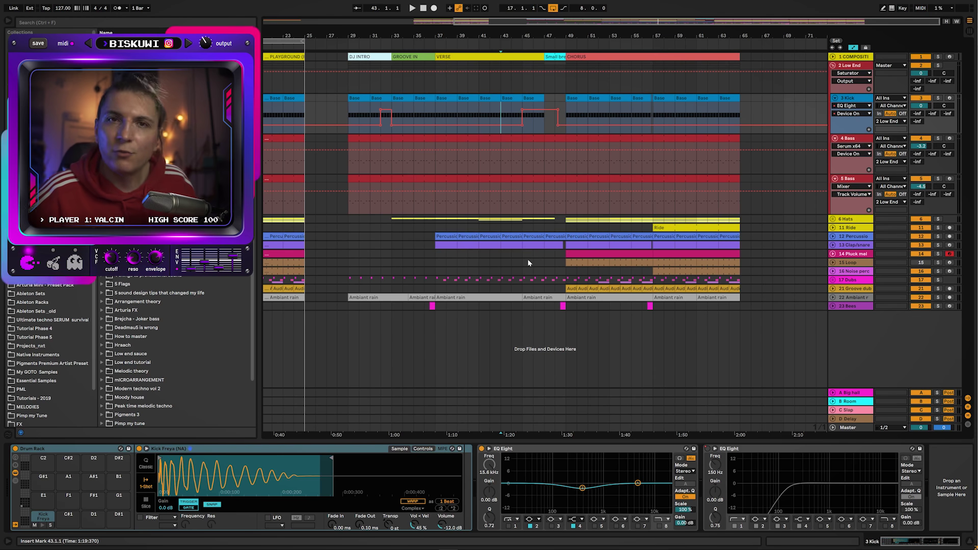
{"action": "left_click", "coordinate": [833, 65]}
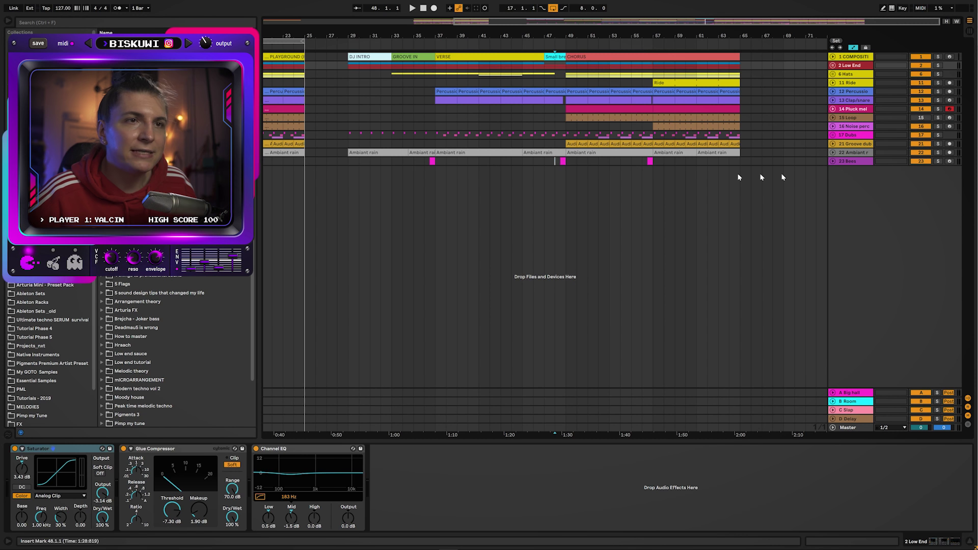
Step: Play the transition from the small break into the Chorus and check track 23 in solo
{"action": "key", "text": "space"}
{"action": "left_click", "coordinate": [938, 161]}
{"action": "left_click", "coordinate": [937, 162]}
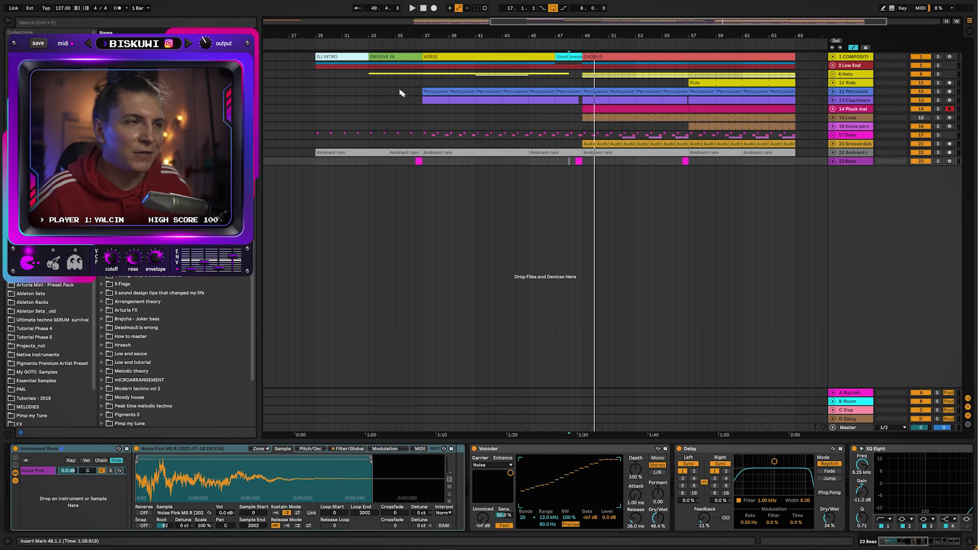
Step: Play the arrangement from the start of the DJ Intro at bar 29 with all tracks unfolded
{"action": "left_click", "coordinate": [313, 74]}
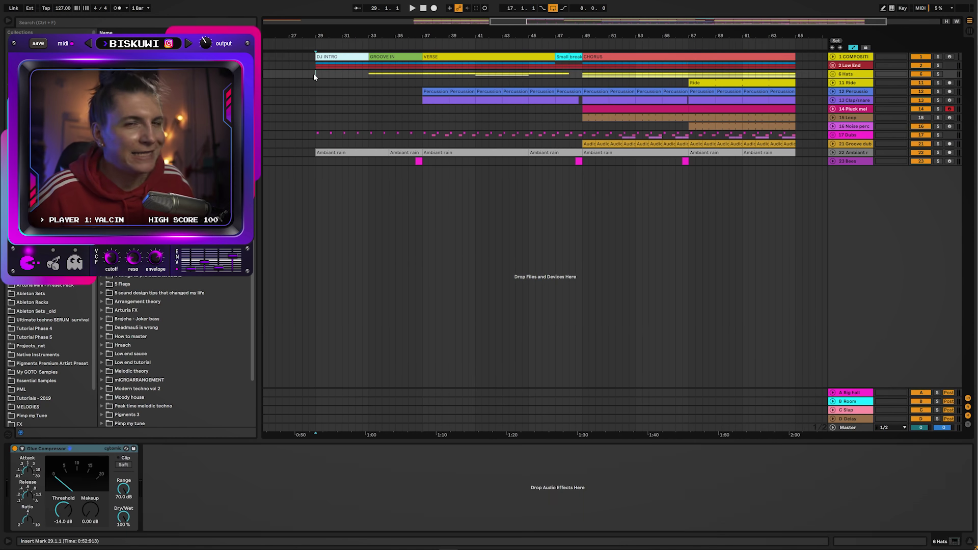
{"action": "mouse_move", "coordinate": [491, 36]}
{"action": "left_mouse_down"}
{"action": "mouse_move", "coordinate": [466, 32]}
{"action": "mouse_move", "coordinate": [490, 29]}
{"action": "left_mouse_up"}
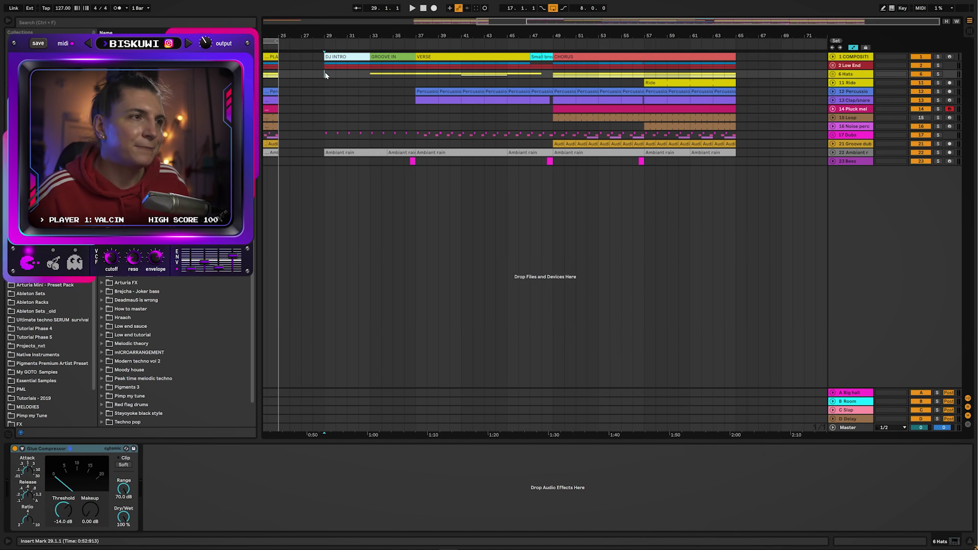
{"action": "key", "text": "space"}
{"action": "left_click", "coordinate": [833, 65], "text": "alt"}
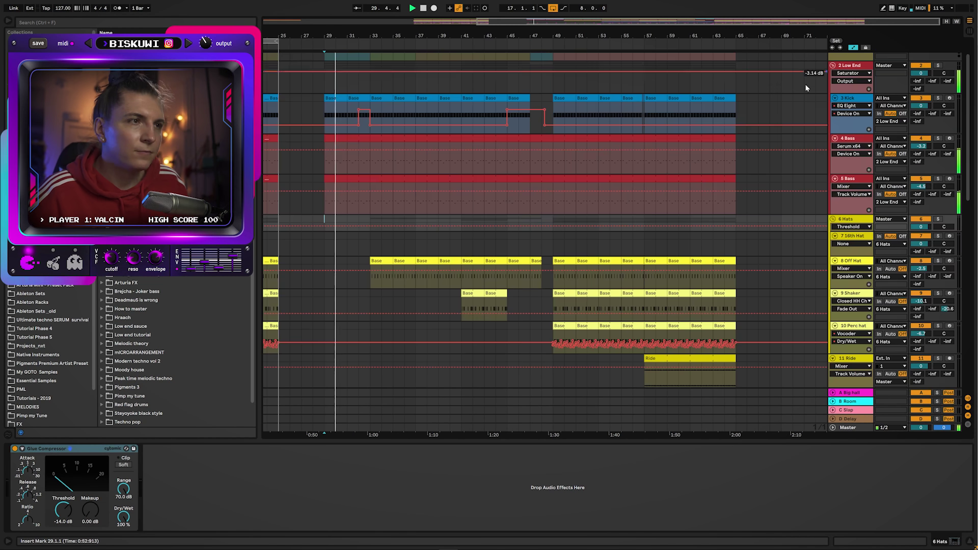
Step: Inspect the MIDI notes of the 4 Bass clip at bar 31 and the Off Hat clip at bar 33 during playback
{"action": "double_click", "coordinate": [355, 147]}
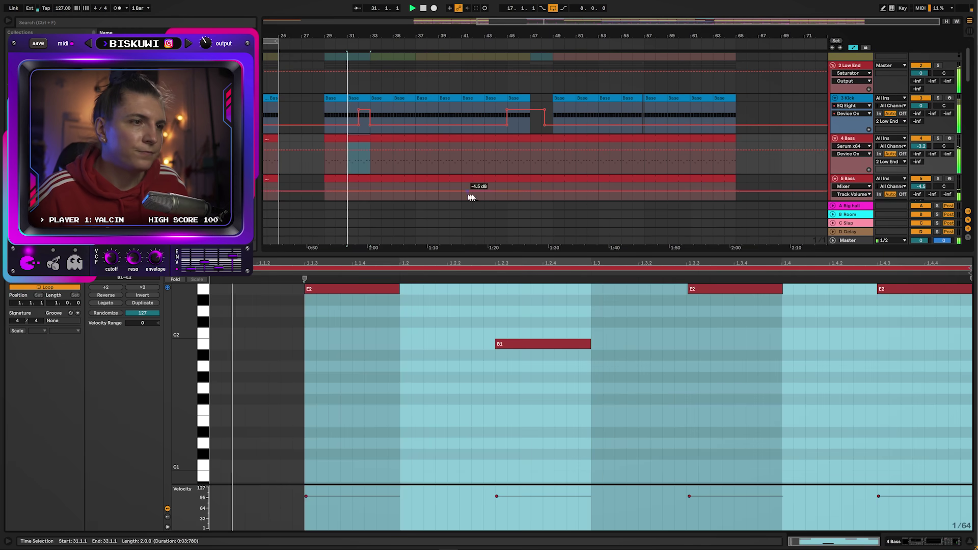
{"action": "key", "text": "shift+Tab"}
{"action": "scroll", "coordinate": [671, 204], "scroll_direction": "down", "scroll_amount": 3}
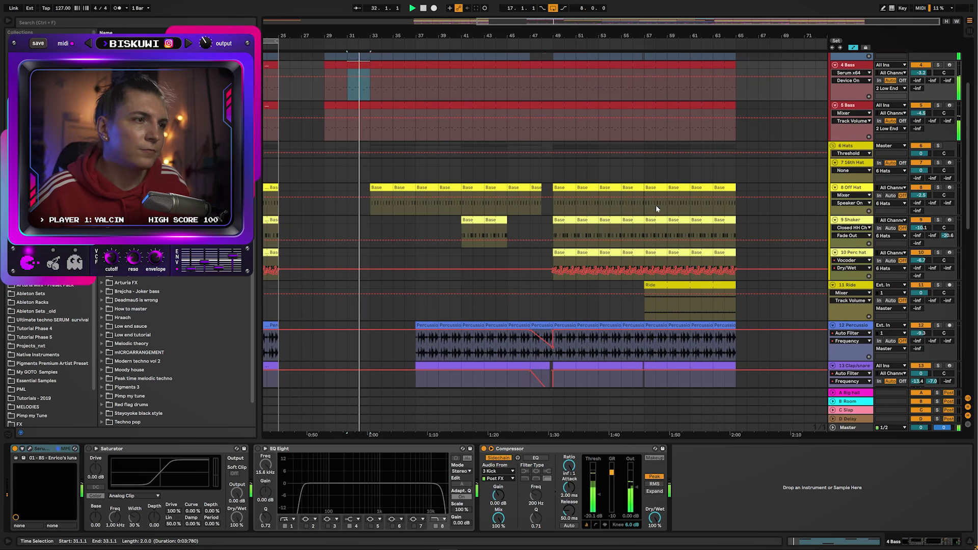
{"action": "scroll", "coordinate": [656, 206], "scroll_direction": "down", "scroll_amount": 1}
{"action": "double_click", "coordinate": [381, 179]}
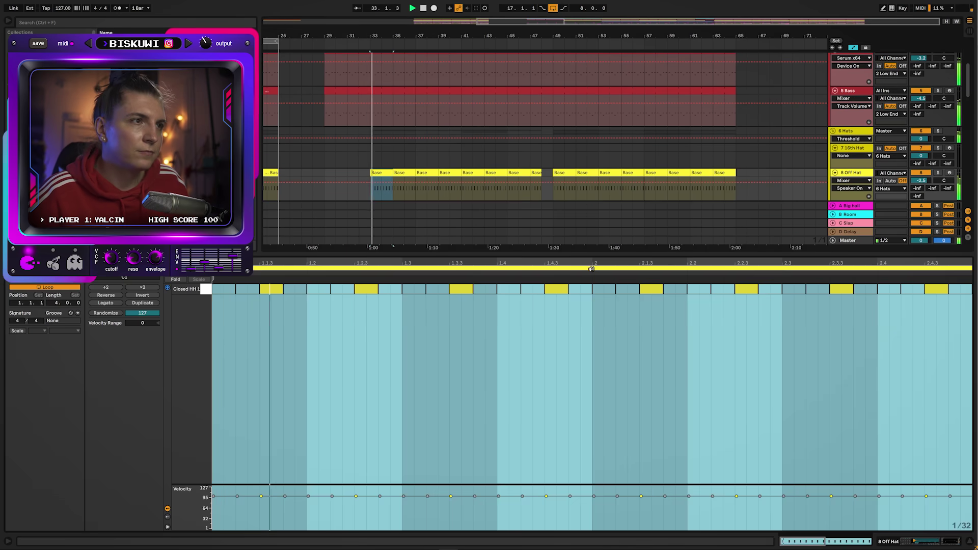
{"action": "key", "text": "shift+Tab"}
Step: Unfold the tracks in the Dubs group and look over the Main dub, Answer dub and Percussion clips
{"action": "scroll", "coordinate": [627, 268], "scroll_direction": "down", "scroll_amount": 6}
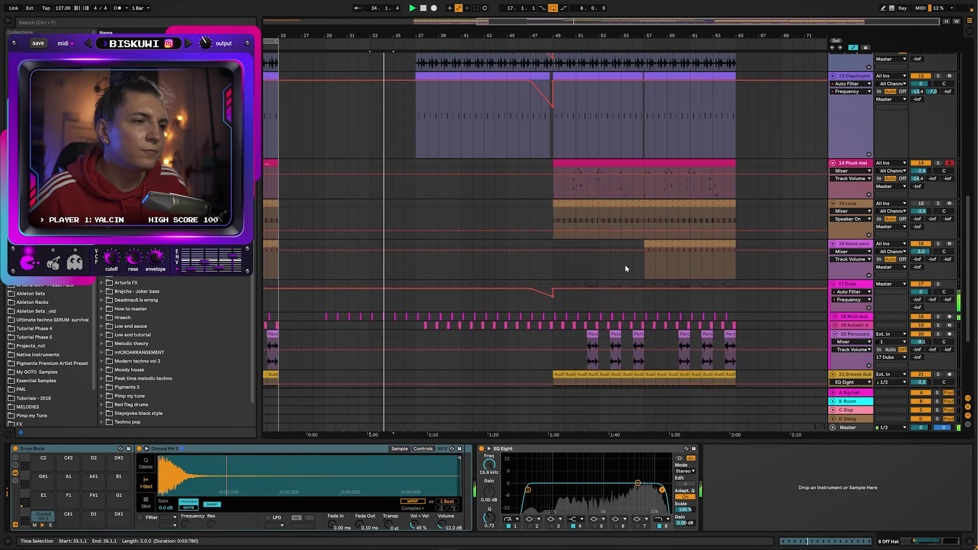
{"action": "scroll", "coordinate": [627, 268], "scroll_direction": "down", "scroll_amount": 3}
{"action": "left_click", "coordinate": [835, 253], "text": "alt"}
{"action": "scroll", "coordinate": [509, 330], "scroll_direction": "down", "scroll_amount": 1}
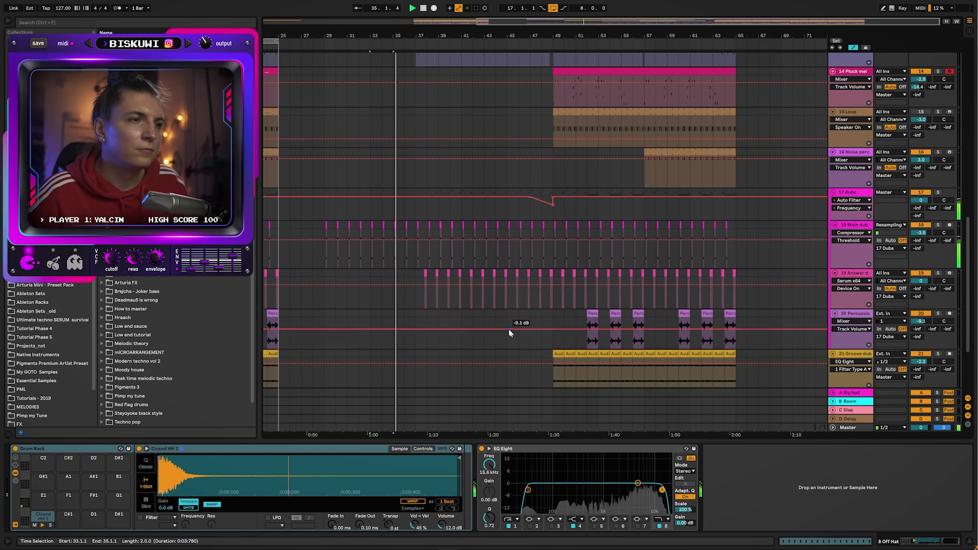
Step: Look over the Groove dub, Ambient rain and Bees tracks, inspect the effect chain of track 23, and fold all tracks
{"action": "scroll", "coordinate": [508, 328], "scroll_direction": "down", "scroll_amount": 3}
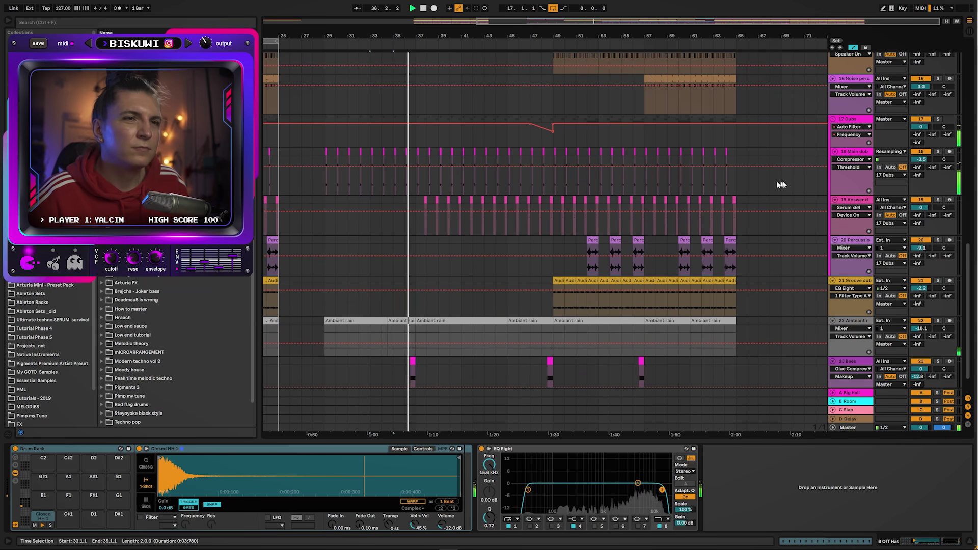
{"action": "scroll", "coordinate": [738, 270], "scroll_direction": "down", "scroll_amount": 1}
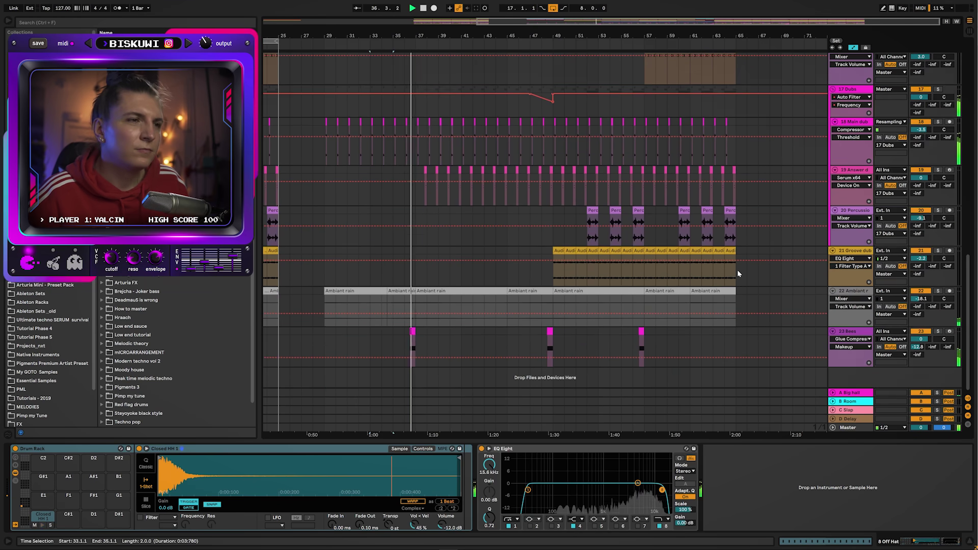
{"action": "left_click", "coordinate": [855, 332]}
{"action": "left_click_drag", "start_coordinate": [916, 544], "coordinate": [951, 543]}
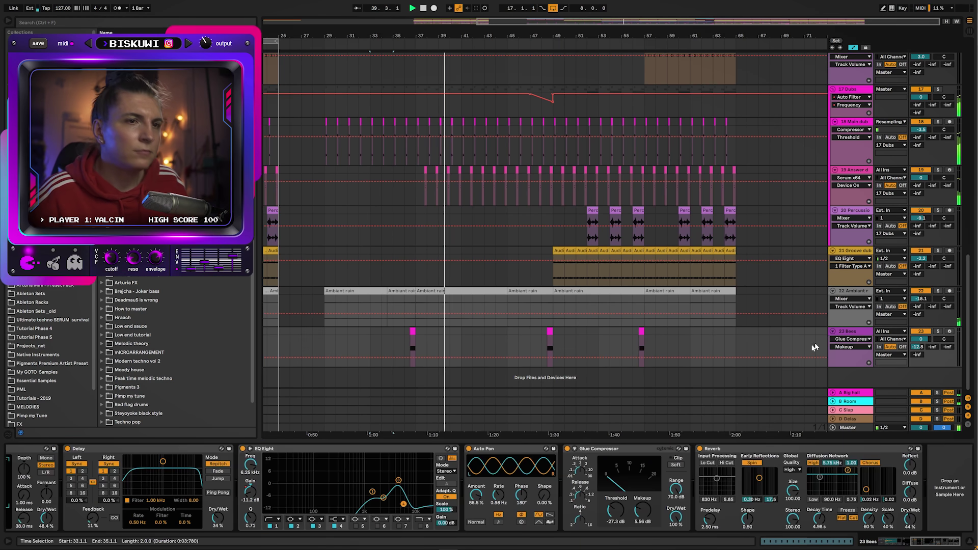
{"action": "scroll", "coordinate": [758, 322], "scroll_direction": "up", "scroll_amount": 3}
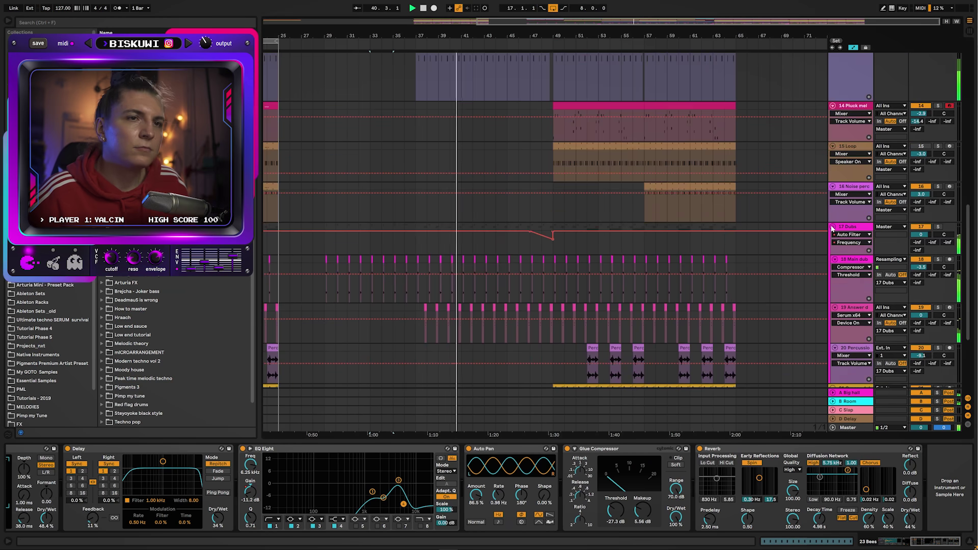
{"action": "left_click", "coordinate": [834, 227], "text": "alt"}
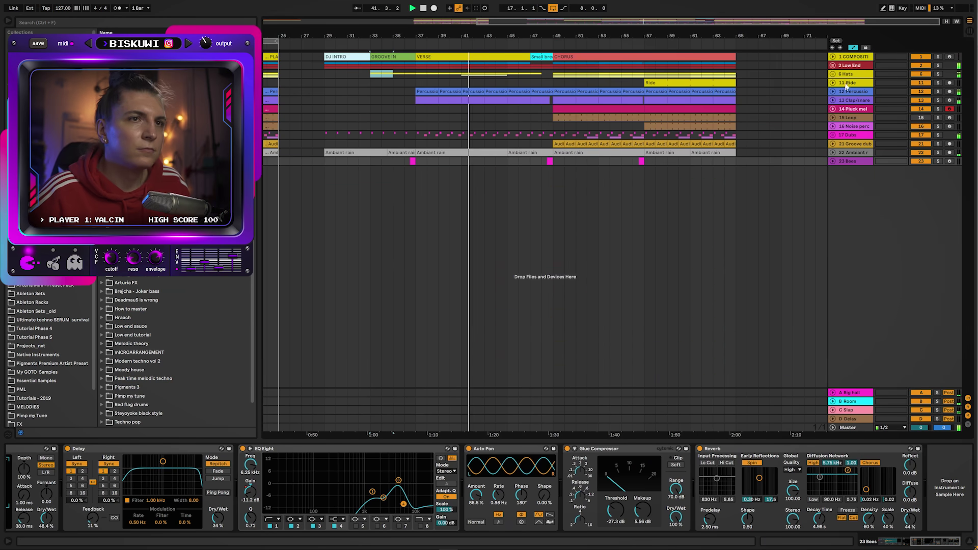
Step: Inspect the Hats group with the Shaker's devices, and the Low End group's clips and automation, during the Verse, leaving both groups folded
{"action": "left_click", "coordinate": [833, 74]}
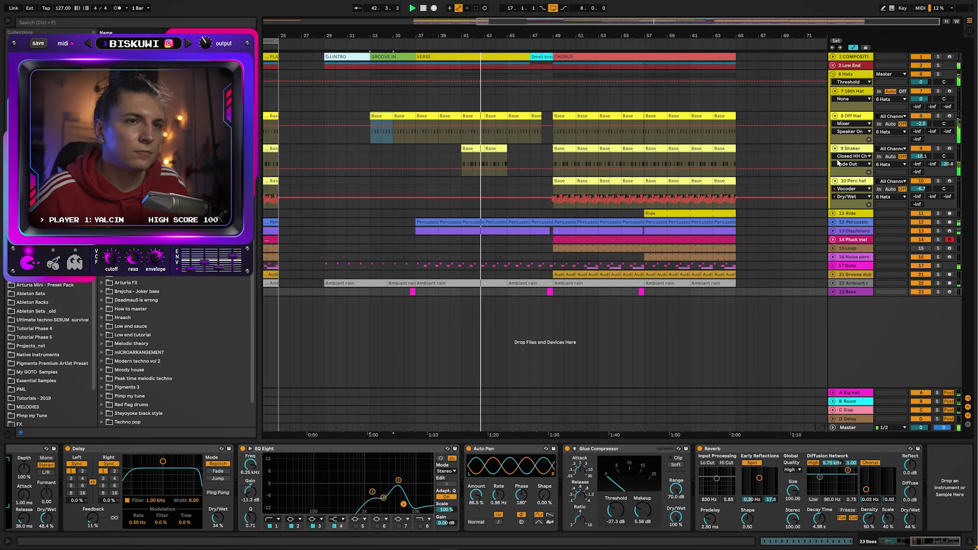
{"action": "left_click", "coordinate": [849, 149]}
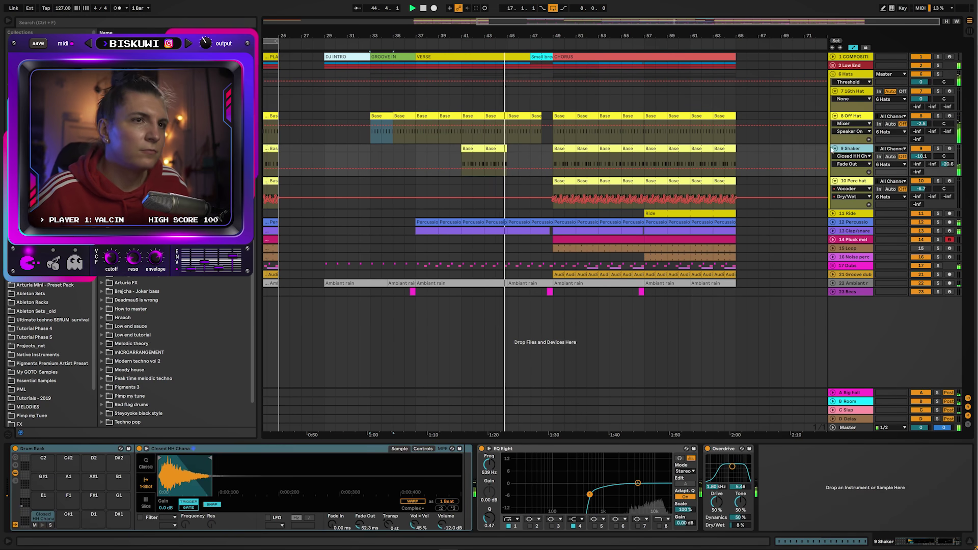
{"action": "left_click", "coordinate": [833, 74]}
{"action": "left_click", "coordinate": [833, 66]}
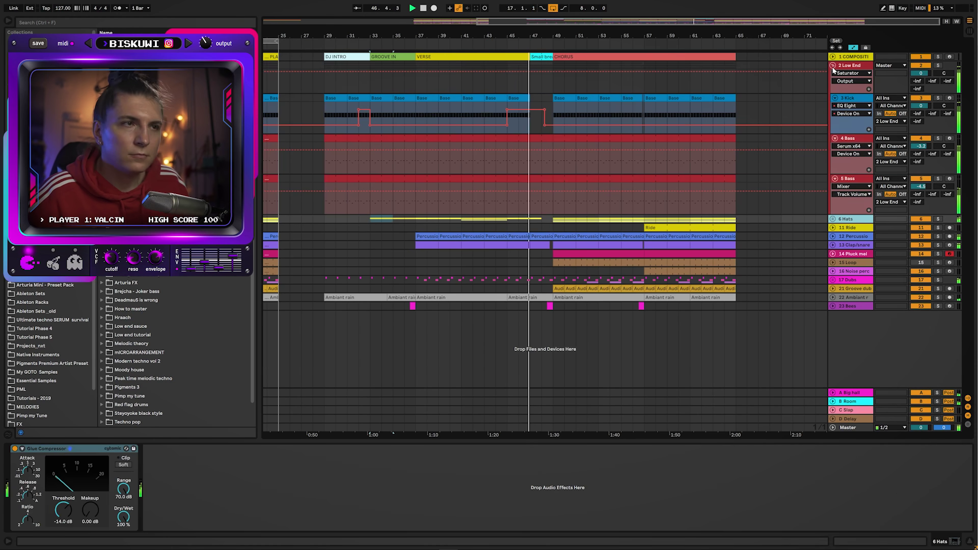
{"action": "left_click", "coordinate": [833, 66]}
Step: Examine the hat, ride, percussion, clap and pluck layers of the Chorus with all tracks unfolded, and fold them again
{"action": "left_click_drag", "start_coordinate": [545, 32], "coordinate": [545, 41]}
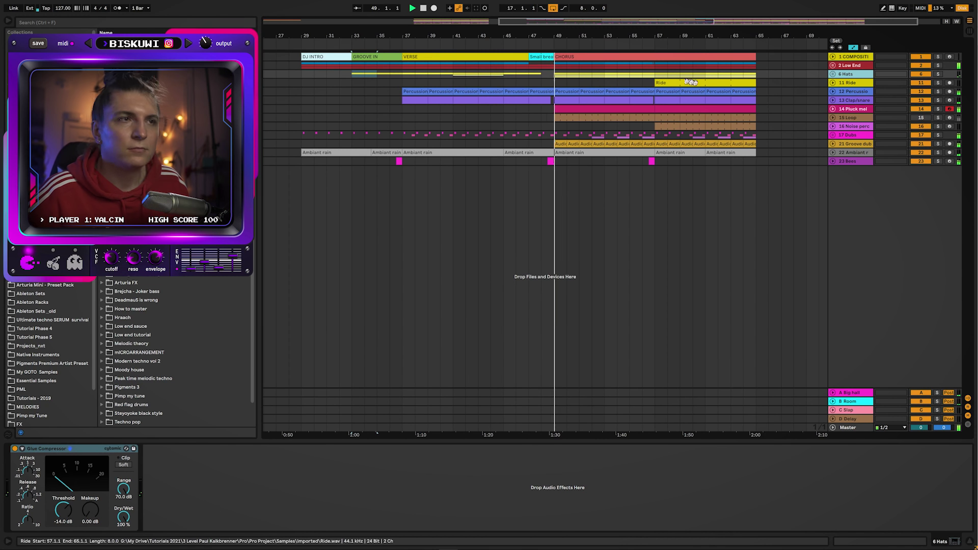
{"action": "mouse_move", "coordinate": [718, 37]}
{"action": "left_mouse_down"}
{"action": "mouse_move", "coordinate": [707, 33]}
{"action": "mouse_move", "coordinate": [717, 28]}
{"action": "left_mouse_up"}
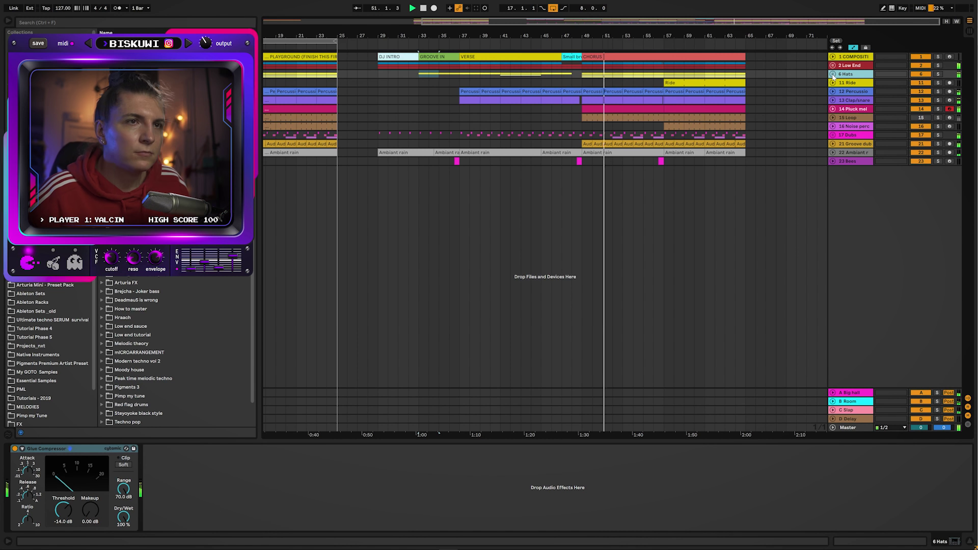
{"action": "left_click", "coordinate": [834, 75], "text": "alt"}
{"action": "scroll", "coordinate": [798, 168], "scroll_direction": "down", "scroll_amount": 2}
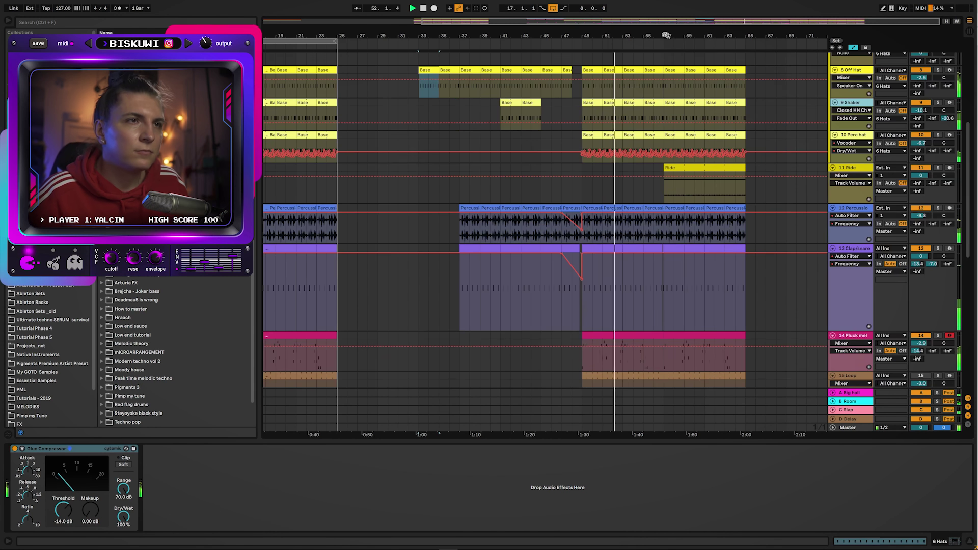
{"action": "scroll", "coordinate": [647, 171], "scroll_direction": "up", "scroll_amount": 2}
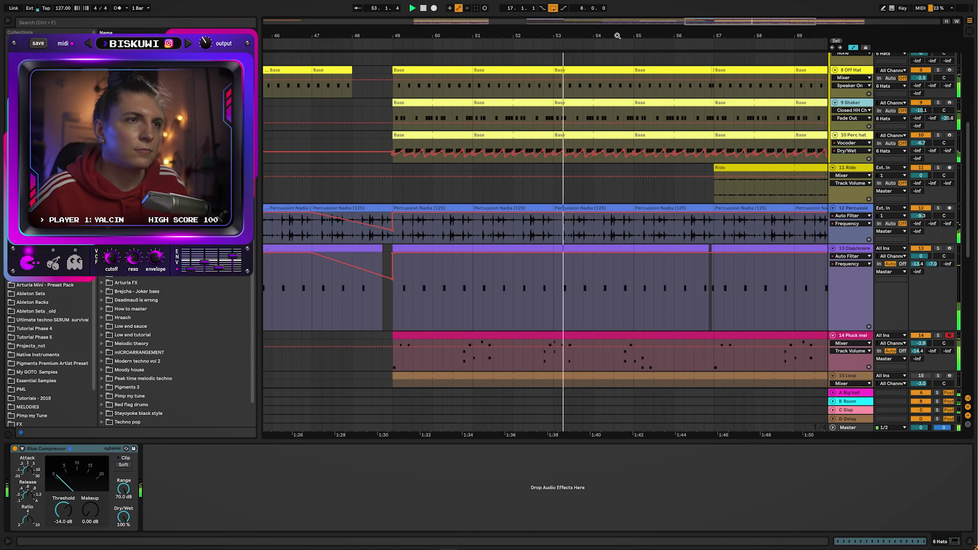
{"action": "scroll", "coordinate": [861, 163], "scroll_direction": "down", "scroll_amount": 2}
{"action": "scroll", "coordinate": [872, 293], "scroll_direction": "up", "scroll_amount": 1}
{"action": "scroll", "coordinate": [872, 294], "scroll_direction": "up", "scroll_amount": 2}
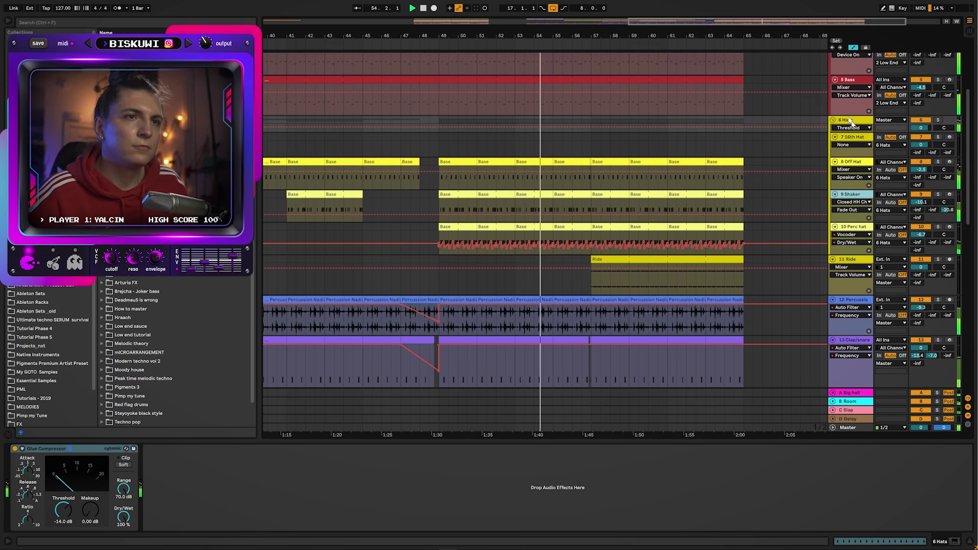
{"action": "left_click", "coordinate": [833, 120], "text": "alt"}
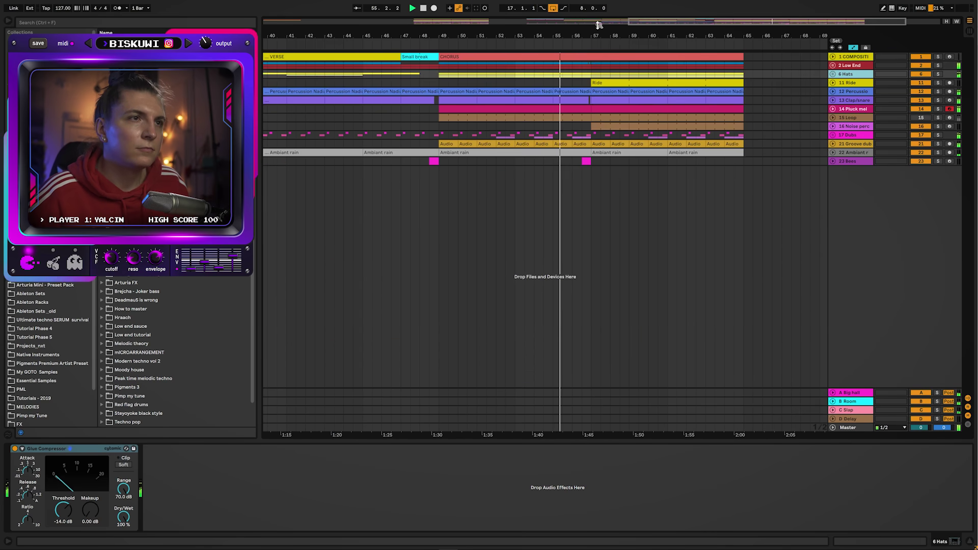
Step: Follow the playback through the second half of the Chorus with the whole arrangement in view
{"action": "scroll", "coordinate": [772, 98], "scroll_direction": "down", "scroll_amount": 2}
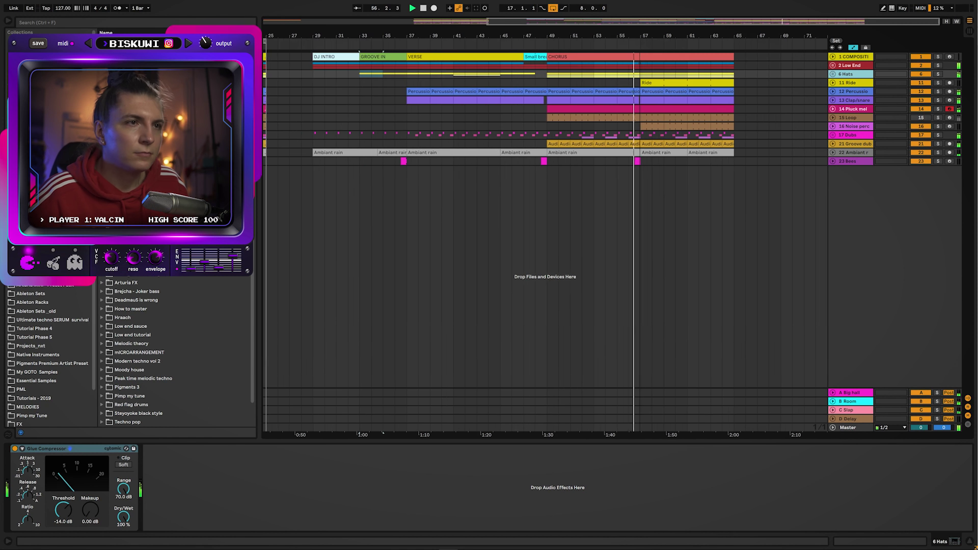
{"action": "scroll", "coordinate": [745, 147], "scroll_direction": "down", "scroll_amount": 1}
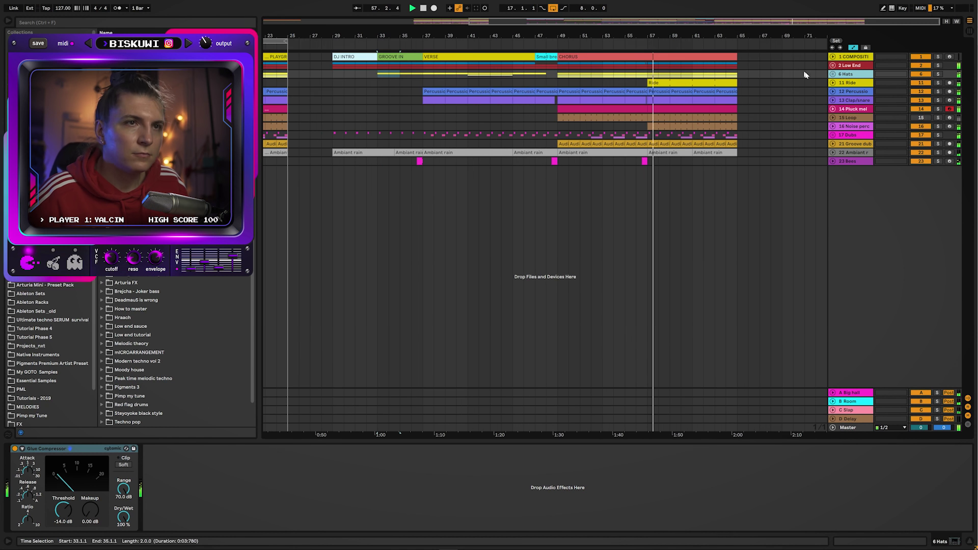
{"action": "left_click_drag", "start_coordinate": [708, 35], "coordinate": [708, 37]}
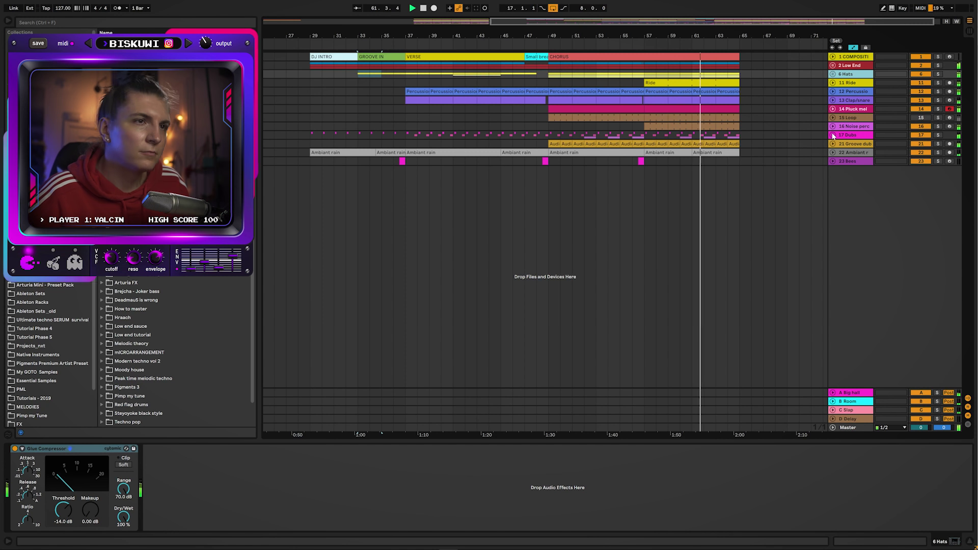
{"action": "mouse_move", "coordinate": [696, 33]}
{"action": "left_mouse_down"}
{"action": "mouse_move", "coordinate": [710, 23]}
{"action": "mouse_move", "coordinate": [714, 36]}
{"action": "left_mouse_up"}
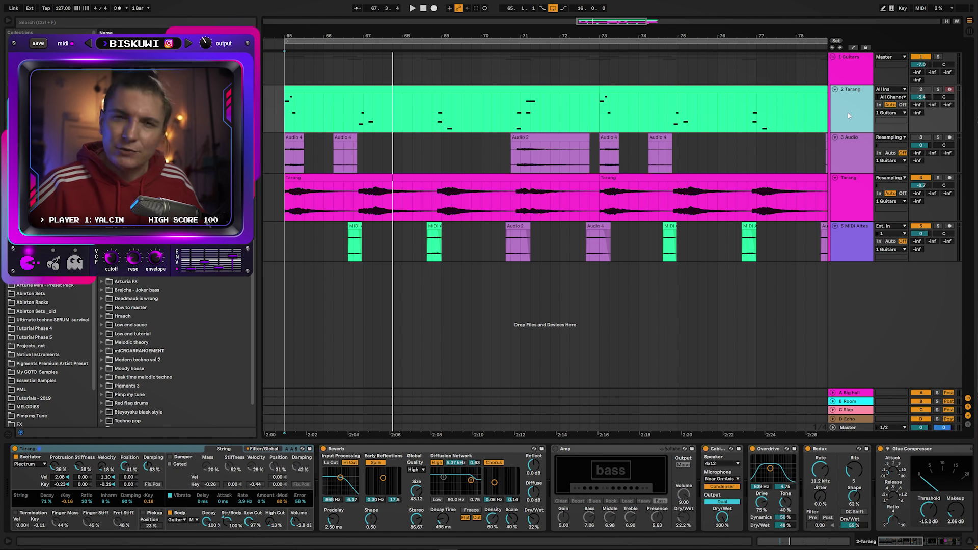
Step: Solo the 2 Tarang track and group all its effects from Reverb through the final Overdrive into one Audio Effect Rack
{"action": "key", "text": "minus"}
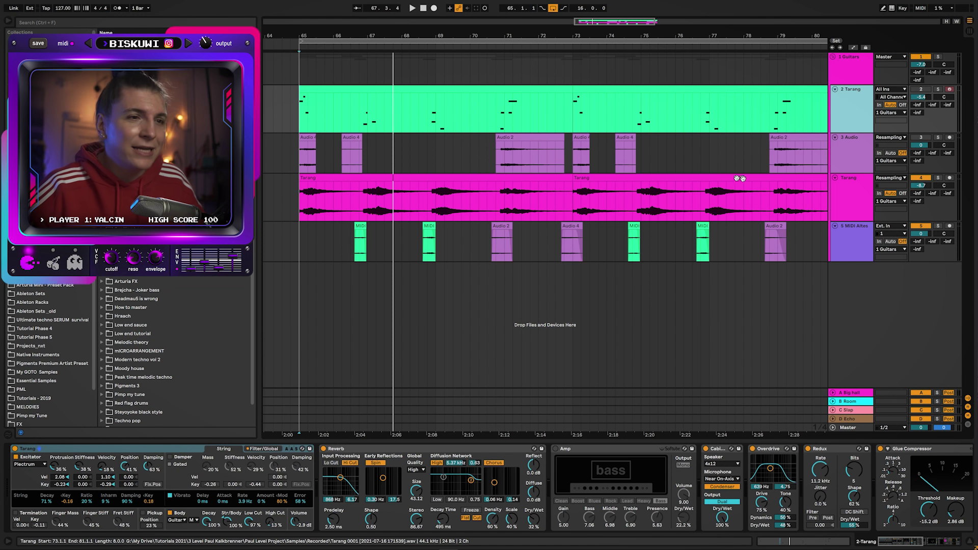
{"action": "key", "text": "s"}
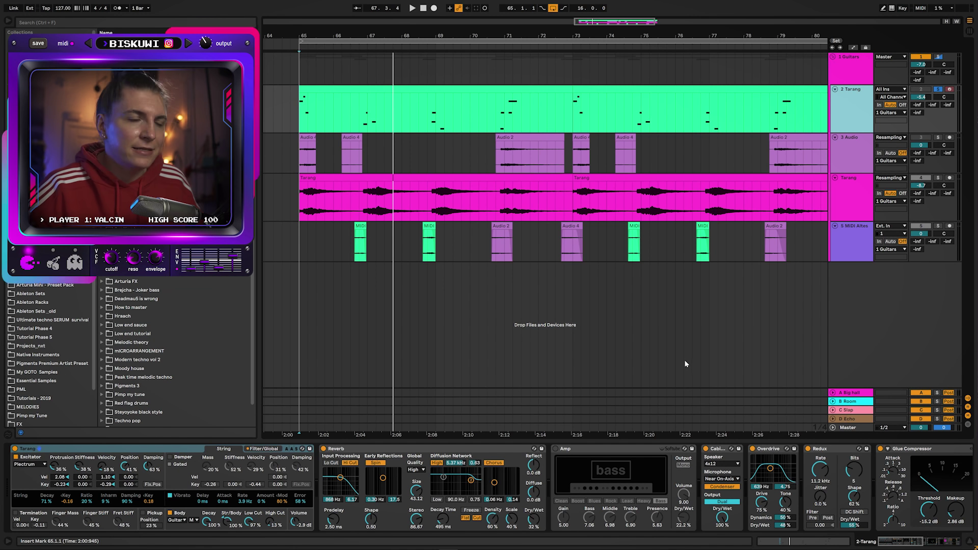
{"action": "left_click", "coordinate": [401, 450]}
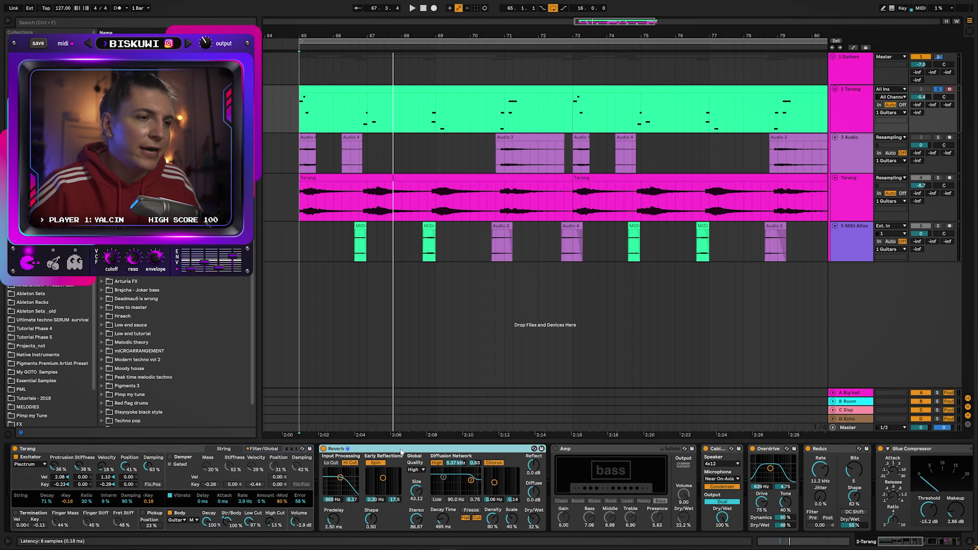
{"action": "left_click", "coordinate": [908, 546]}
{"action": "key", "text": "ctrl+a"}
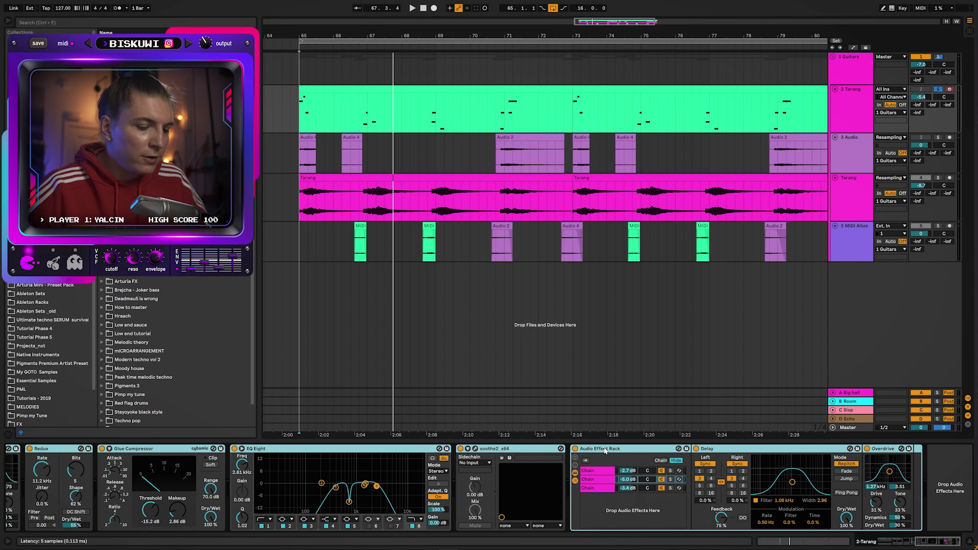
{"action": "key", "text": "ctrl+g"}
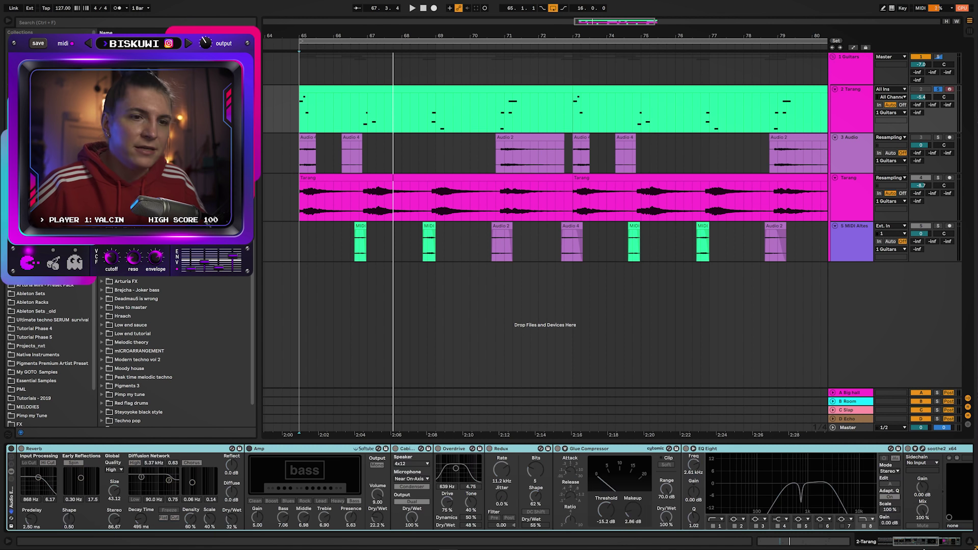
Step: Play the dry Tarang melody from late in bar 66 with the effect rack bypassed
{"action": "left_click_drag", "start_coordinate": [931, 543], "coordinate": [911, 544]}
{"action": "key", "text": "space"}
{"action": "left_click", "coordinate": [367, 124]}
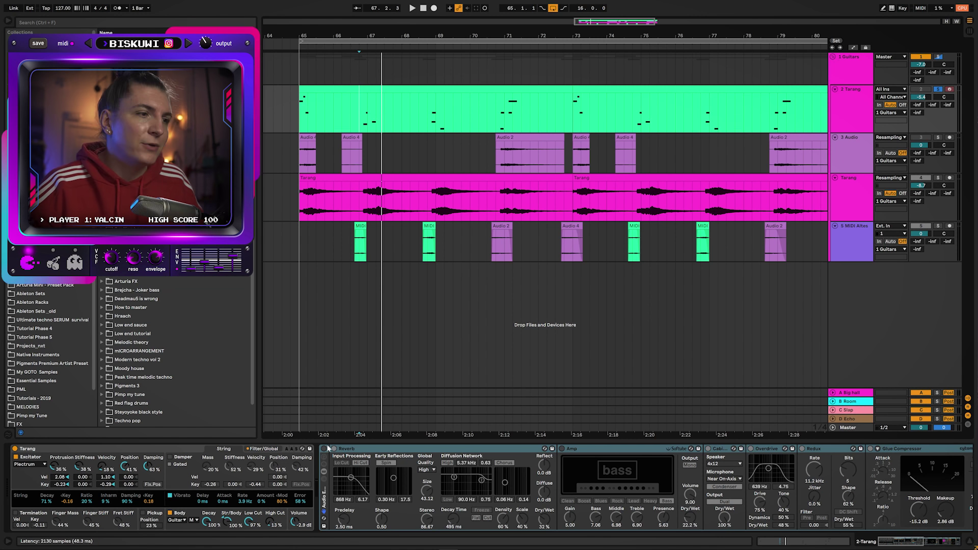
Step: Enable the rack, deactivate every effect inside it, reactivate only the Reverb and play the melody
{"action": "left_click", "coordinate": [324, 449]}
{"action": "left_click", "coordinate": [340, 449]}
{"action": "key", "text": "ctrl+a"}
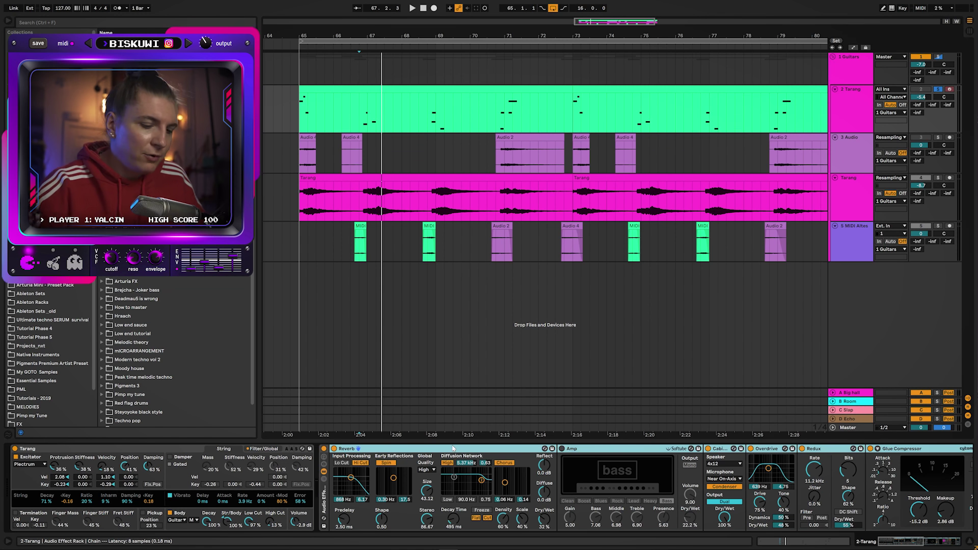
{"action": "key", "text": "0"}
{"action": "left_click", "coordinate": [334, 450]}
{"action": "key", "text": "space"}
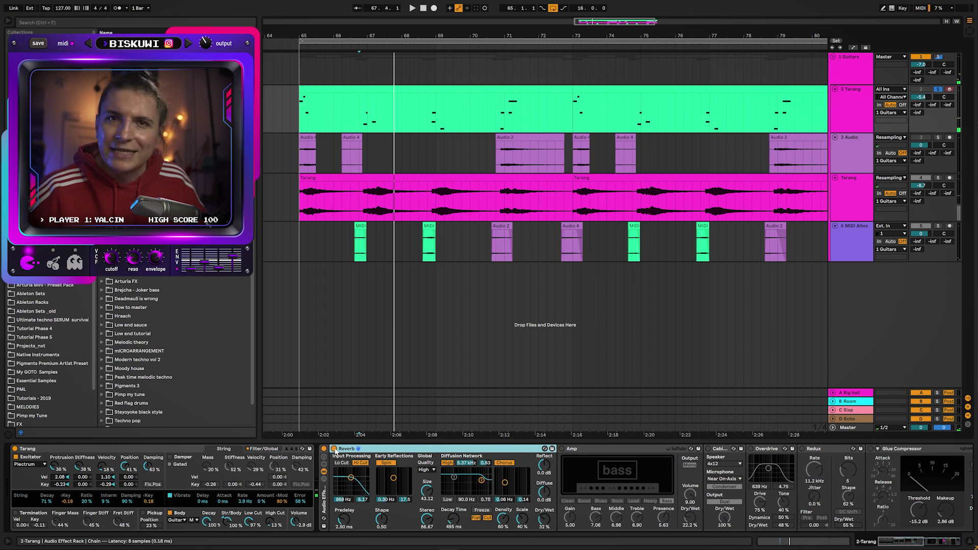
Step: Reactivate the Amp, Cabinet and Overdrive one after another and audition the melody with them
{"action": "left_click", "coordinate": [562, 449]}
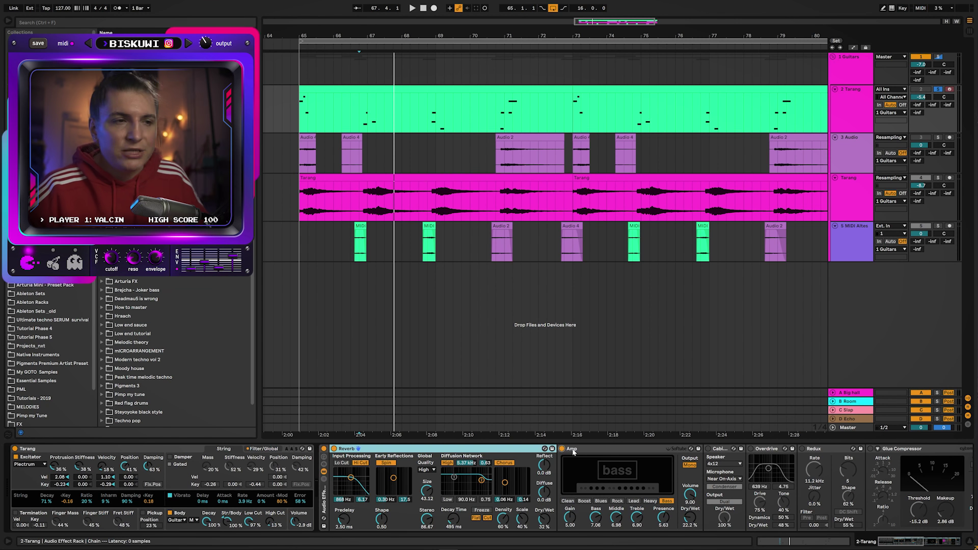
{"action": "left_click", "coordinate": [708, 450]}
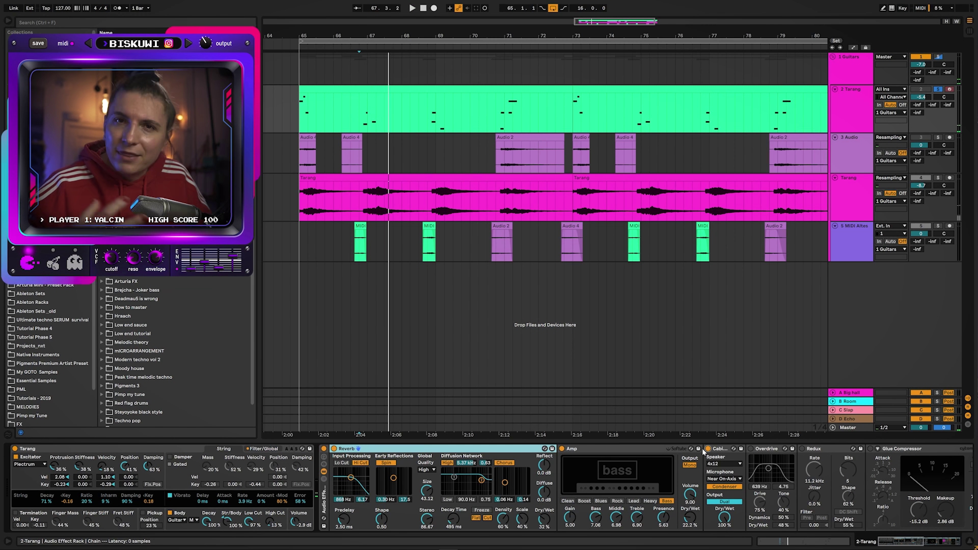
{"action": "left_click", "coordinate": [750, 450]}
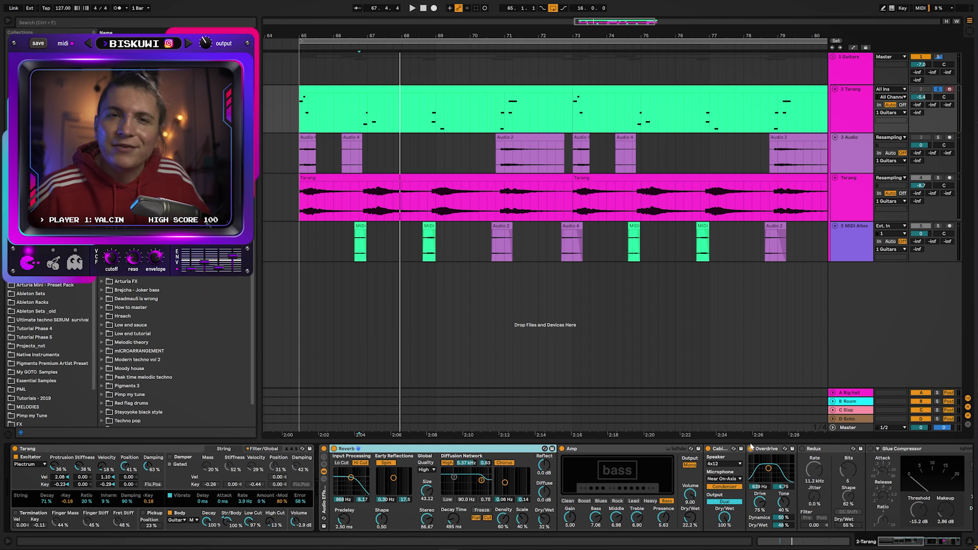
{"action": "key", "text": "space"}
Step: Reactivate the Redux, Glue Compressor and EQ Eight in the Tarang rack while auditioning the melody
{"action": "left_click", "coordinate": [803, 450]}
{"action": "left_click_drag", "start_coordinate": [902, 538], "coordinate": [907, 542]}
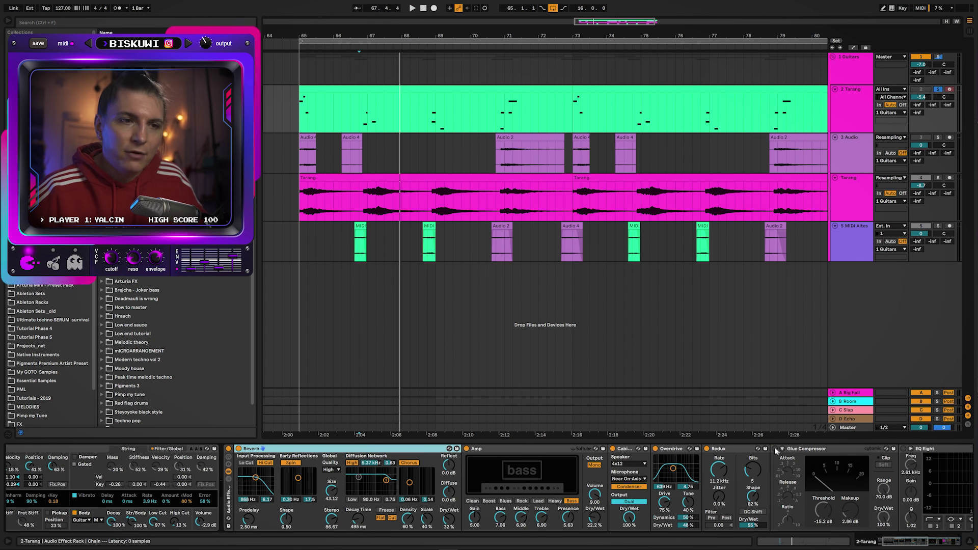
{"action": "scroll", "coordinate": [872, 523], "scroll_direction": "right", "scroll_amount": 10}
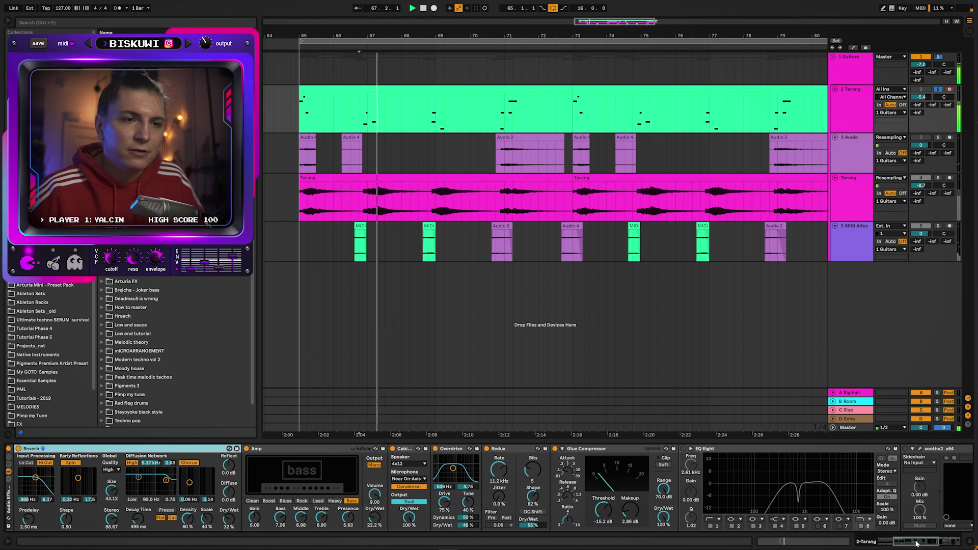
{"action": "left_click", "coordinate": [569, 449]}
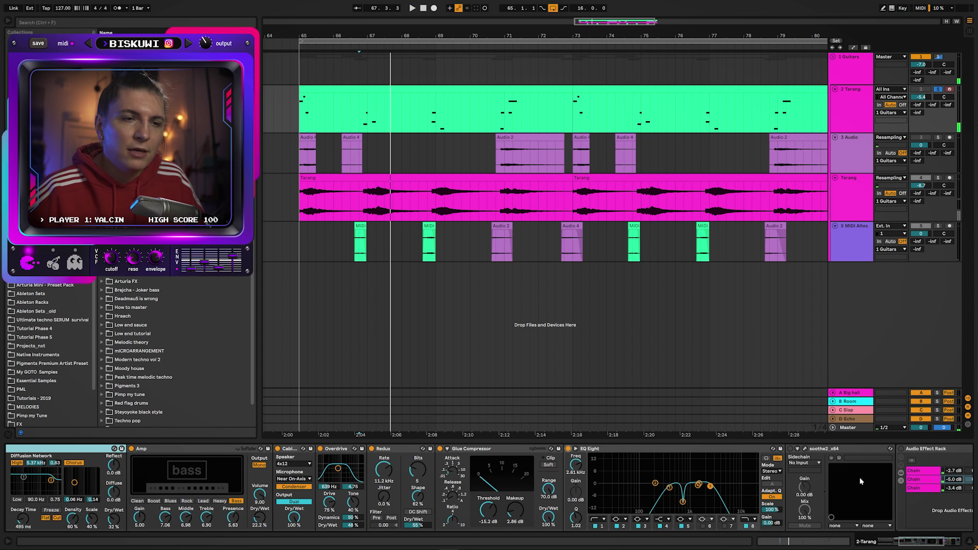
Step: Compare the melody with soothe2 off and on, leave it active, and open its plug-in window during playback
{"action": "left_click", "coordinate": [790, 449]}
{"action": "left_click", "coordinate": [790, 449]}
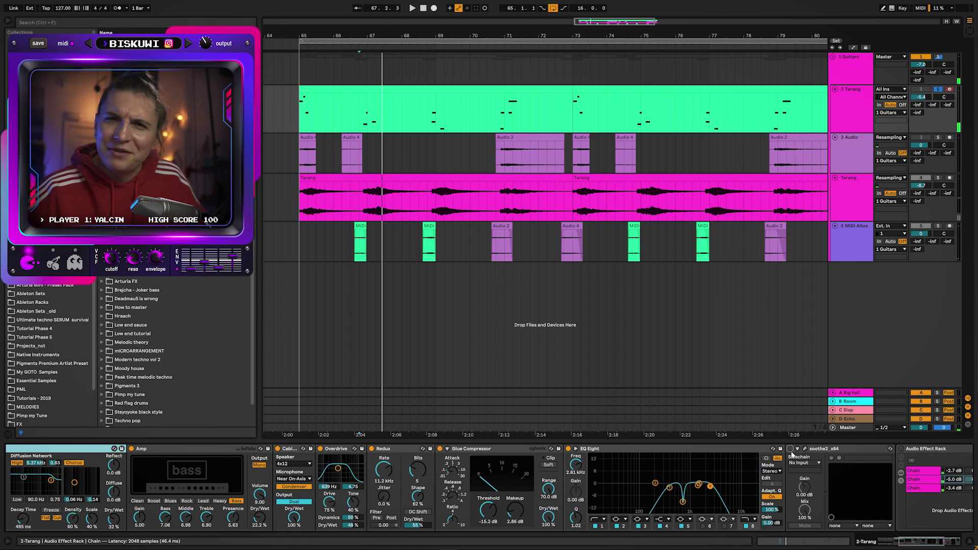
{"action": "left_click", "coordinate": [790, 449]}
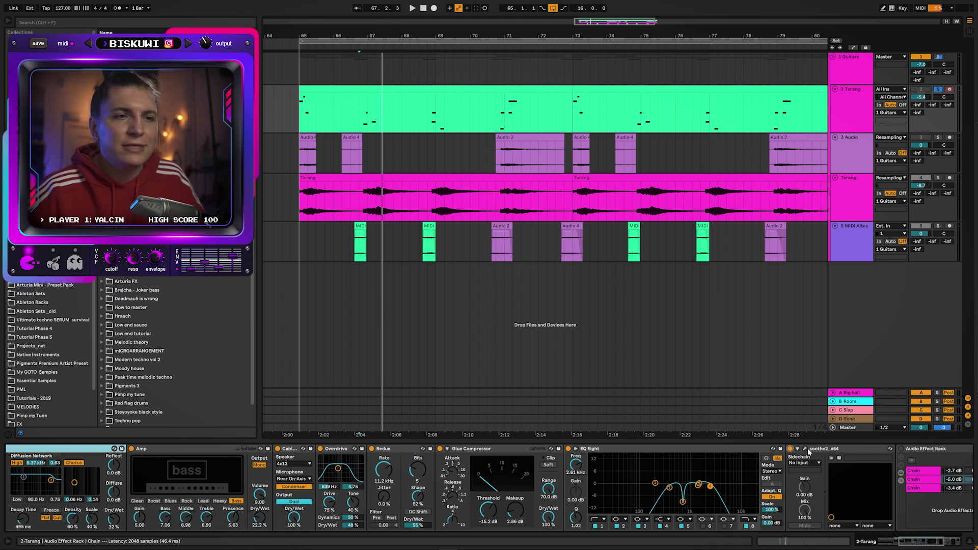
{"action": "left_click_drag", "start_coordinate": [300, 53], "coordinate": [868, 16]}
{"action": "key", "text": "space"}
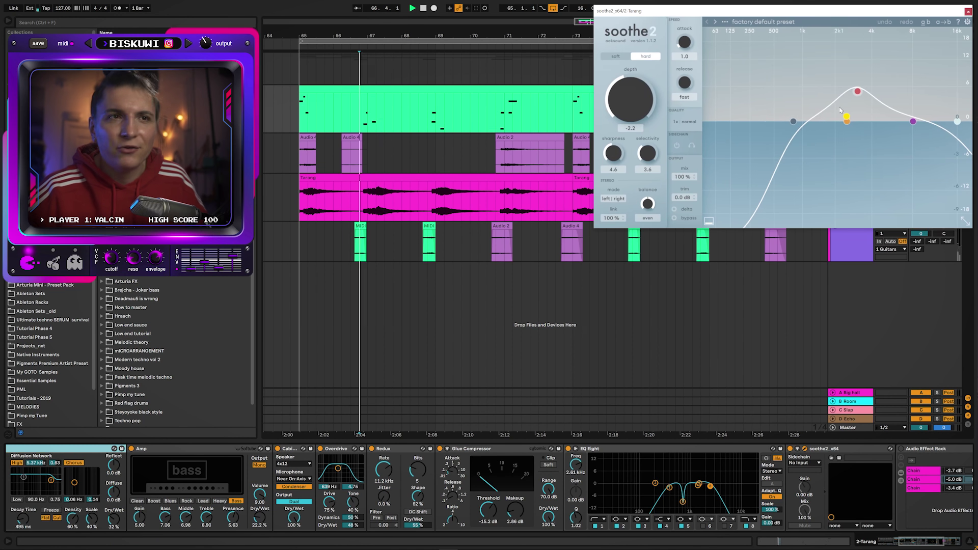
Step: Close the soothe2 window and activate the three-chain Audio Effect Rack that follows it on the Tarang track
{"action": "left_click", "coordinate": [968, 10]}
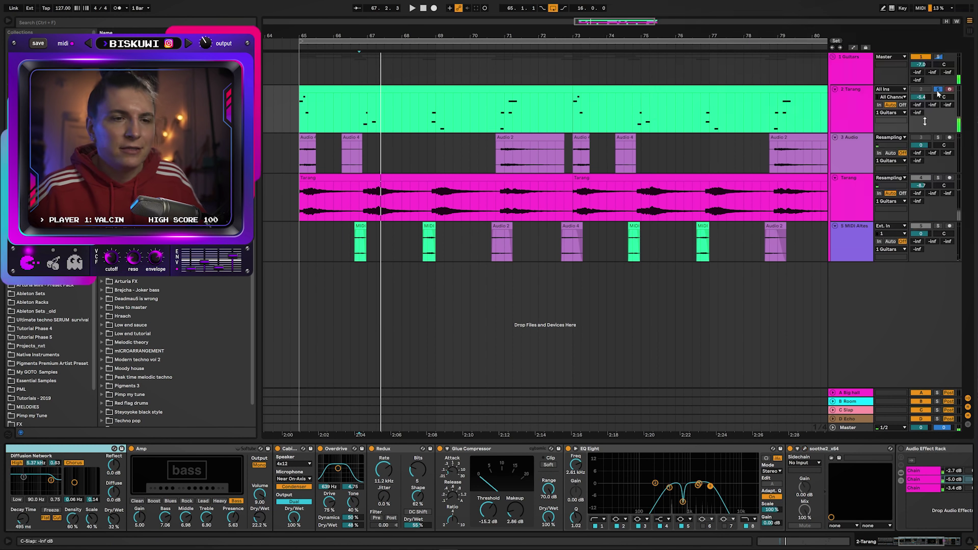
{"action": "left_click", "coordinate": [911, 541]}
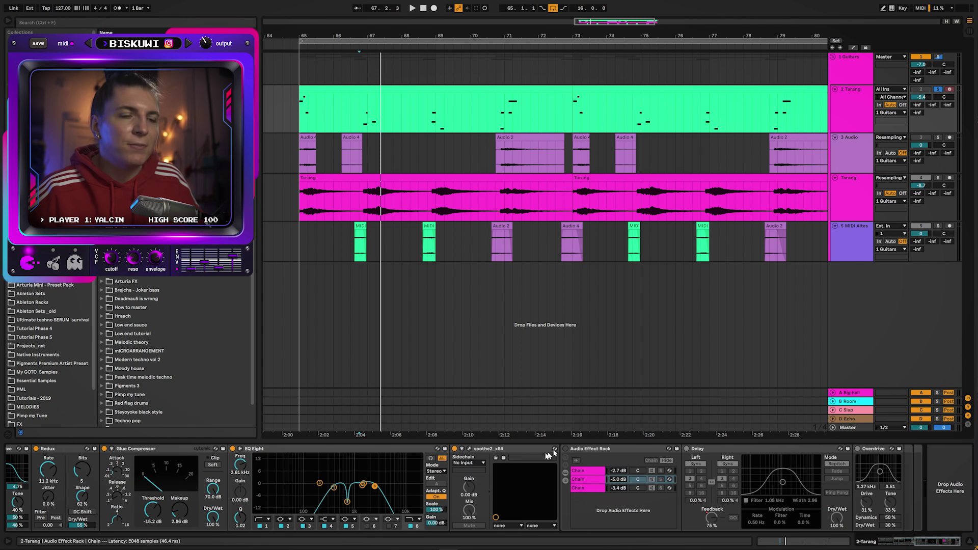
{"action": "left_click", "coordinate": [565, 449]}
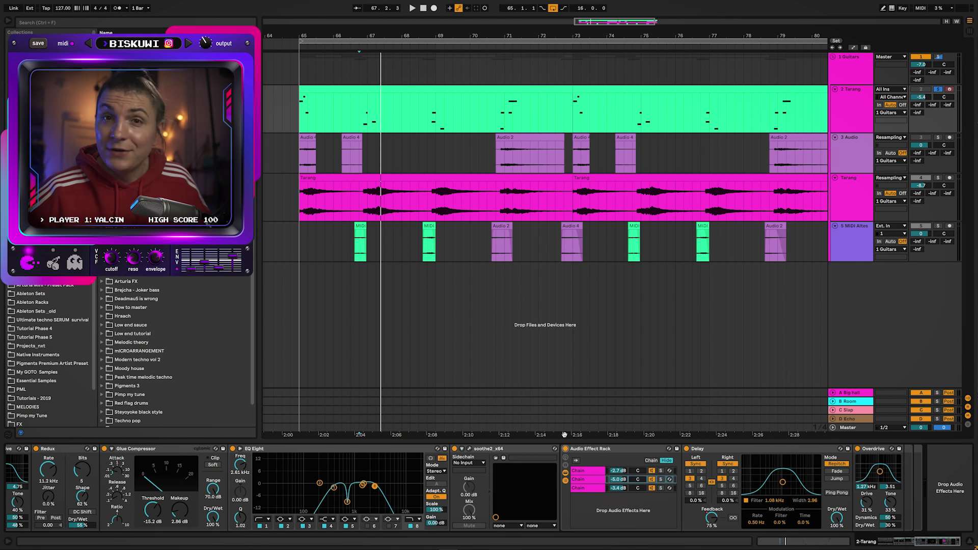
Step: Inspect the devices inside each rack chain: Clean, Fast dubs and Mid dubs
{"action": "left_click", "coordinate": [586, 471]}
{"action": "left_click", "coordinate": [587, 479]}
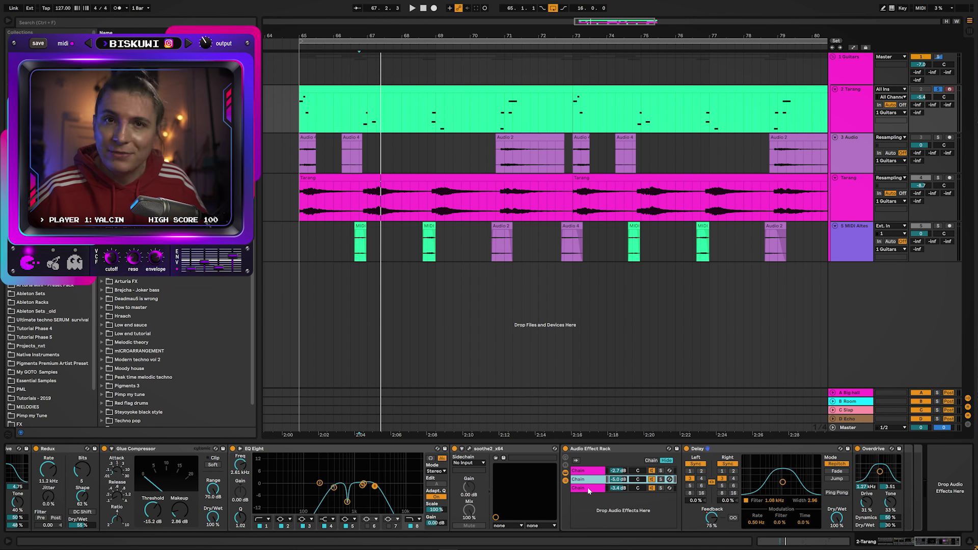
{"action": "left_click", "coordinate": [588, 489]}
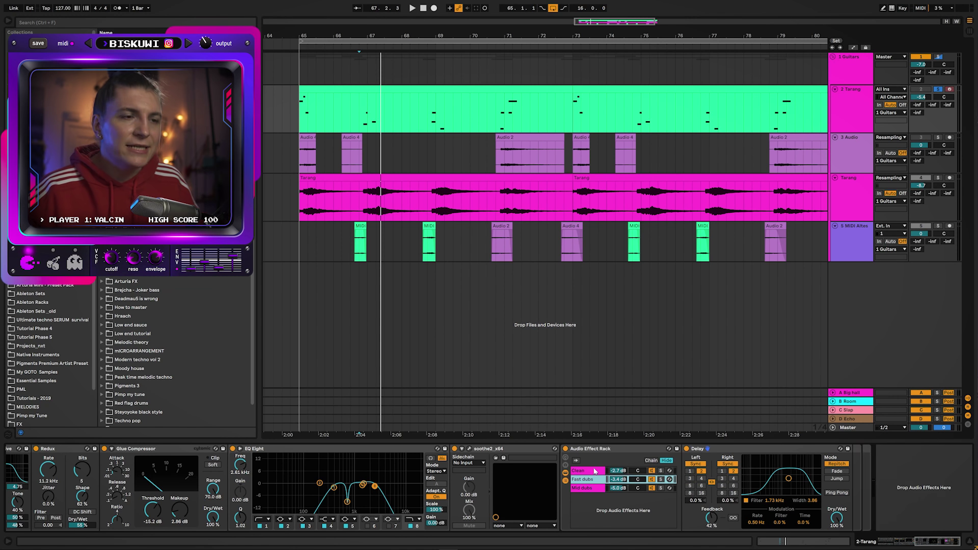
{"action": "left_click", "coordinate": [594, 471]}
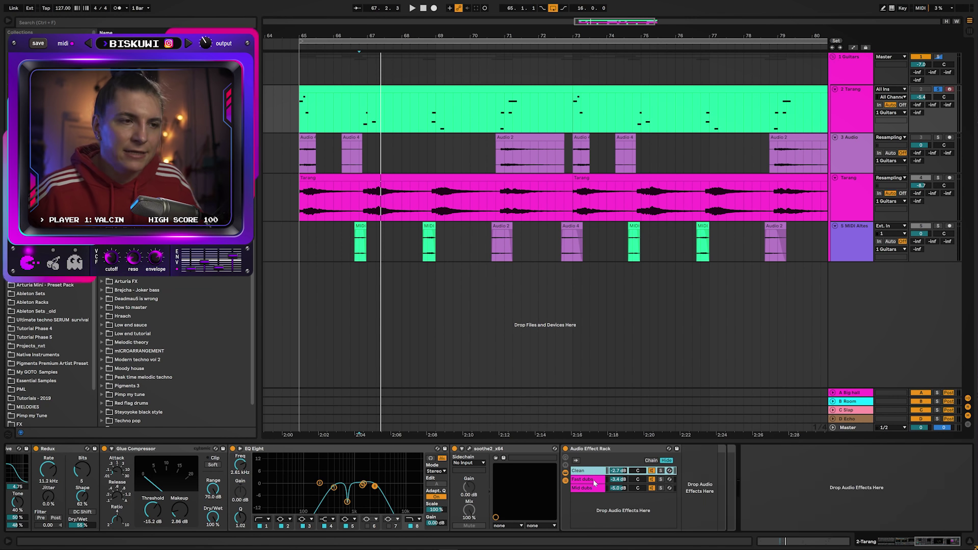
{"action": "left_click", "coordinate": [594, 480]}
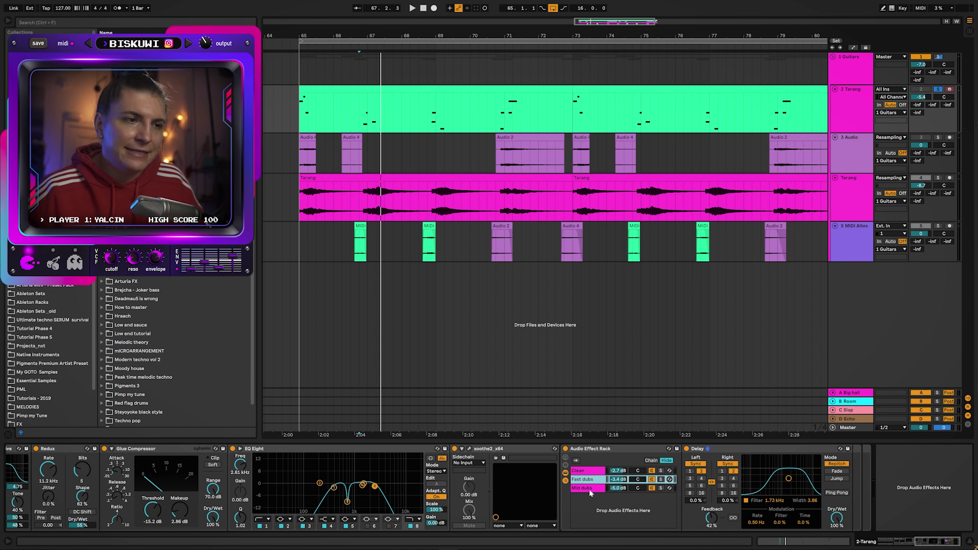
{"action": "left_click", "coordinate": [586, 488]}
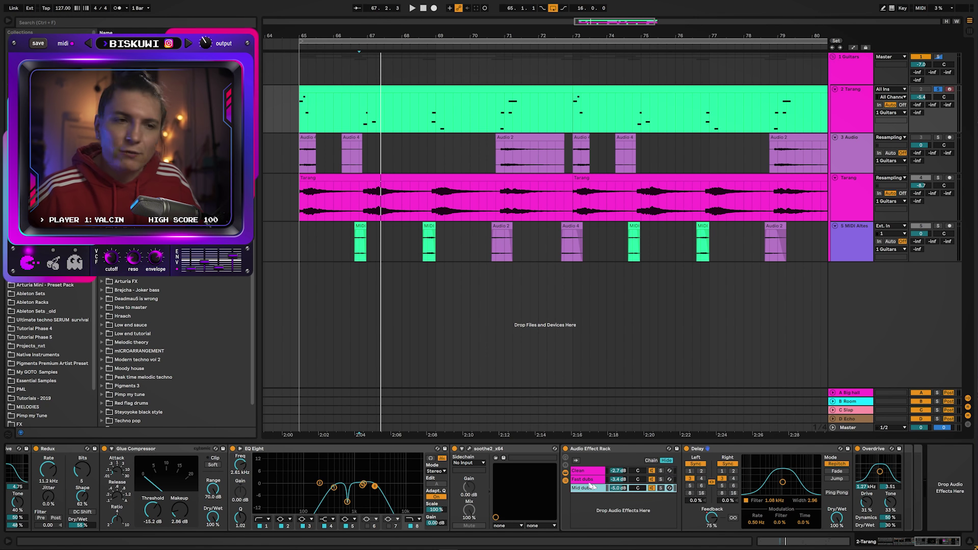
Step: Solo the Fast dubs chain and play it, switch the solo to Mid dubs, and stop playback
{"action": "left_click", "coordinate": [661, 480]}
{"action": "key", "text": "space"}
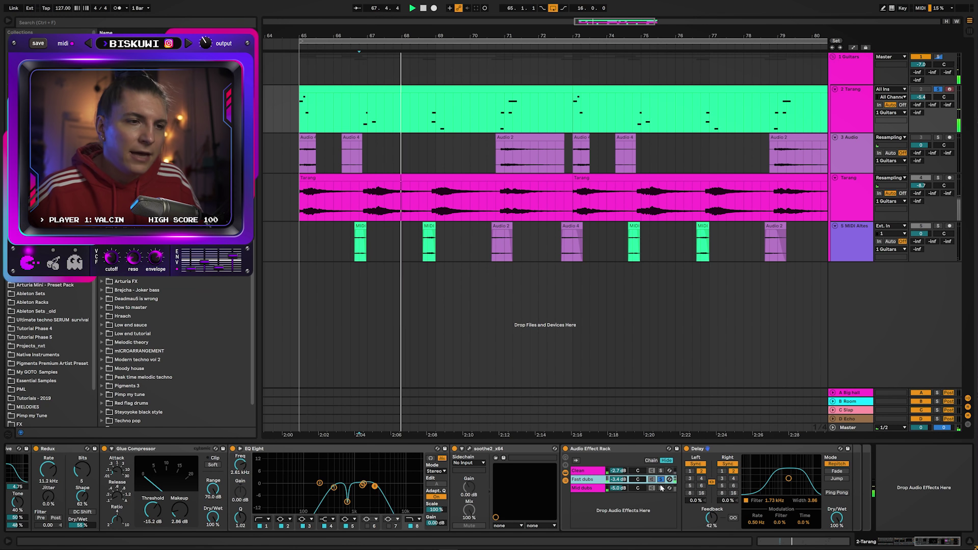
{"action": "left_click", "coordinate": [661, 488]}
{"action": "key", "text": "space"}
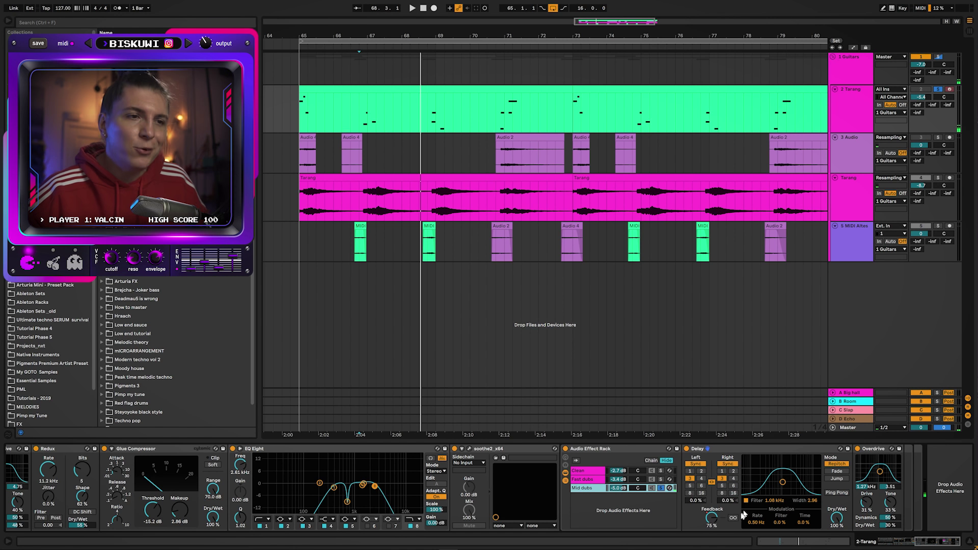
Step: Display the arrangement automation of the Mid dubs Delay's Feedback and audition the melody with it
{"action": "left_click", "coordinate": [712, 518]}
{"action": "key", "text": "a"}
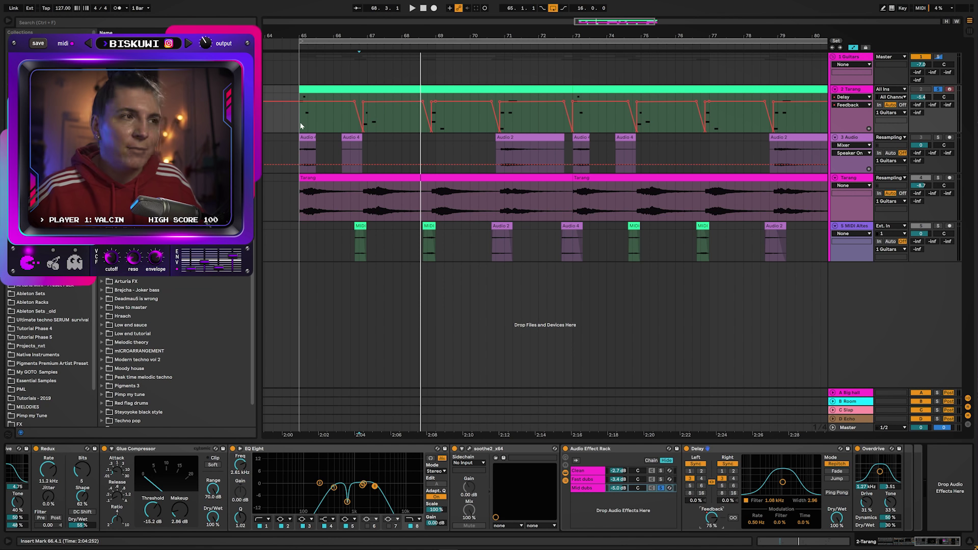
{"action": "key", "text": "space"}
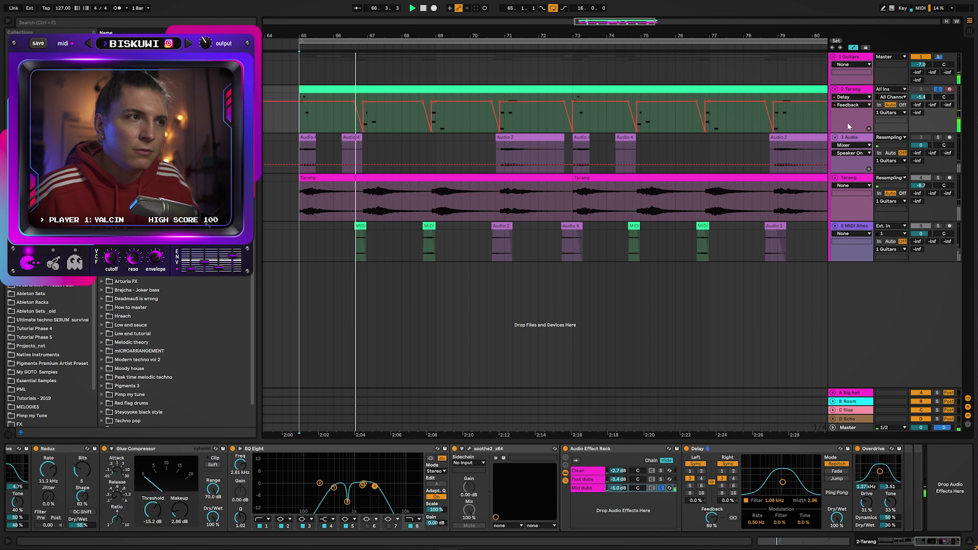
{"action": "key", "text": "space"}
Step: Audition the Tarang audio layer in solo, then remove its solo and play the guitar layers together from bar 65
{"action": "left_click", "coordinate": [870, 92]}
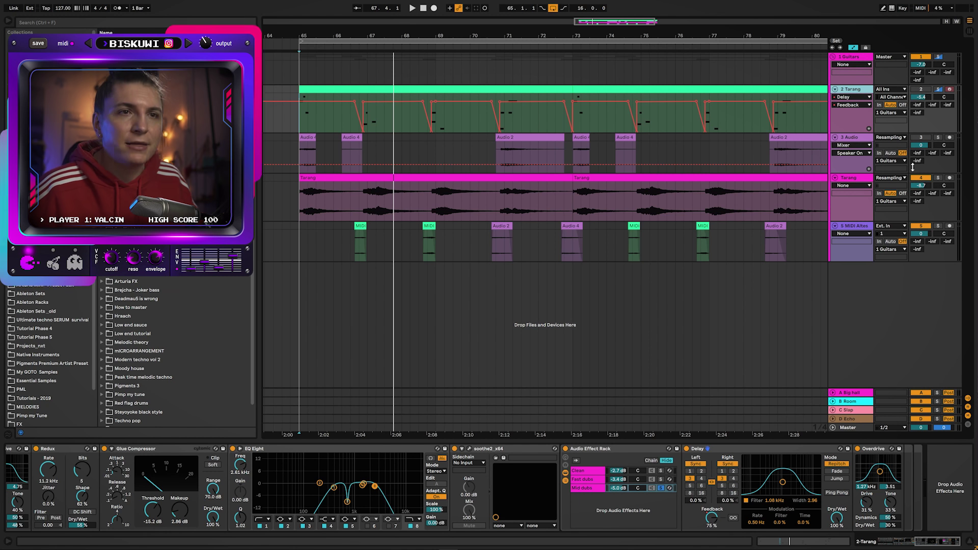
{"action": "left_click", "coordinate": [859, 182]}
{"action": "key", "text": "space"}
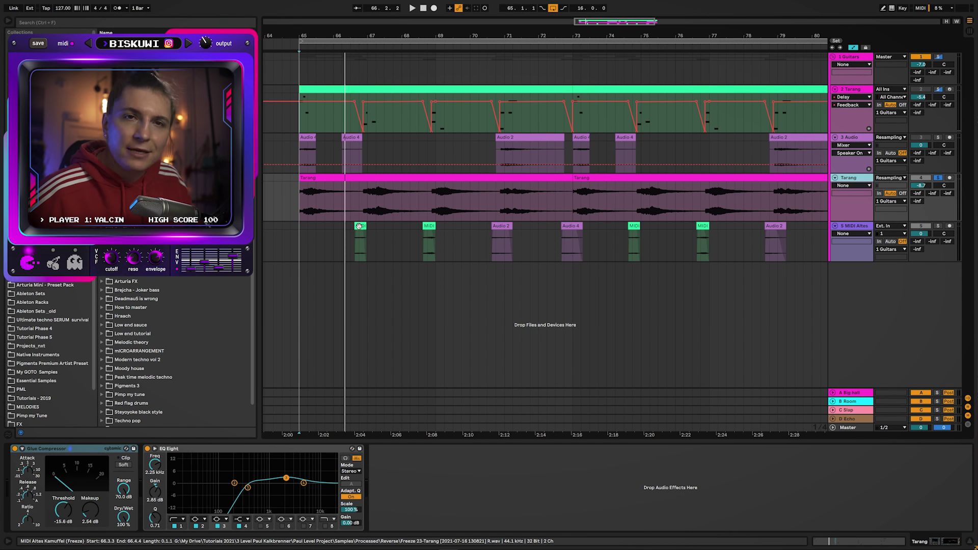
{"action": "left_click", "coordinate": [307, 211]}
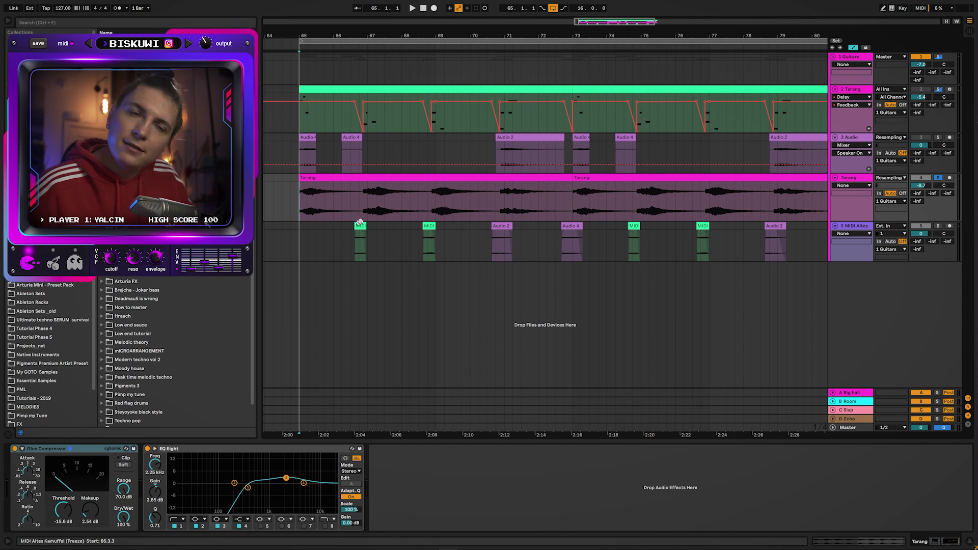
{"action": "left_click", "coordinate": [939, 179]}
{"action": "key", "text": "space"}
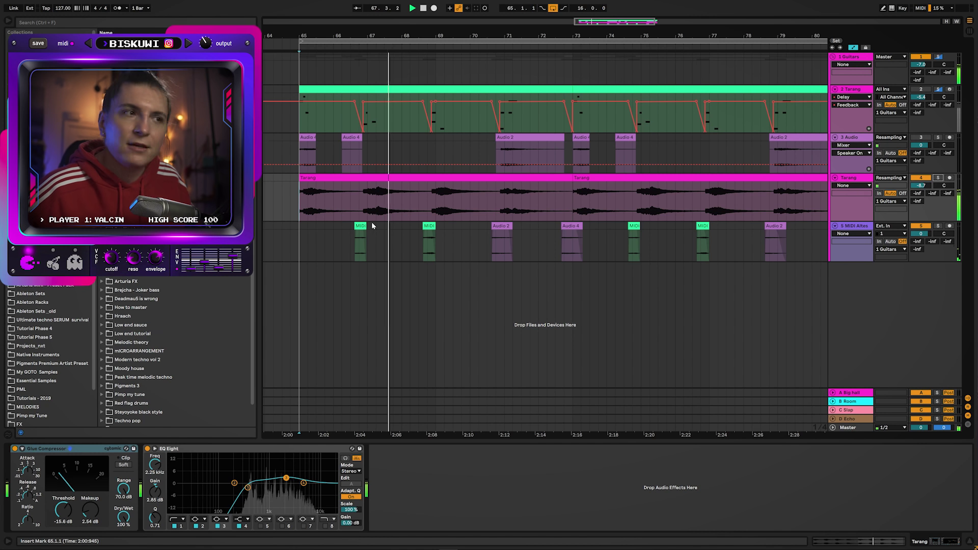
Step: Show the Utility Balance automation and device chain of the MIDI Altes track during playback
{"action": "left_click", "coordinate": [856, 238]}
{"action": "left_click", "coordinate": [856, 269]}
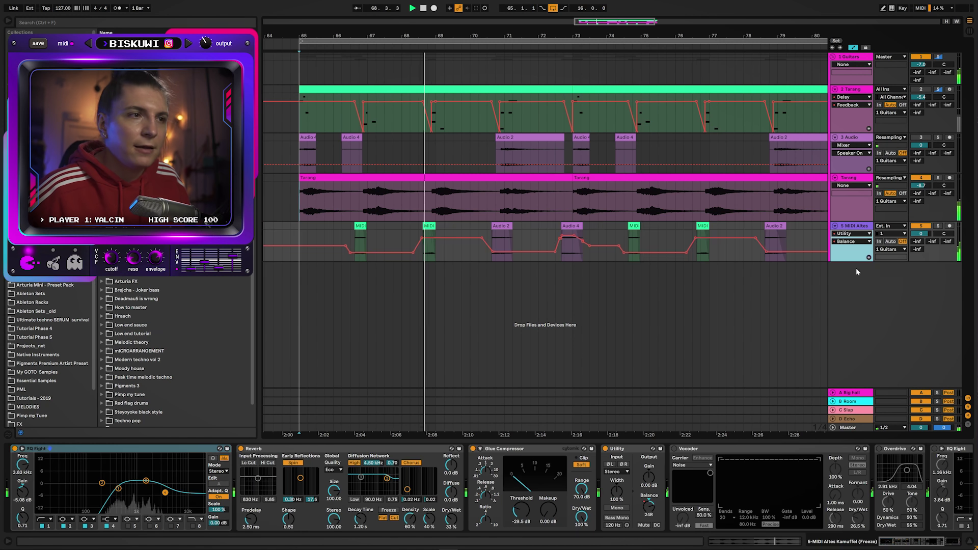
{"action": "left_click_drag", "start_coordinate": [415, 249], "coordinate": [430, 241]}
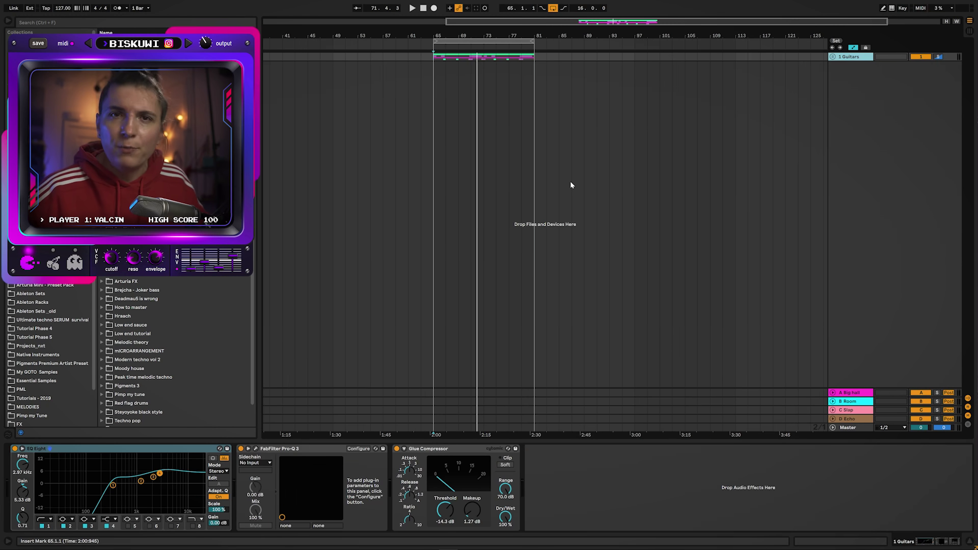
Step: Close the Satin window on the Kick track and compare the kick with its Audio Effect Rack off and on
{"action": "scroll", "coordinate": [143, 352], "scroll_direction": "up", "scroll_amount": 5}
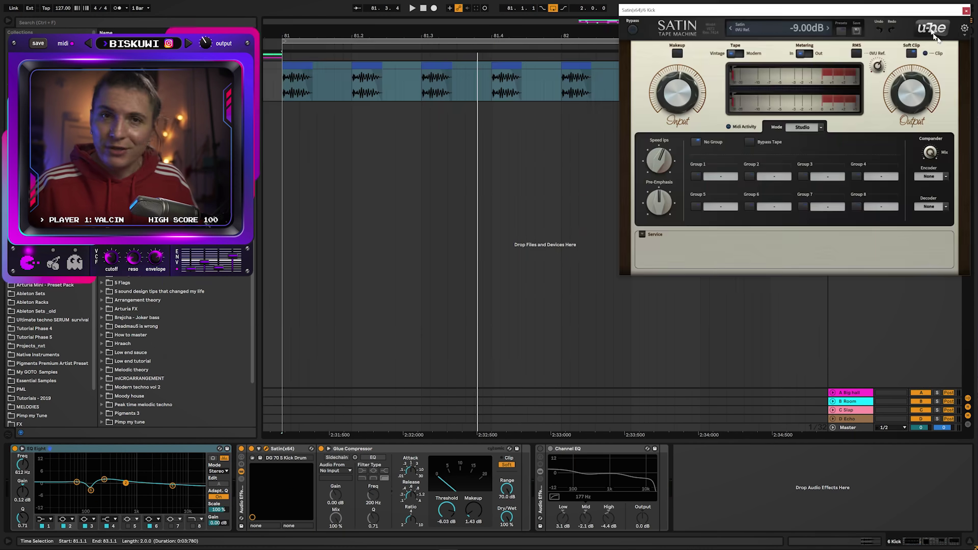
{"action": "left_click", "coordinate": [966, 10]}
{"action": "key", "text": "space"}
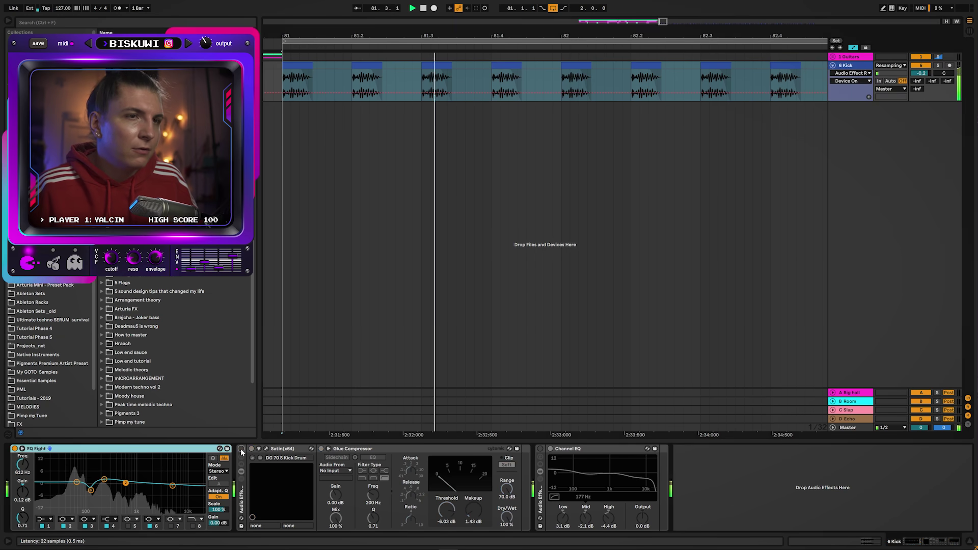
{"action": "left_click", "coordinate": [242, 449]}
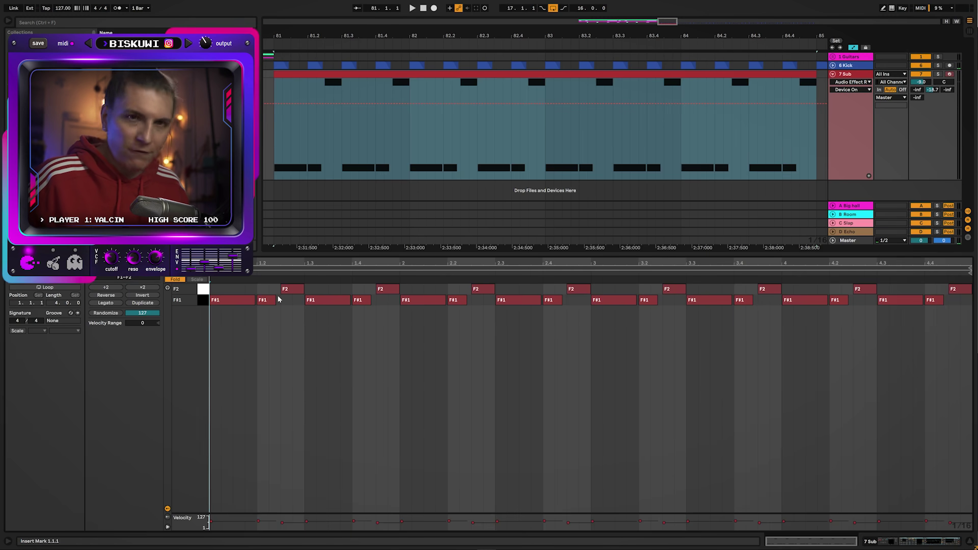
Step: Examine the Sub clip's notes and its MIDI Ctrl Pitch Bend envelope, then return to the track's devices
{"action": "left_click", "coordinate": [393, 148]}
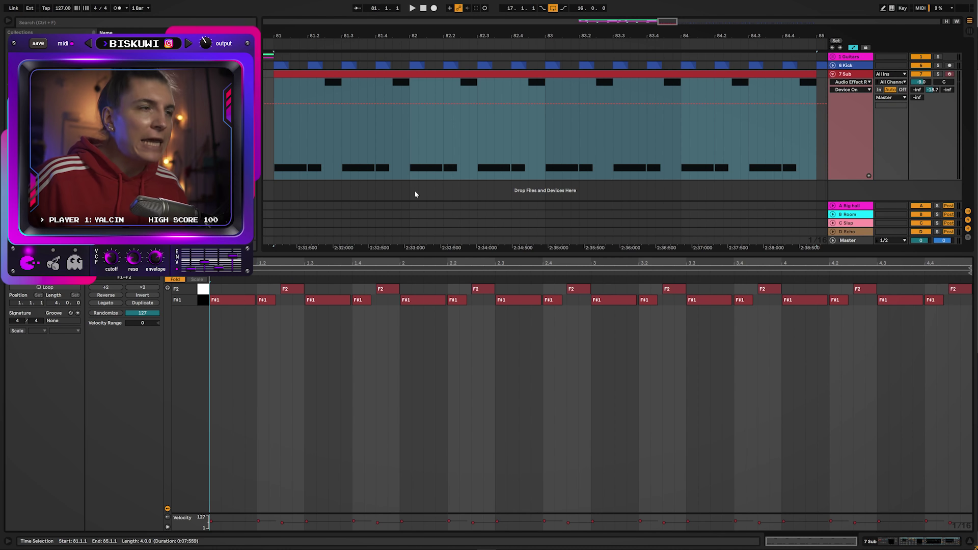
{"action": "key", "text": "shift+Tab"}
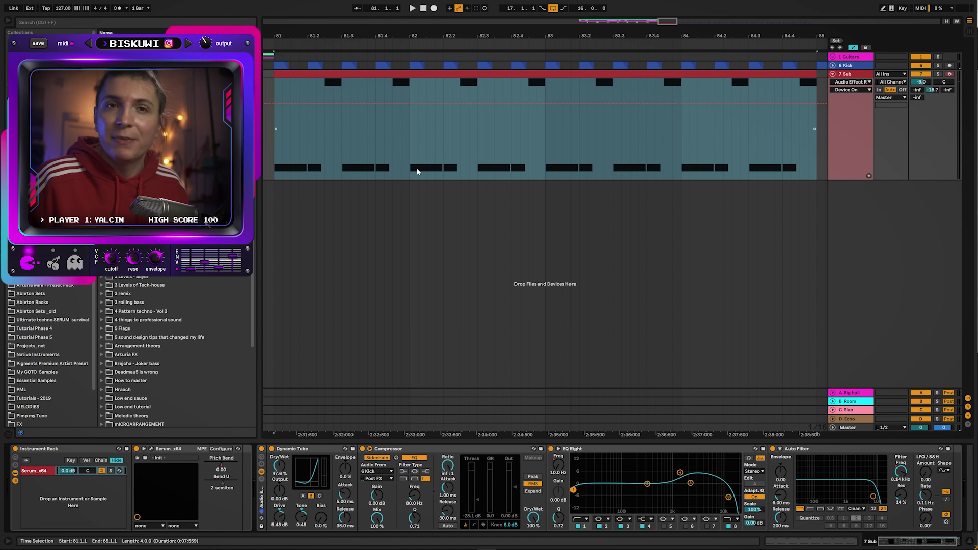
{"action": "double_click", "coordinate": [390, 73]}
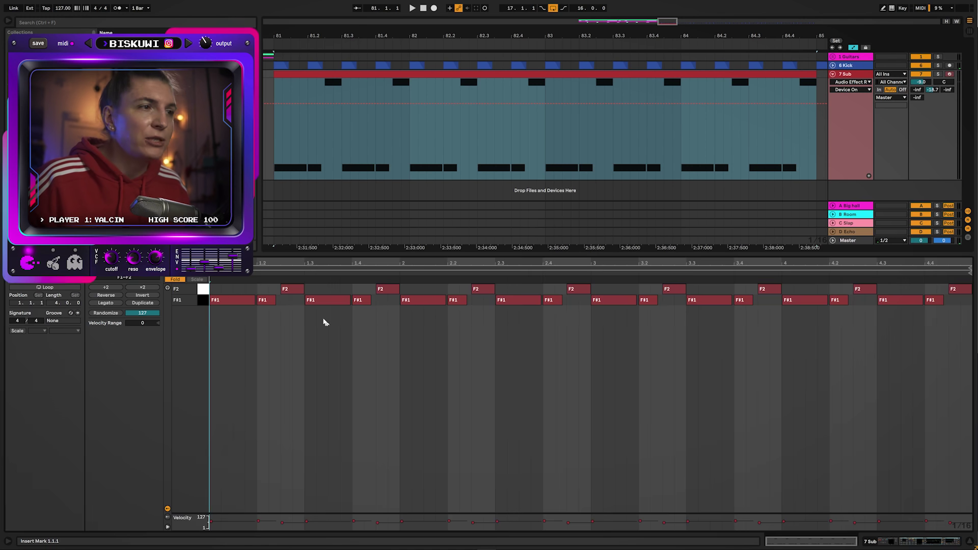
{"action": "left_click", "coordinate": [124, 265]}
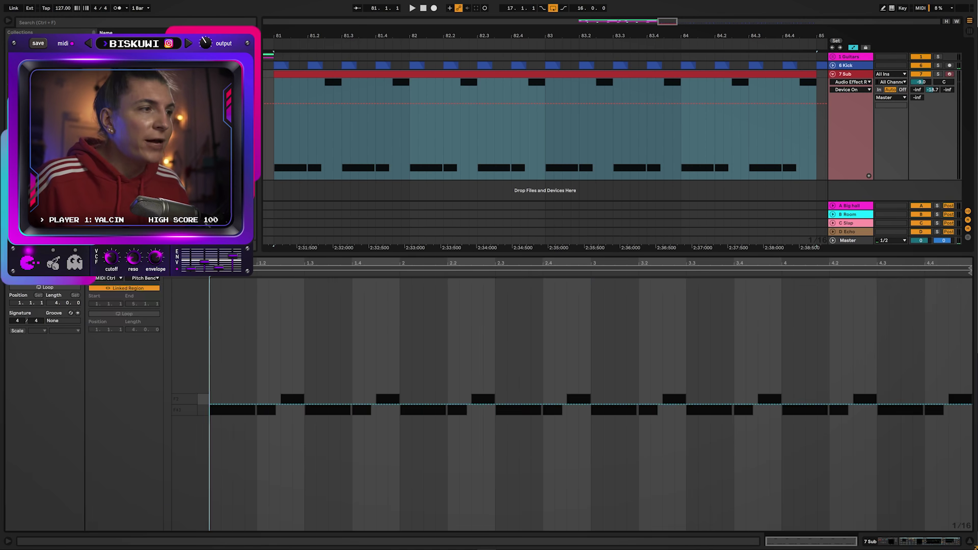
{"action": "left_click", "coordinate": [115, 279]}
{"action": "left_click", "coordinate": [123, 287]}
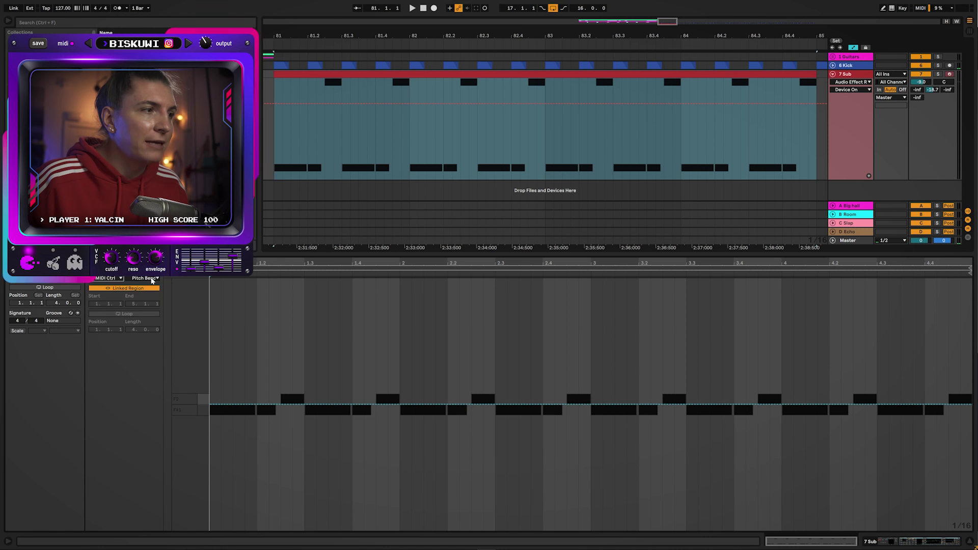
{"action": "key", "text": "shift+Tab"}
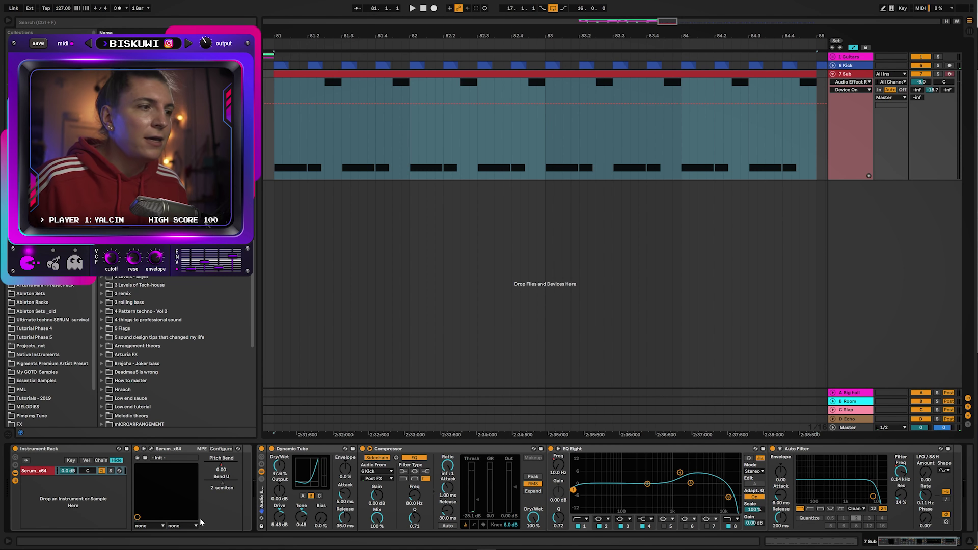
Step: Display Serum's Pitch Bend automation on the Sub track and inspect the first bend curve up close
{"action": "left_click", "coordinate": [223, 468]}
{"action": "key", "text": "plus"}
{"action": "key", "text": "plus"}
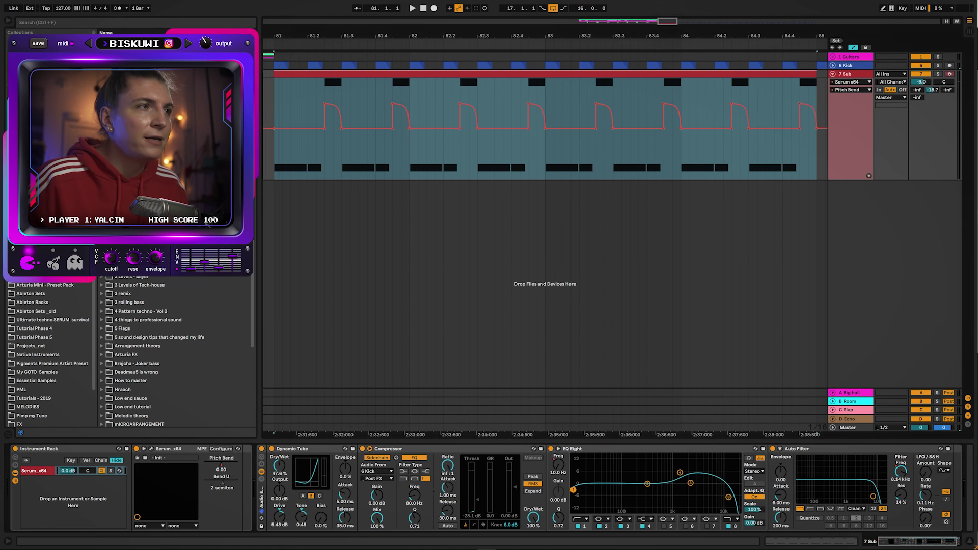
{"action": "left_click_drag", "start_coordinate": [289, 36], "coordinate": [333, 36]}
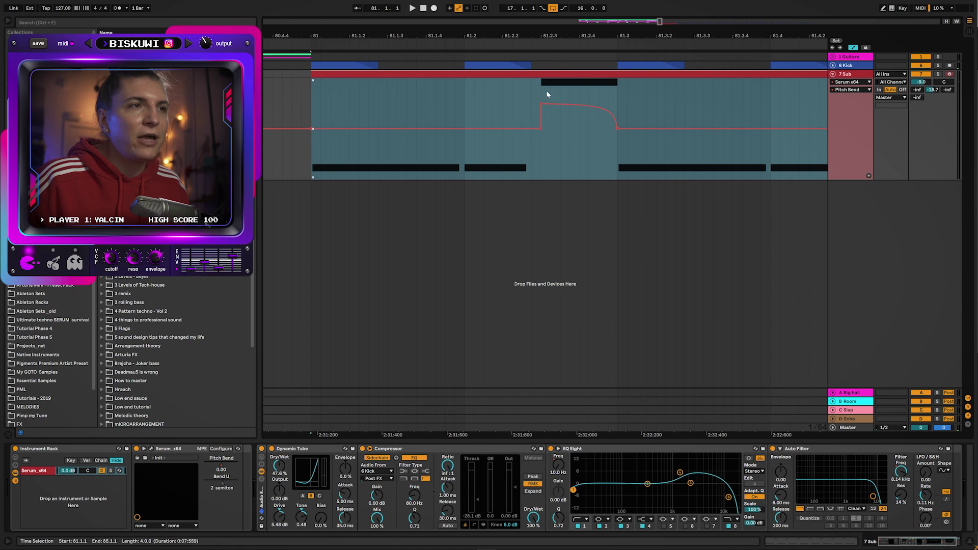
{"action": "mouse_move", "coordinate": [542, 107]}
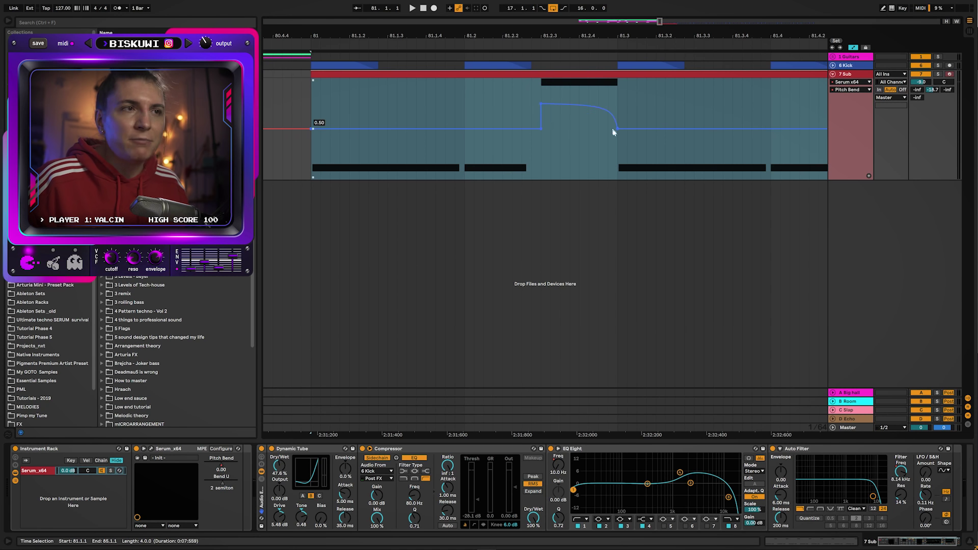
Step: Solo the Sub track and play the bass line with its pitch bends
{"action": "left_click", "coordinate": [938, 75]}
{"action": "key", "text": "space"}
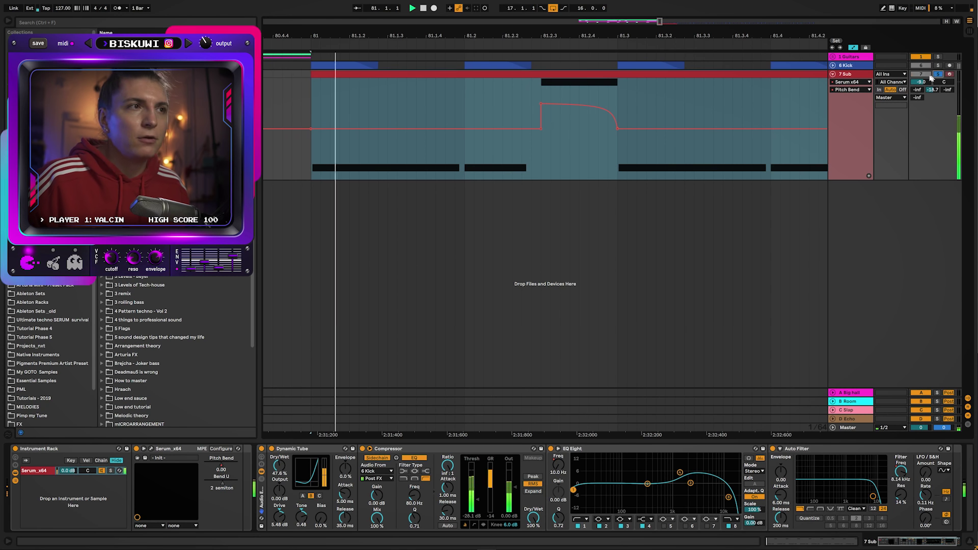
{"action": "left_click_drag", "start_coordinate": [661, 29], "coordinate": [463, 13]}
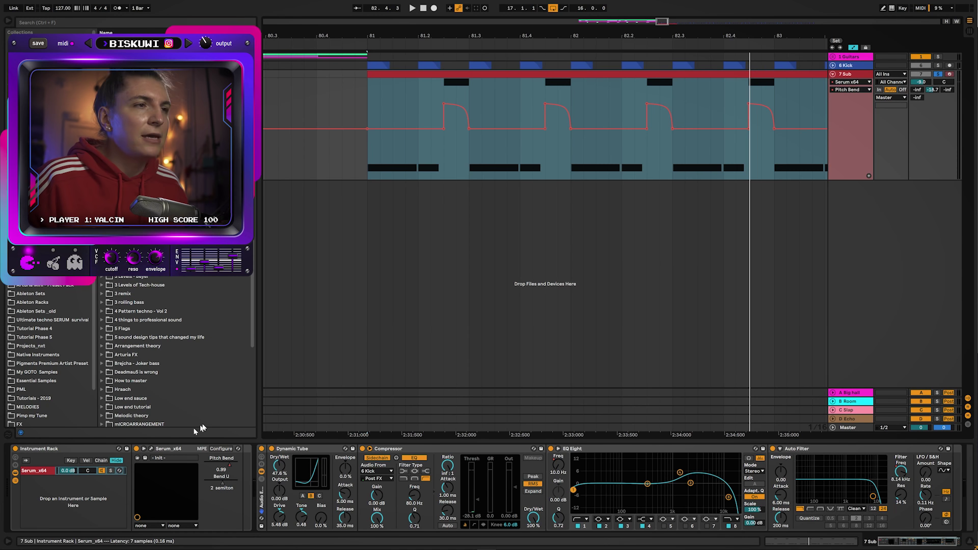
Step: Open Serum on the Sub track and switch off the Distortion in its FX section
{"action": "left_click", "coordinate": [152, 449]}
{"action": "left_click_drag", "start_coordinate": [518, 49], "coordinate": [875, 7]}
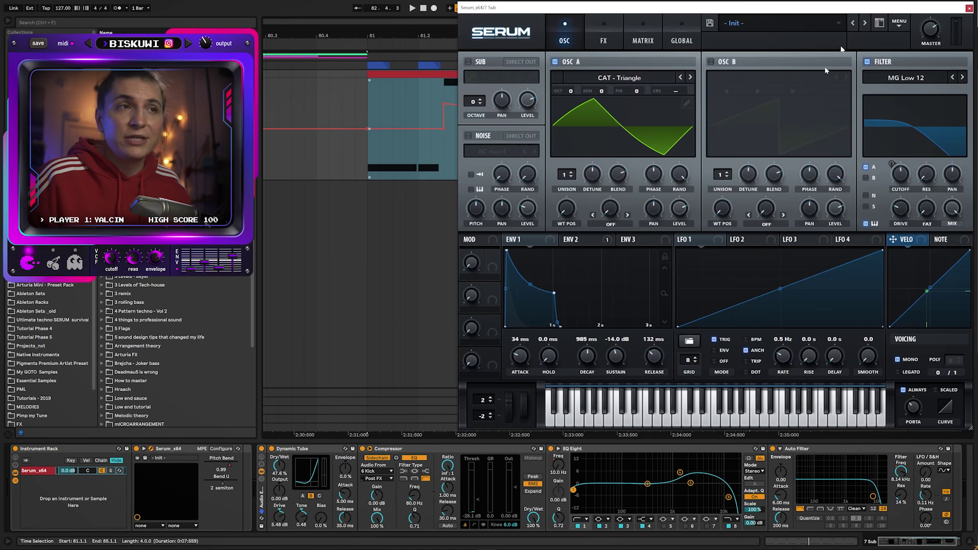
{"action": "left_click", "coordinate": [604, 36]}
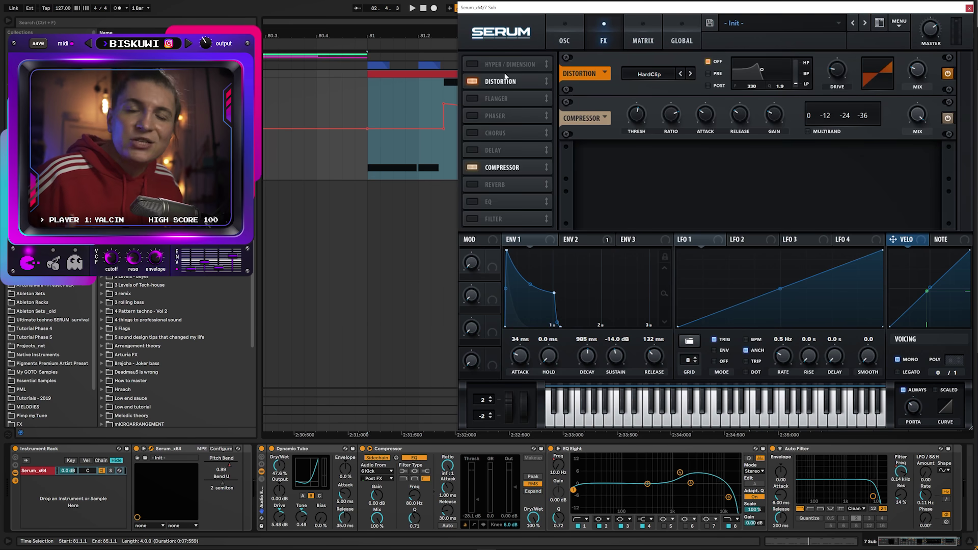
{"action": "left_click", "coordinate": [473, 82]}
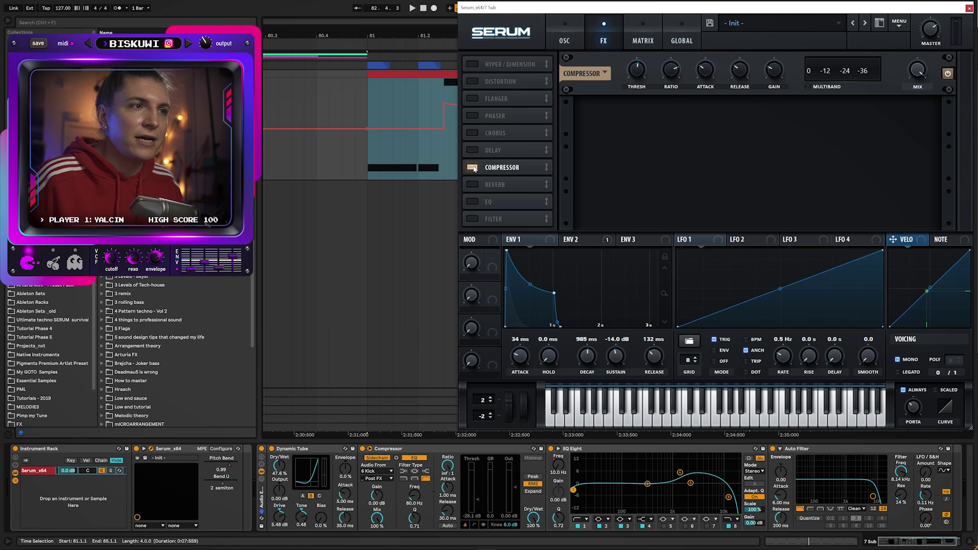
Step: Move Serum's Compressor directly after Distortion, switch it off, and play the Sub with its audio effect rack bypassed
{"action": "left_click_drag", "start_coordinate": [474, 170], "coordinate": [474, 101]}
{"action": "left_click", "coordinate": [473, 98]}
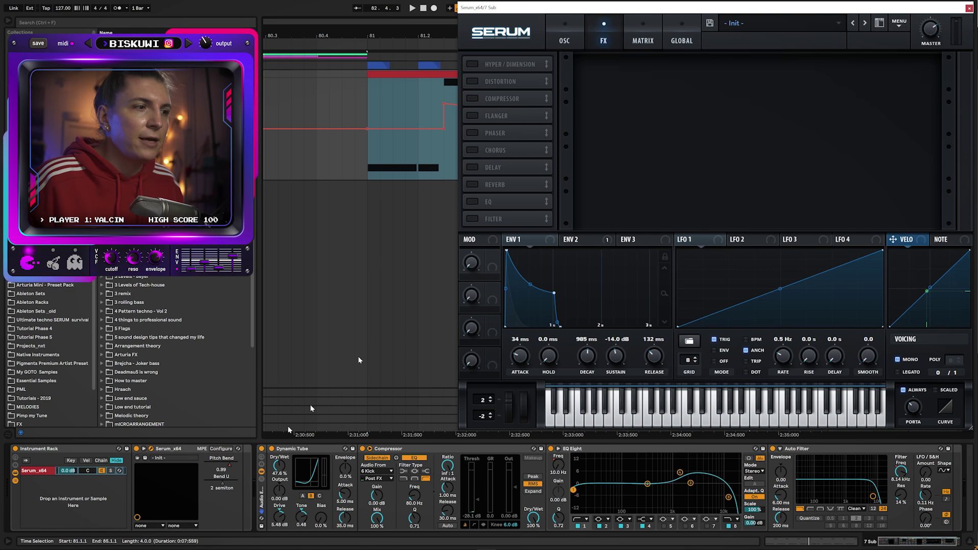
{"action": "left_click", "coordinate": [261, 450]}
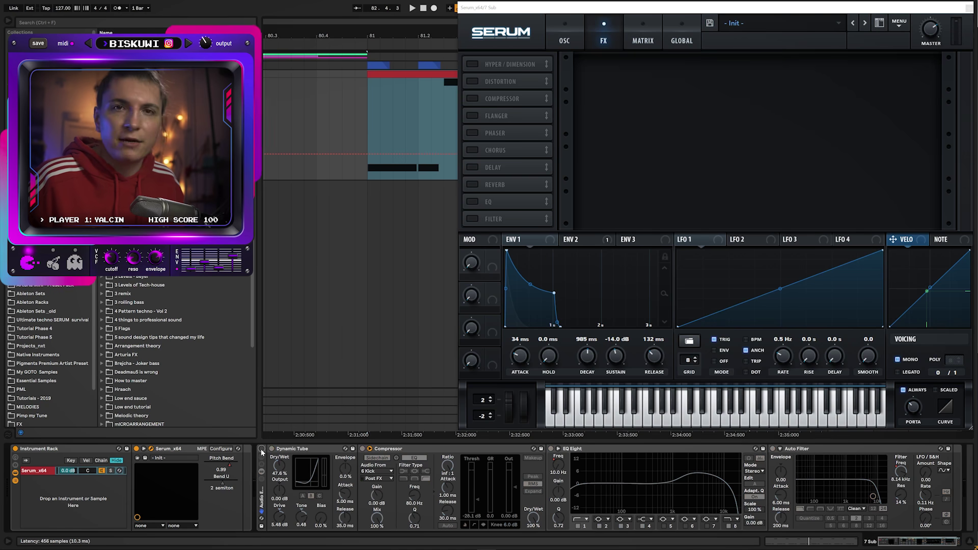
{"action": "key", "text": "space"}
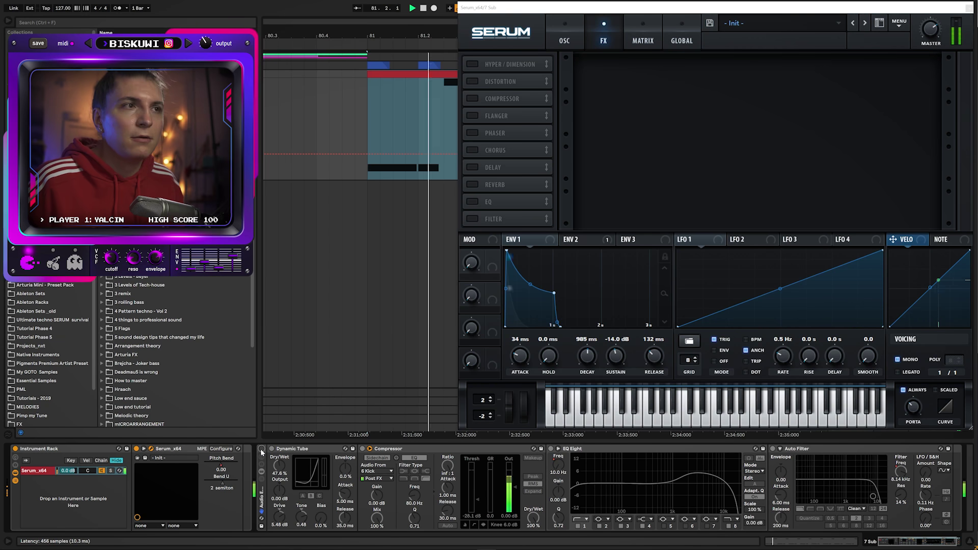
Step: Re-enable the Sub's effect rack and Serum's Distortion and Compressor, play the line, and close Serum
{"action": "left_click", "coordinate": [262, 449]}
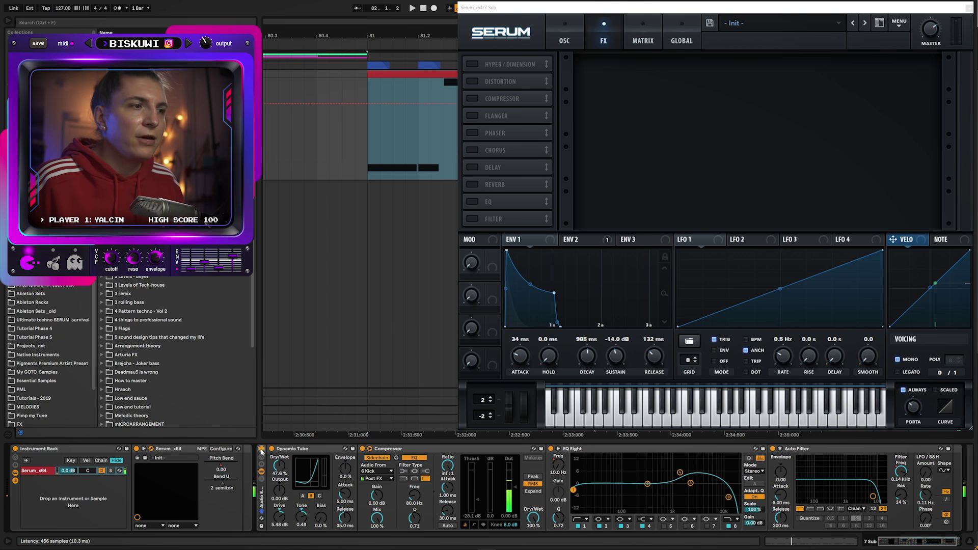
{"action": "left_click", "coordinate": [471, 81]}
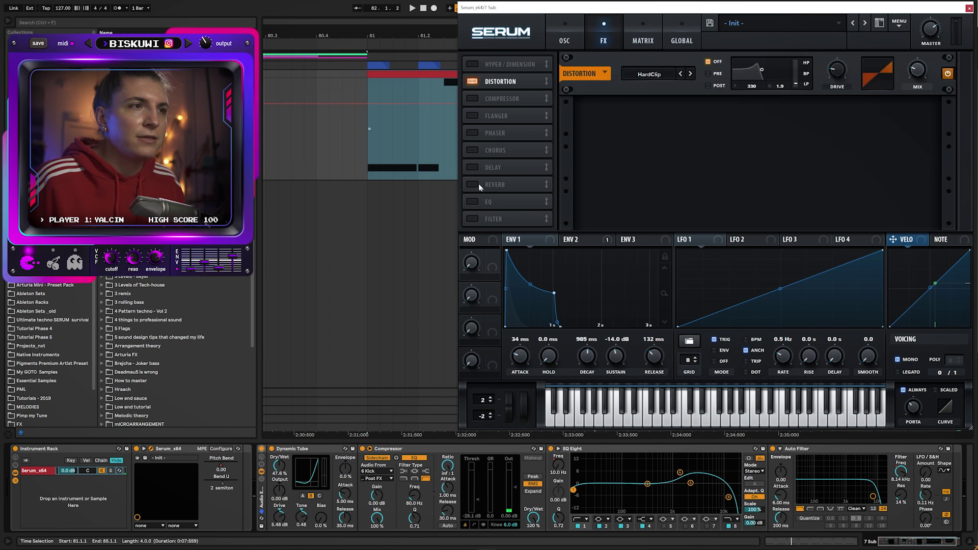
{"action": "left_click", "coordinate": [472, 98]}
{"action": "key", "text": "space"}
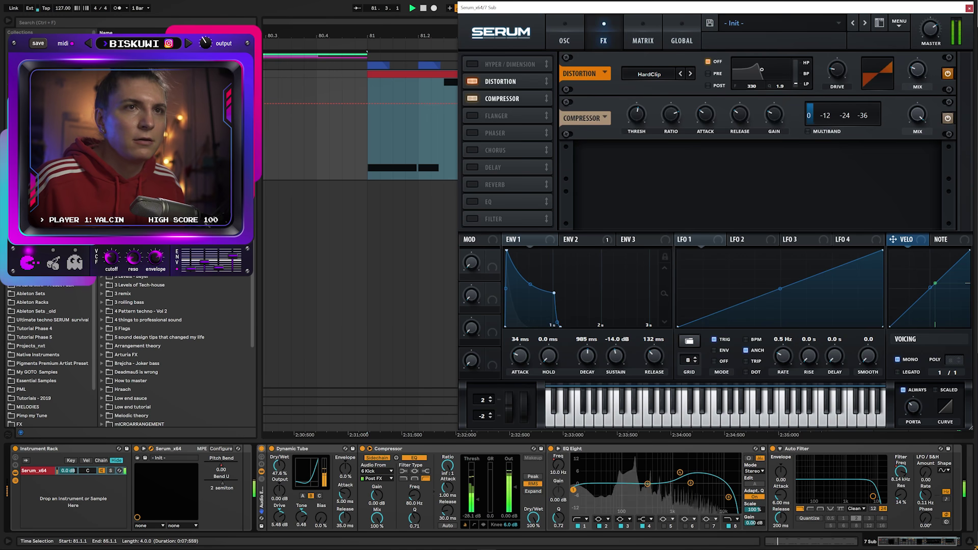
{"action": "left_click", "coordinate": [970, 9]}
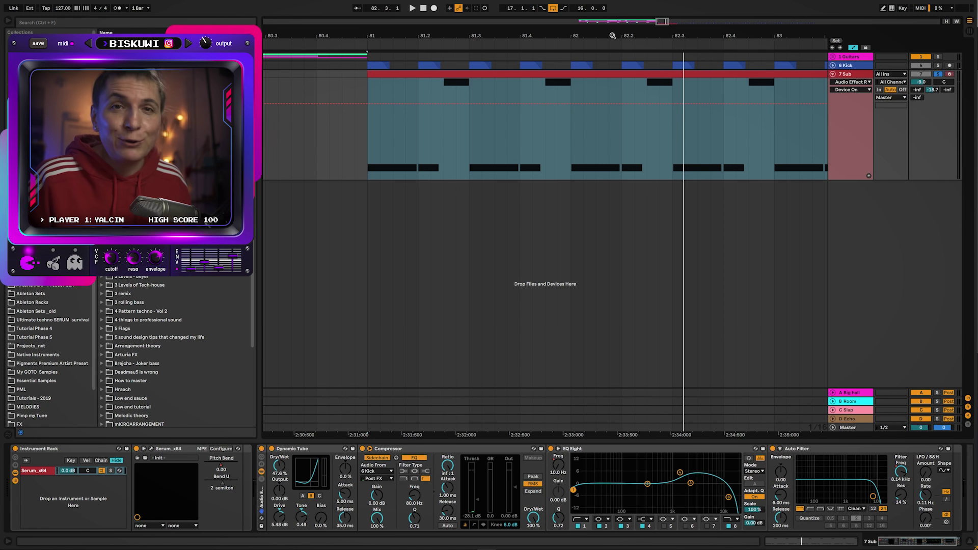
Step: Play the first Sub line through its full effects chain, examine the chain, and fold the track
{"action": "left_click_drag", "start_coordinate": [611, 34], "coordinate": [566, 32]}
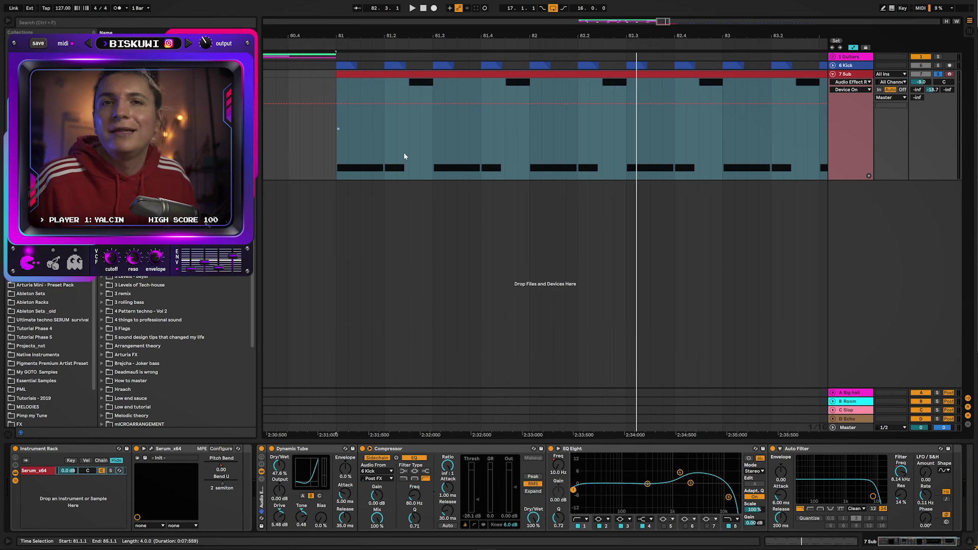
{"action": "key", "text": "space"}
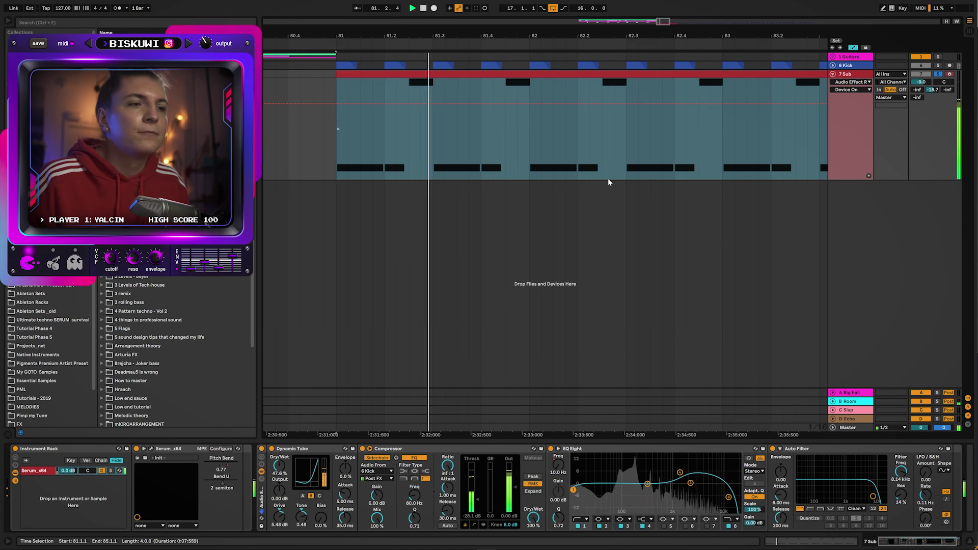
{"action": "left_click_drag", "start_coordinate": [907, 539], "coordinate": [924, 540]}
{"action": "key", "text": "space"}
{"action": "left_click", "coordinate": [846, 75]}
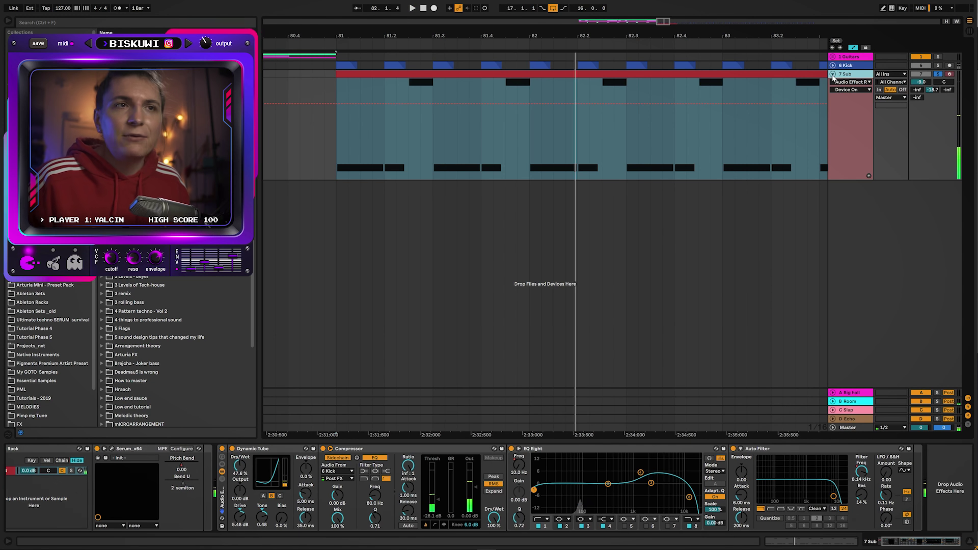
{"action": "left_click", "coordinate": [833, 74]}
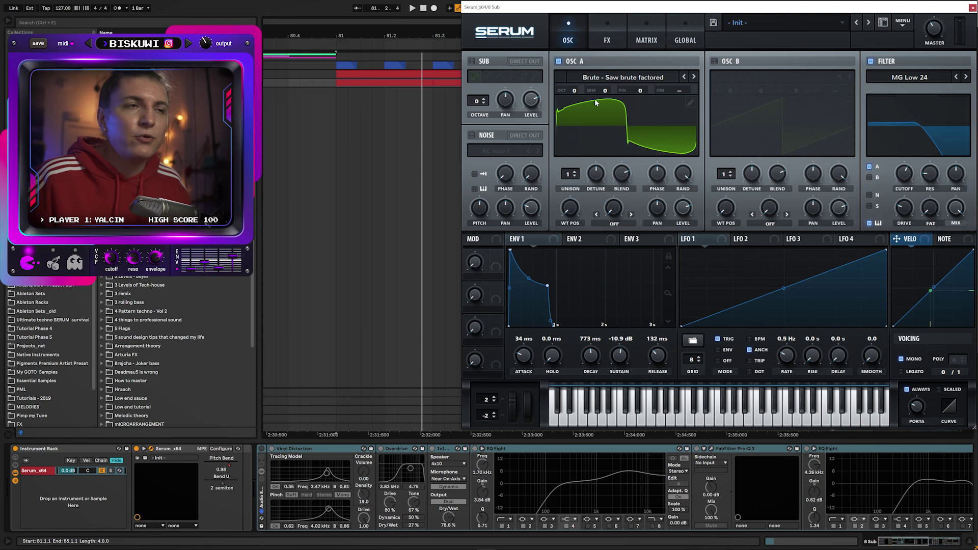
Step: Browse the Mercurial Analog Tones wavetables for Osc A on the second Sub, then display Serum's FX section
{"action": "left_click", "coordinate": [637, 76]}
{"action": "mouse_move", "coordinate": [652, 107]}
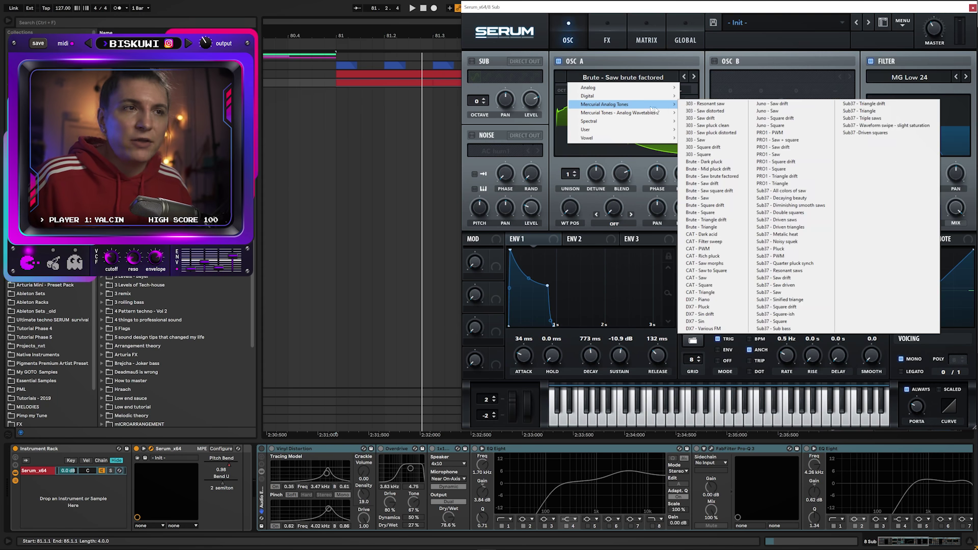
{"action": "left_click", "coordinate": [603, 34]}
{"action": "left_click", "coordinate": [603, 33]}
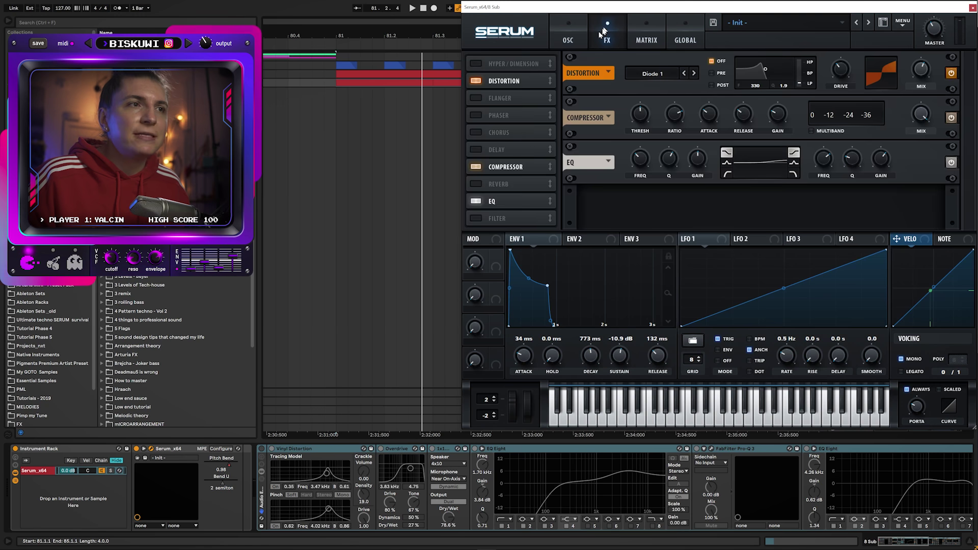
Step: Compare the second Sub with Serum's Distortion off and on during playback, then close Serum
{"action": "left_click", "coordinate": [477, 81]}
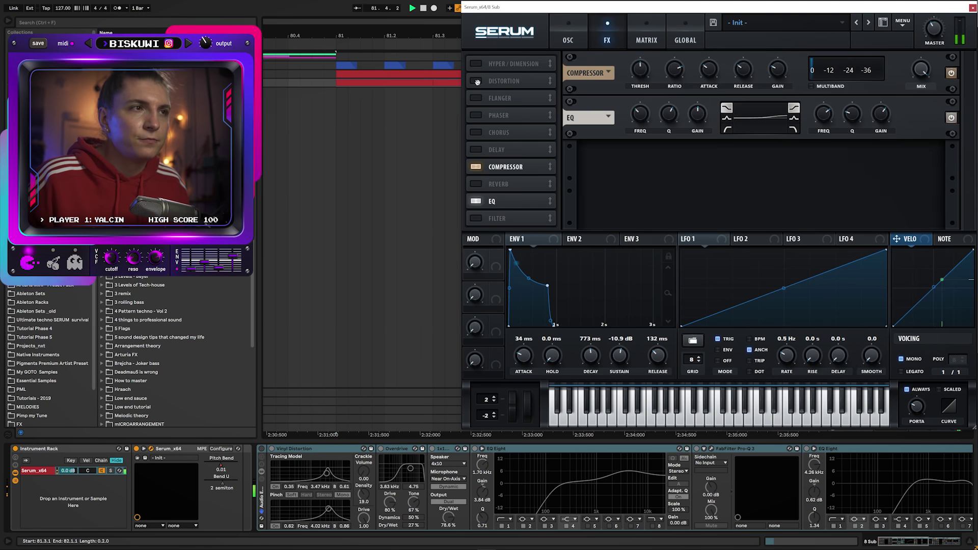
{"action": "left_click", "coordinate": [477, 81]}
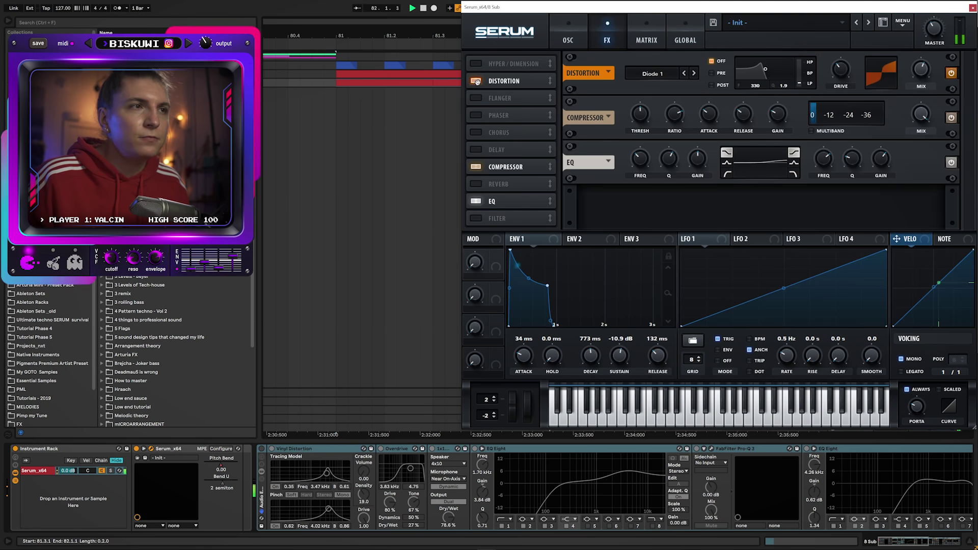
{"action": "left_click", "coordinate": [973, 8]}
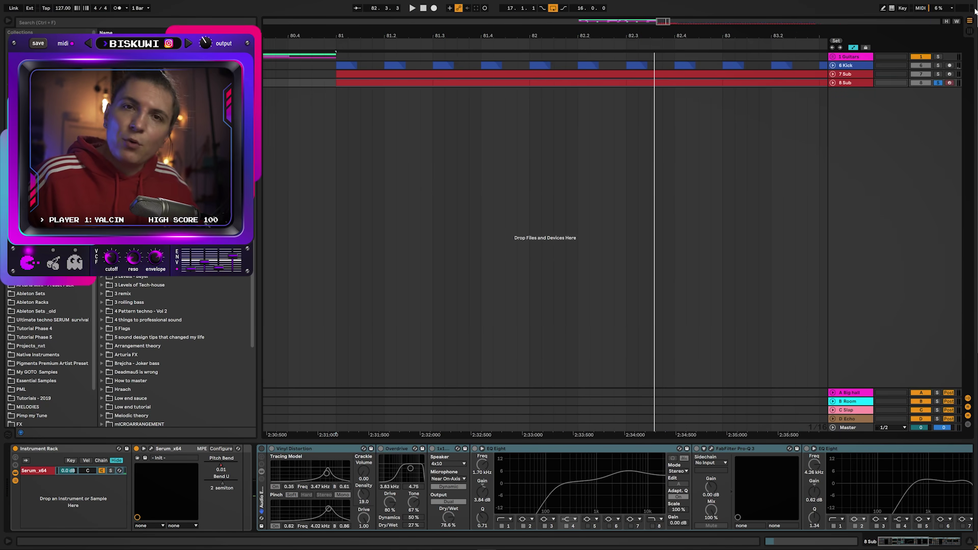
Step: Switch on the second Sub's effect rack and its Vinyl Distortion, and start playback
{"action": "left_click", "coordinate": [262, 449]}
{"action": "left_click", "coordinate": [334, 450]}
{"action": "key", "text": "0"}
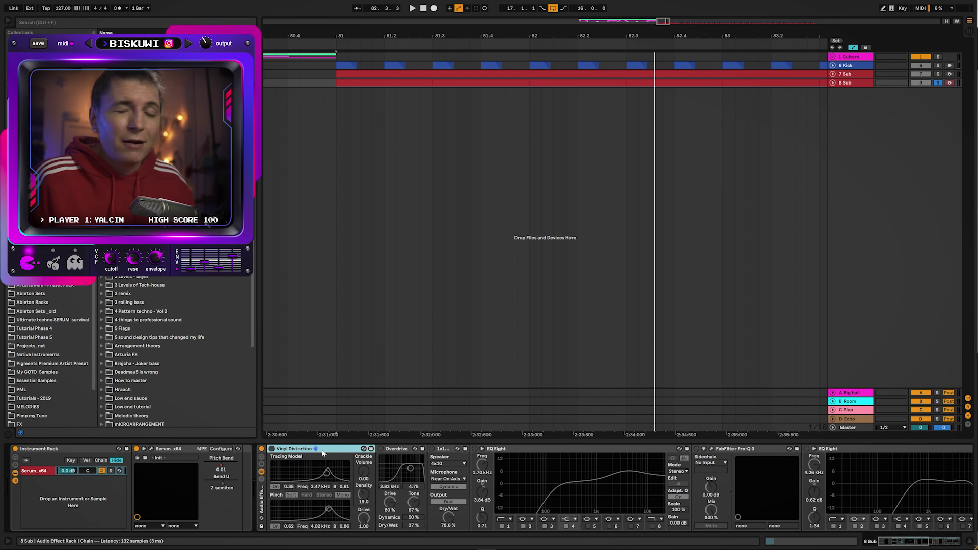
{"action": "left_click", "coordinate": [272, 449]}
{"action": "key", "text": "space"}
Step: Switch on the Overdrive, the cabinet and the first EQ Eight on the second Sub while it plays
{"action": "left_click", "coordinate": [381, 448]}
{"action": "left_click", "coordinate": [433, 449]}
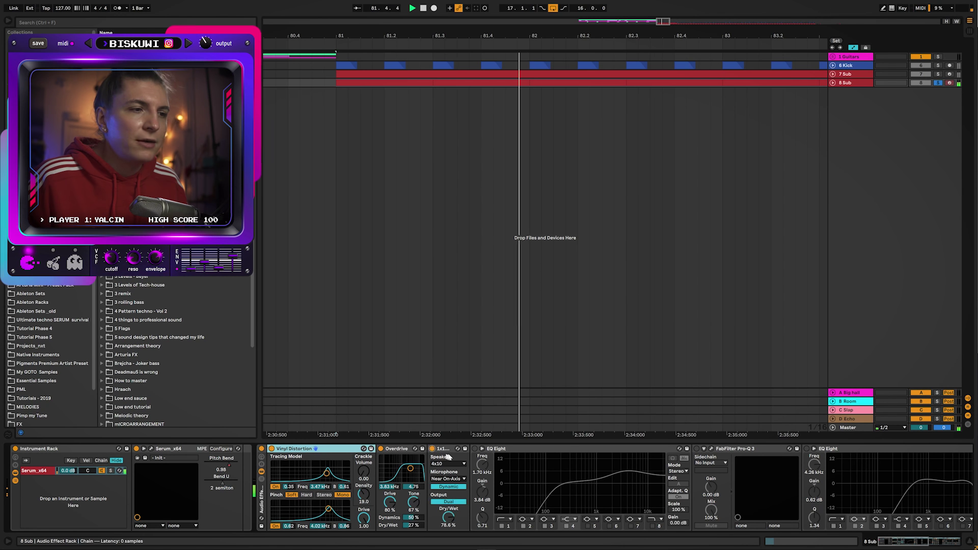
{"action": "left_click", "coordinate": [475, 449]}
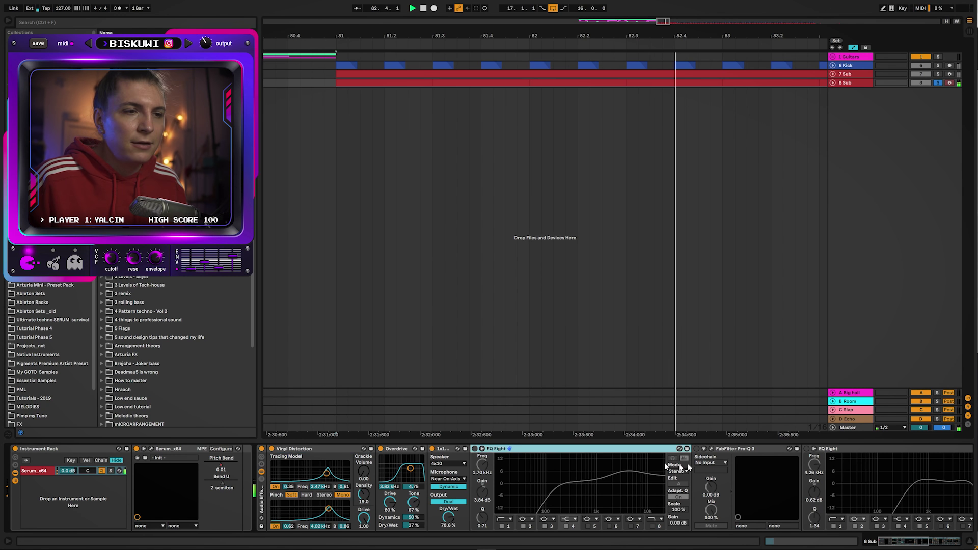
{"action": "left_click", "coordinate": [475, 449]}
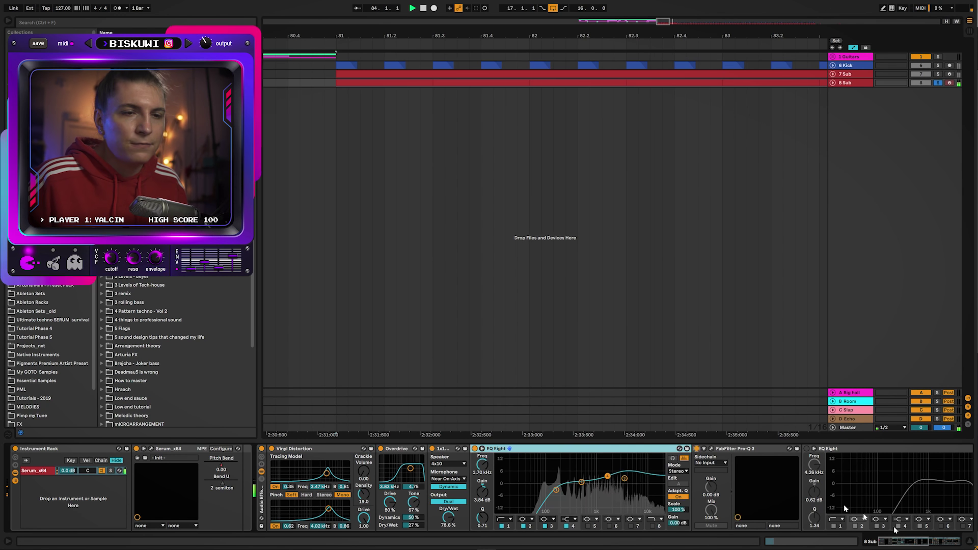
Step: Switch on FabFilter Pro-Q 3, the second EQ Eight, Utility and Reverb on the second Sub
{"action": "left_click", "coordinate": [697, 448]}
{"action": "left_click", "coordinate": [645, 450]}
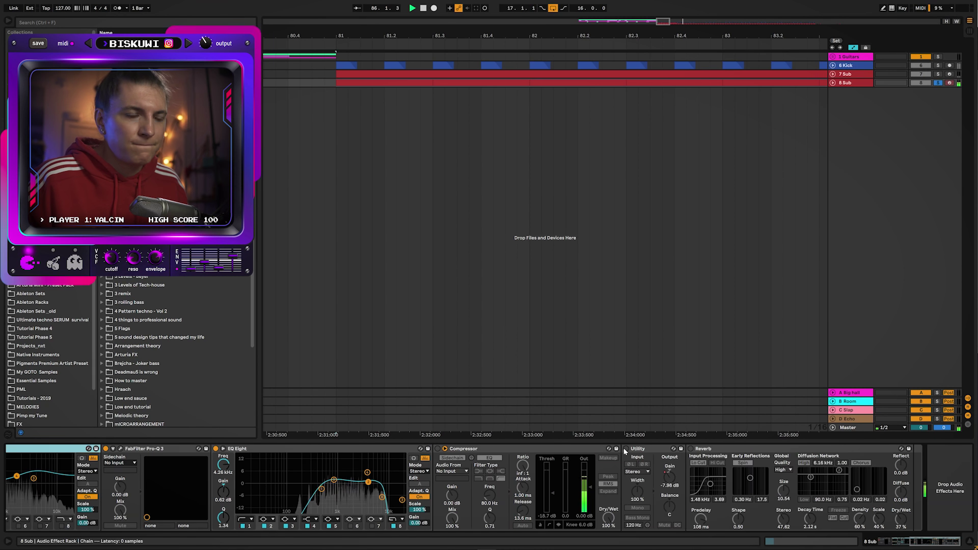
{"action": "left_click", "coordinate": [626, 449]}
{"action": "left_click", "coordinate": [691, 449]}
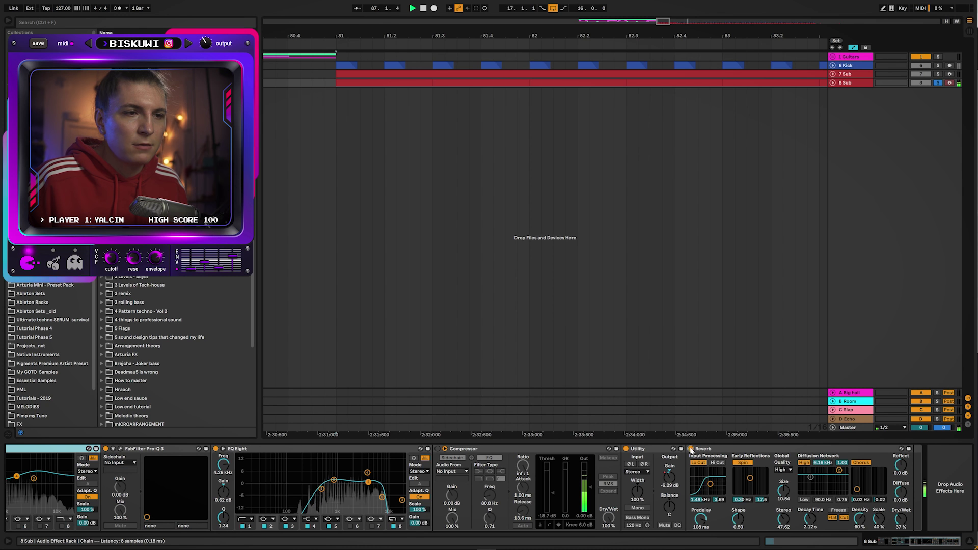
Step: Stop playback and display the Utility Gain automation on the second Sub track
{"action": "mouse_move", "coordinate": [670, 478]}
{"action": "left_mouse_down"}
{"action": "mouse_move", "coordinate": [680, 481]}
{"action": "mouse_move", "coordinate": [670, 481]}
{"action": "left_mouse_up"}
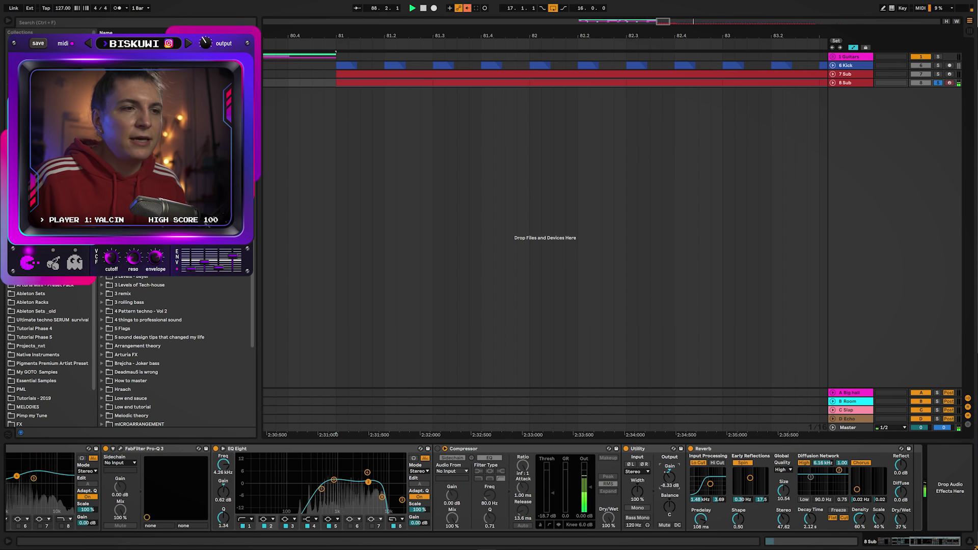
{"action": "left_click", "coordinate": [833, 82]}
{"action": "key", "text": "space"}
{"action": "left_click", "coordinate": [462, 9]}
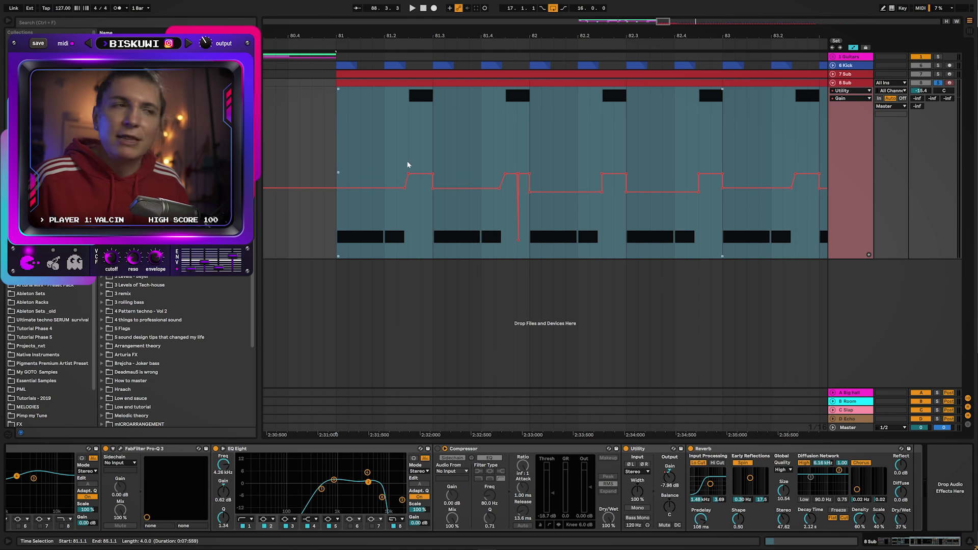
Step: Unsolo the second Sub, switch on its Compressor sidechained to the Kick, play all layers, and fold the track
{"action": "key", "text": "space"}
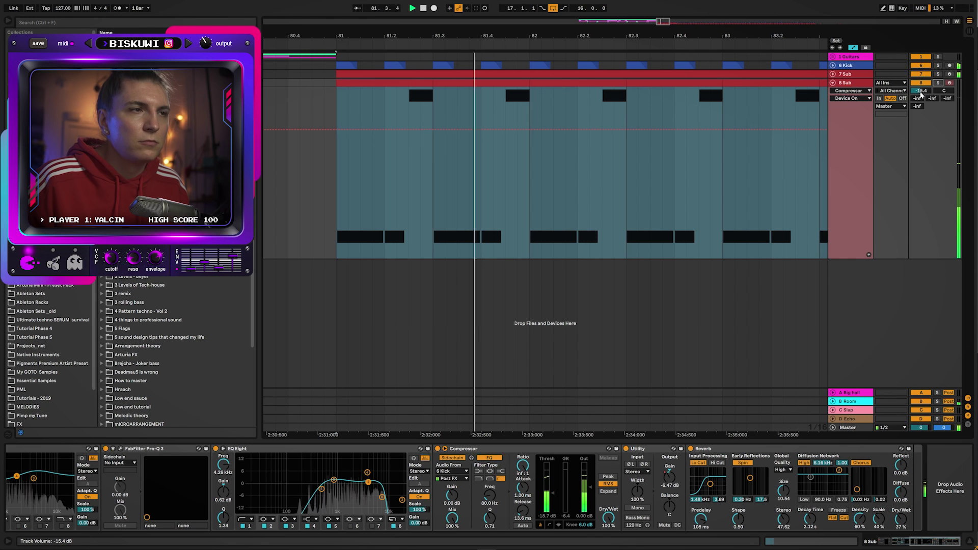
{"action": "left_click", "coordinate": [833, 83]}
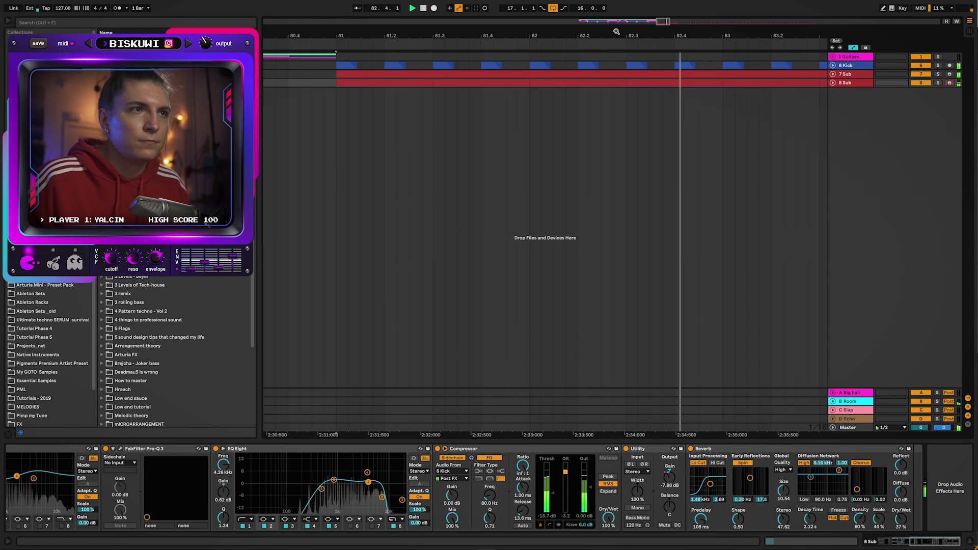
Step: Loop the four bars from bar 81 and play the kick with both Sub layers
{"action": "key", "text": "minus"}
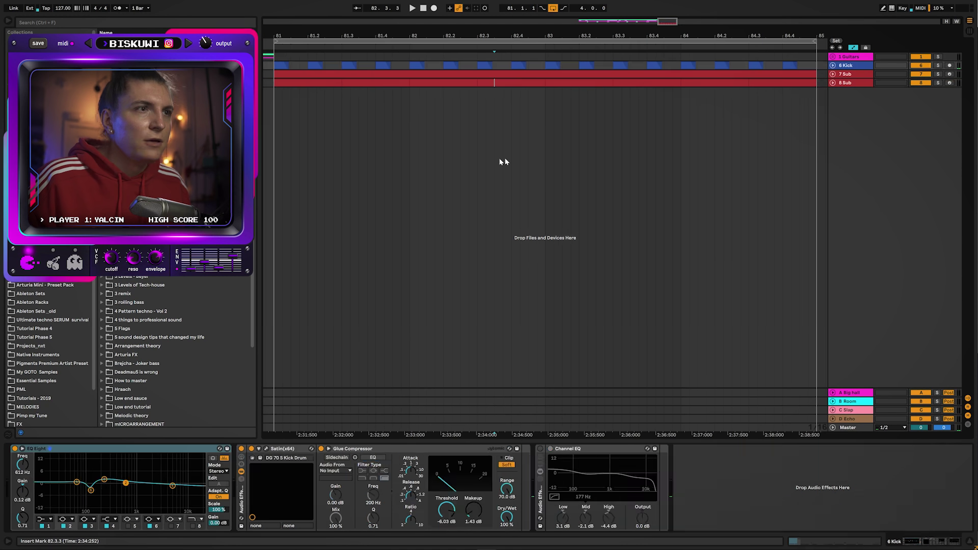
{"action": "key", "text": "Down"}
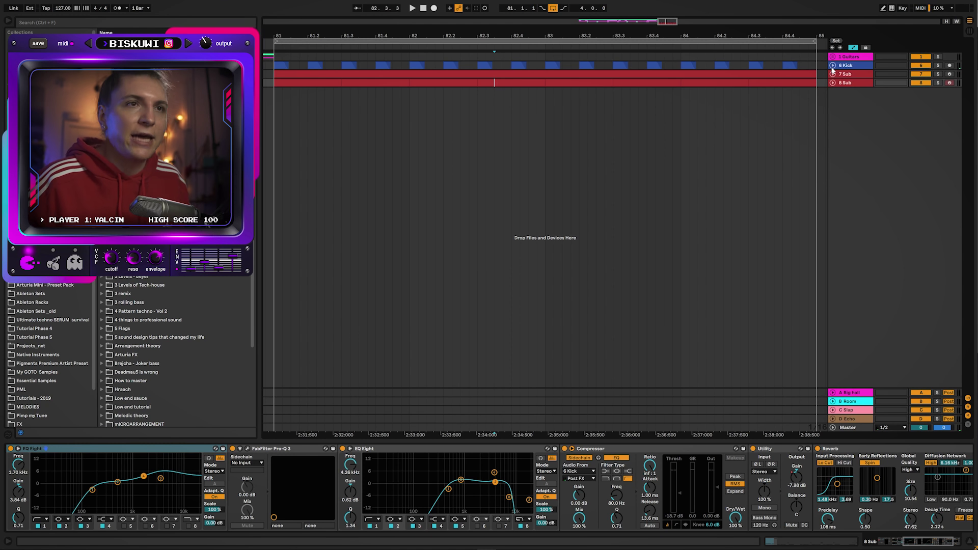
{"action": "key", "text": "space"}
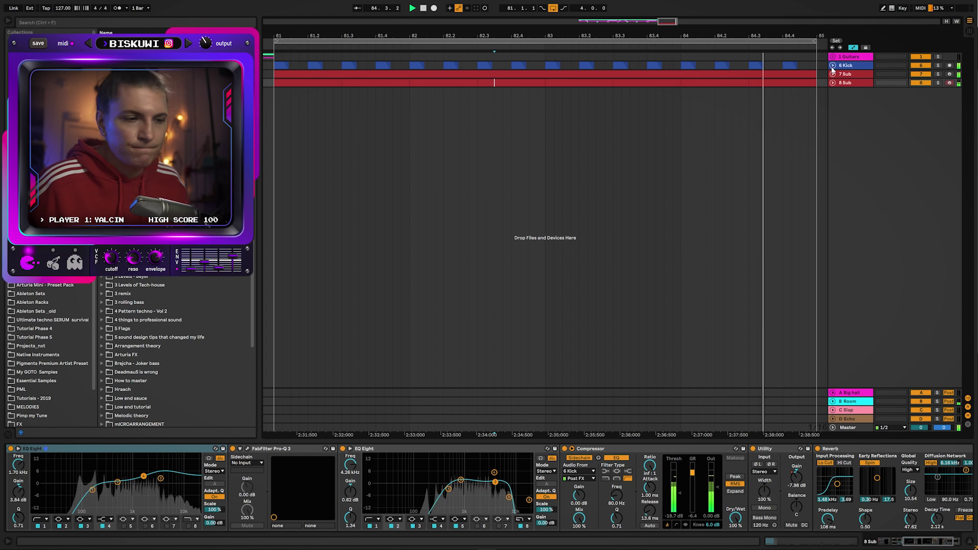
{"action": "key", "text": "space"}
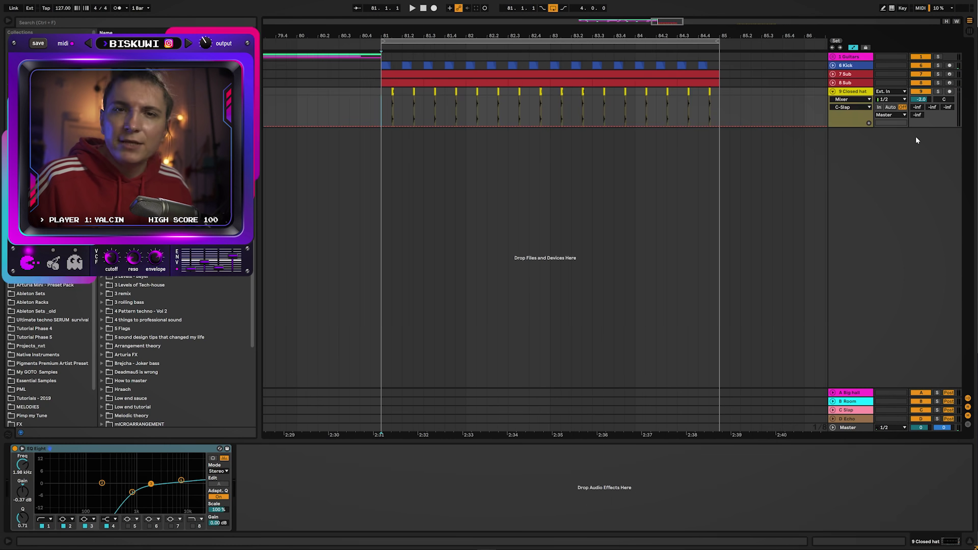
Step: Solo the Closed hat to inspect its first clip up close, then play it with the kick and both Subs from bar 81
{"action": "left_click", "coordinate": [938, 91]}
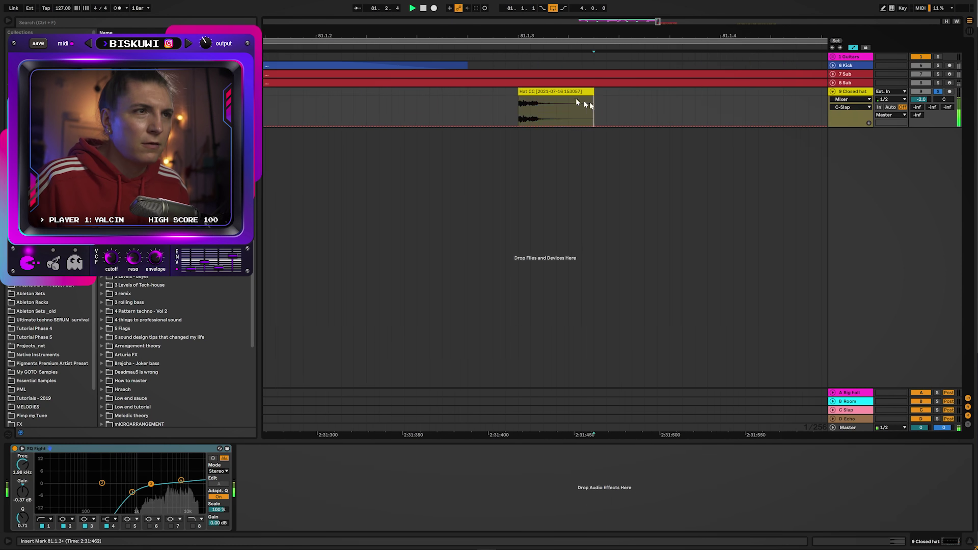
{"action": "left_click_drag", "start_coordinate": [586, 104], "coordinate": [518, 94]}
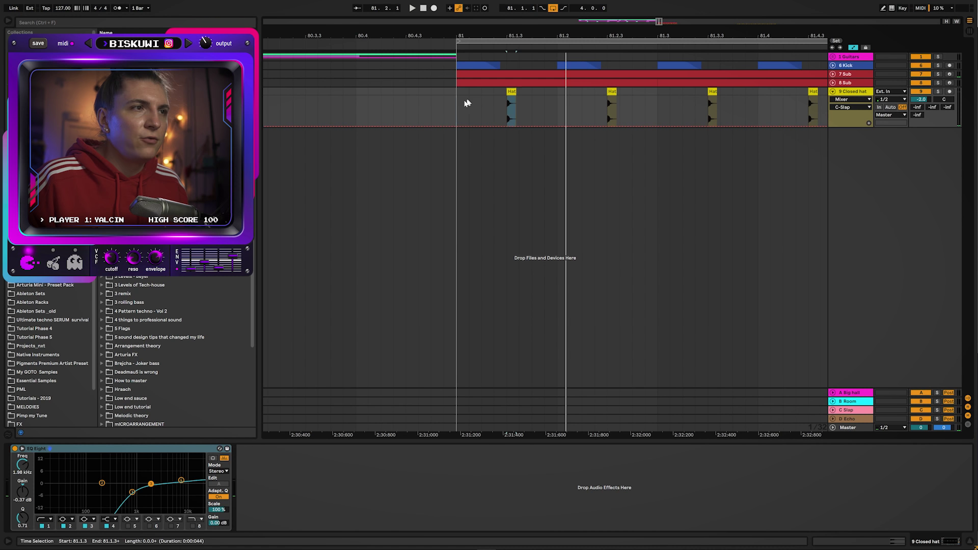
{"action": "left_click", "coordinate": [460, 104]}
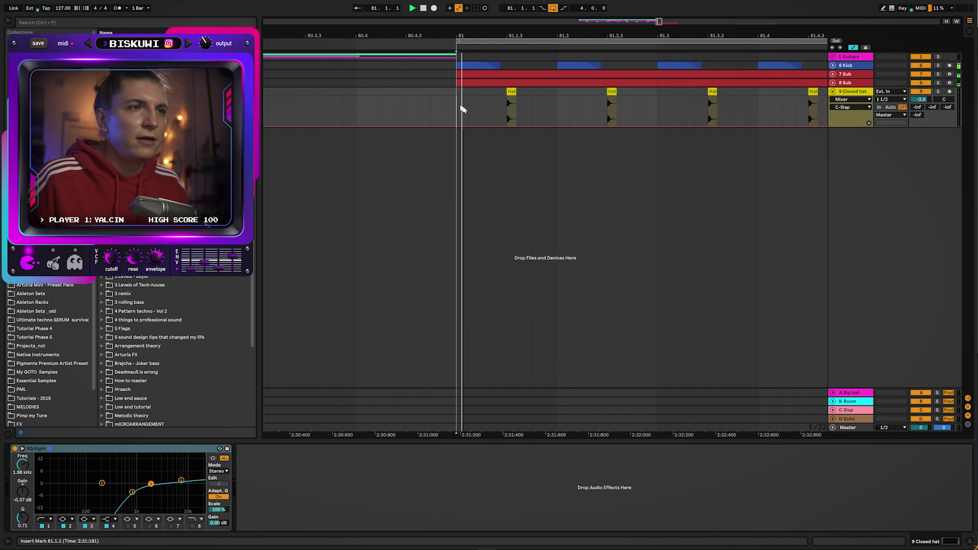
{"action": "key", "text": "space"}
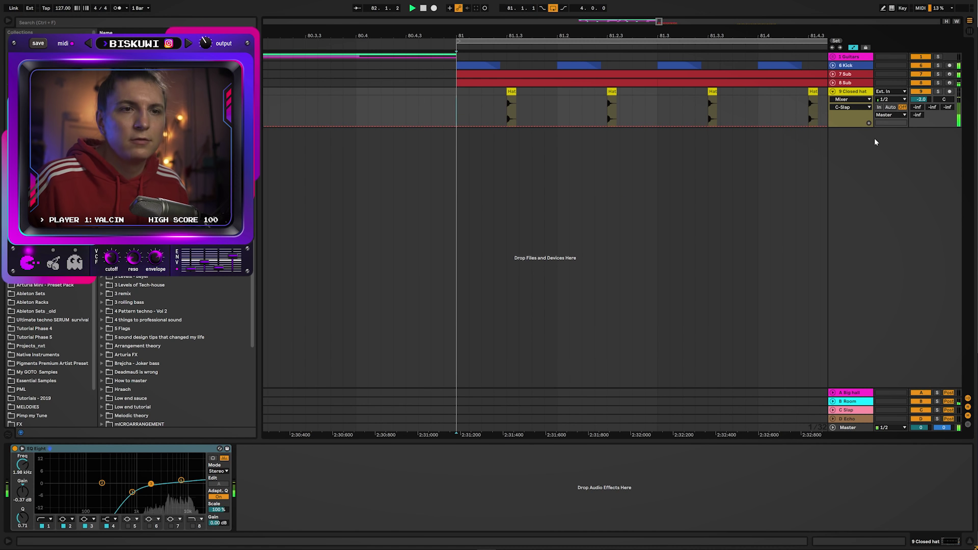
{"action": "key", "text": "space"}
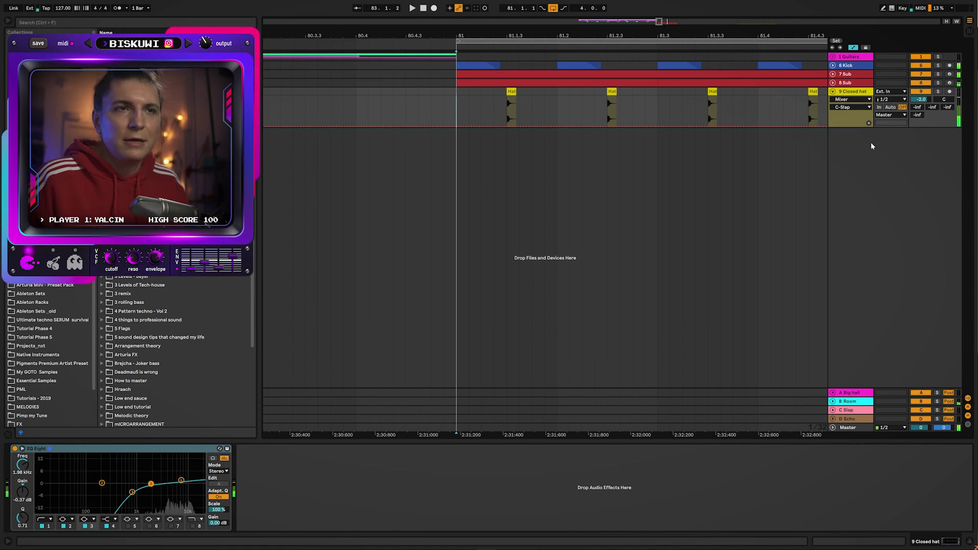
Step: Raise the Closed hat's send to the B-Room return to about -6.8 dB and play the kick, Subs and hat
{"action": "left_click_drag", "start_coordinate": [713, 33], "coordinate": [595, 22]}
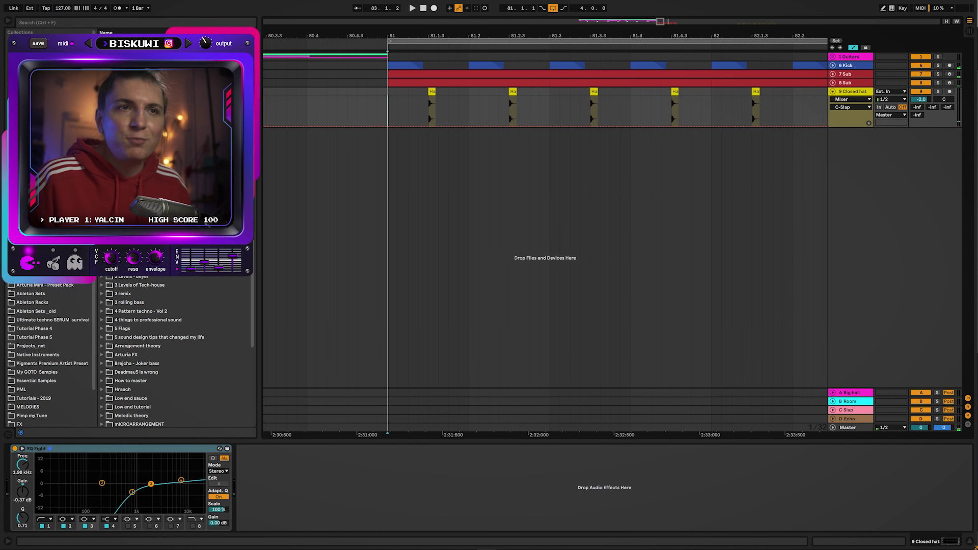
{"action": "left_click_drag", "start_coordinate": [932, 107], "coordinate": [932, 92]}
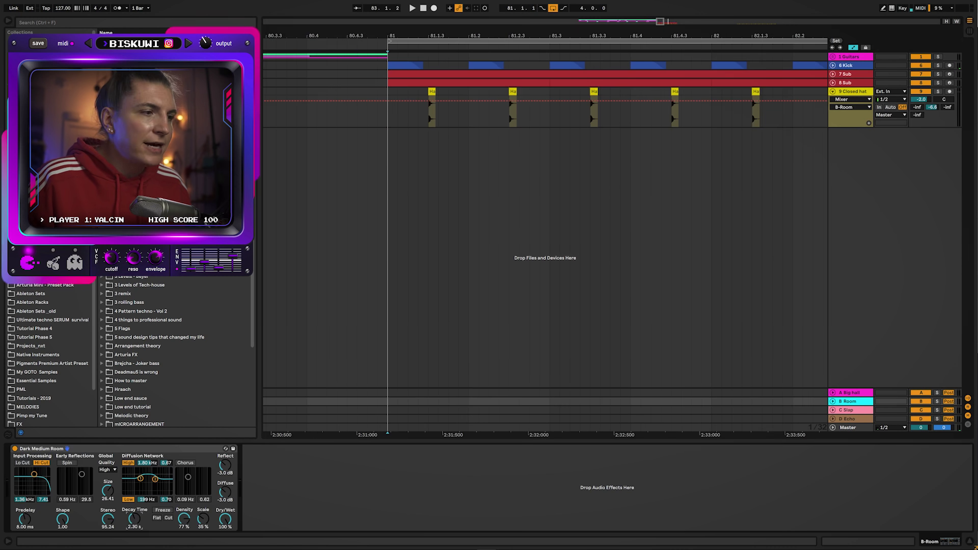
{"action": "key", "text": "space"}
Step: Set the Room reverb's decay time to 2.01 s, predelay to 40.3 ms, reflect to 0.6 dB and diffuse to -0.3 dB
{"action": "left_click_drag", "start_coordinate": [135, 515], "coordinate": [135, 520]}
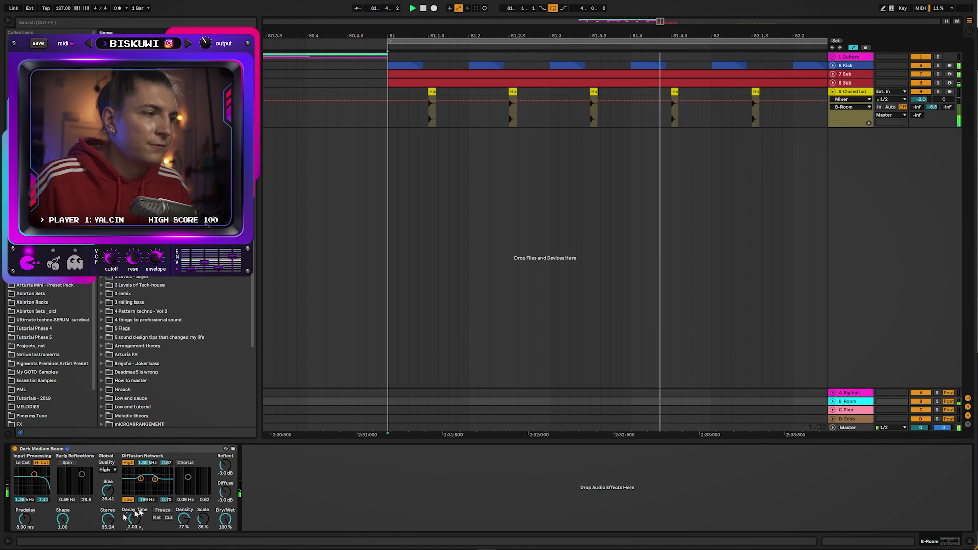
{"action": "key", "text": "space"}
{"action": "mouse_move", "coordinate": [24, 519]}
{"action": "left_mouse_down"}
{"action": "mouse_move", "coordinate": [24, 506]}
{"action": "mouse_move", "coordinate": [25, 528]}
{"action": "left_mouse_up"}
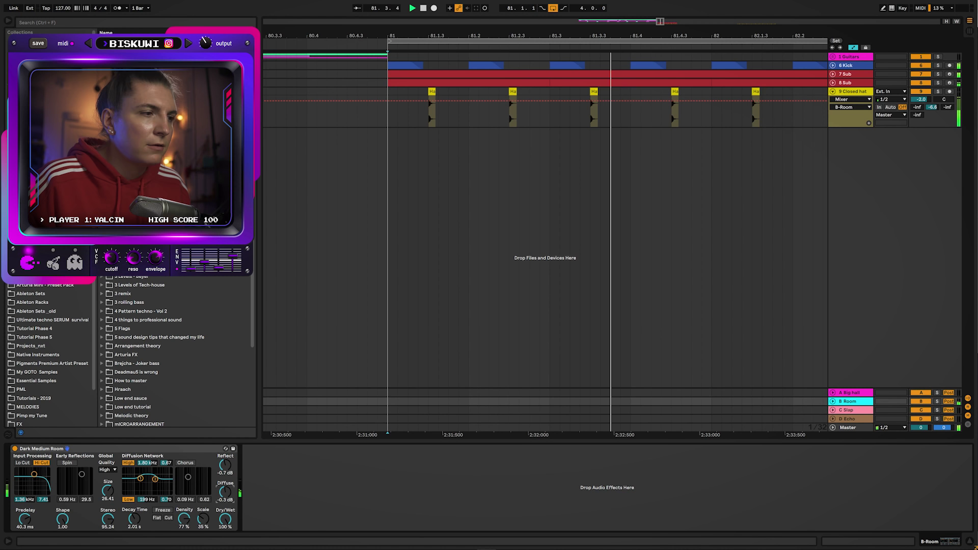
{"action": "left_click_drag", "start_coordinate": [227, 472], "coordinate": [229, 467]}
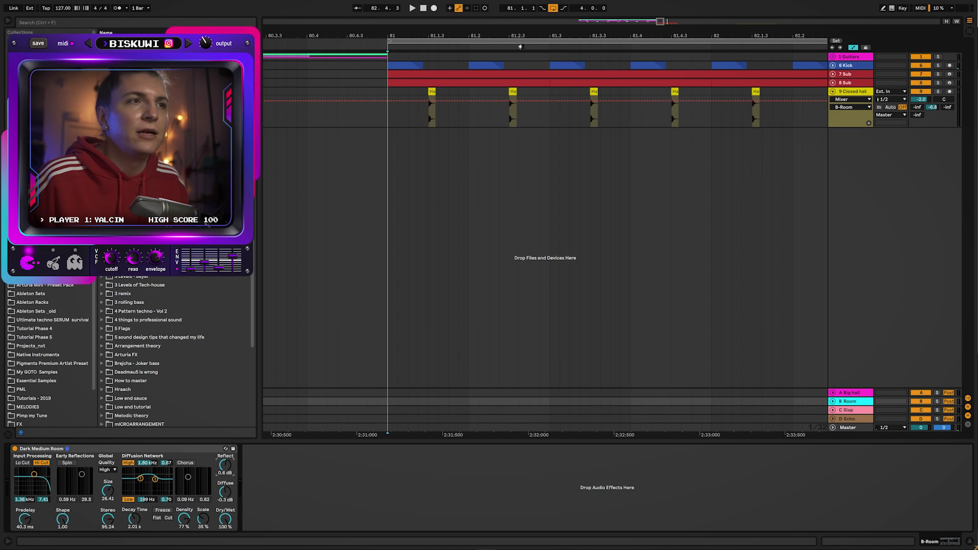
Step: Lower the Closed hat's B-Room send to -9.7 dB and play the four bars from bar 81
{"action": "left_click_drag", "start_coordinate": [522, 39], "coordinate": [522, 29]}
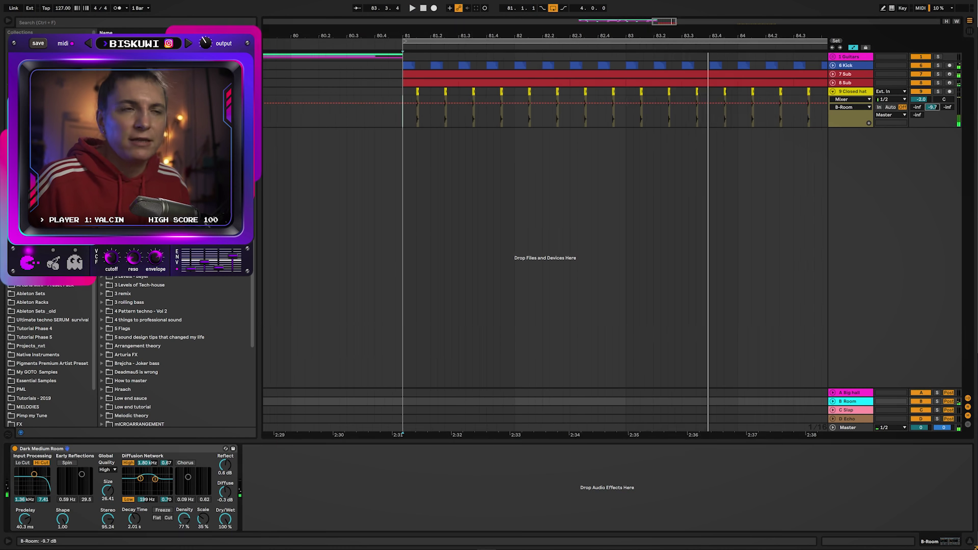
{"action": "key", "text": "space"}
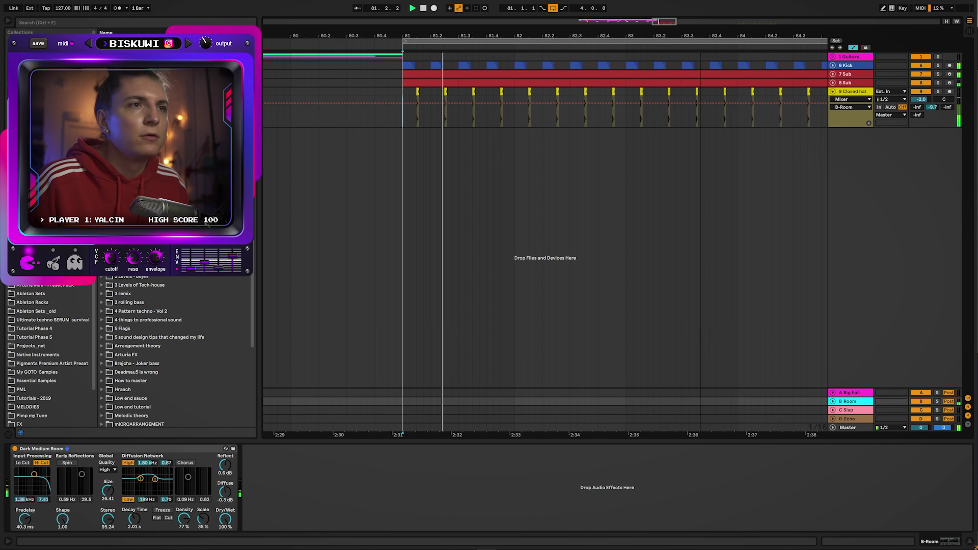
{"action": "left_click_drag", "start_coordinate": [702, 35], "coordinate": [650, 32]}
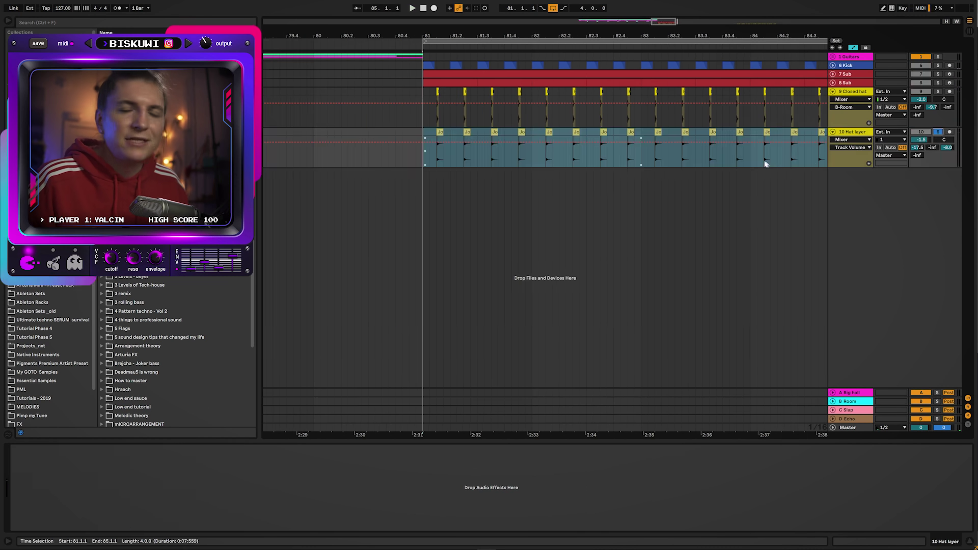
Step: Play the soloed Hat layer, and play it together with the kick, both Subs and the Closed hat from bar 81
{"action": "key", "text": "space"}
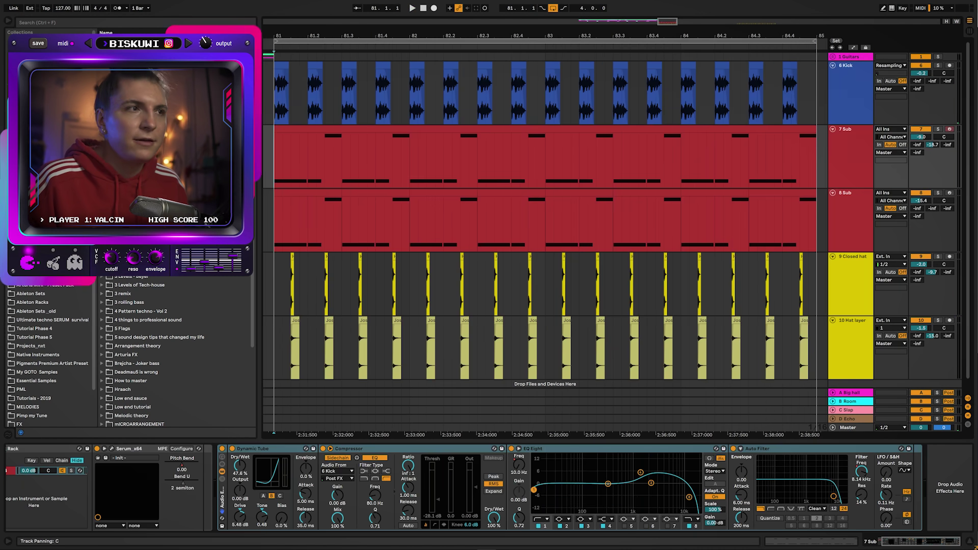
{"action": "key", "text": "space"}
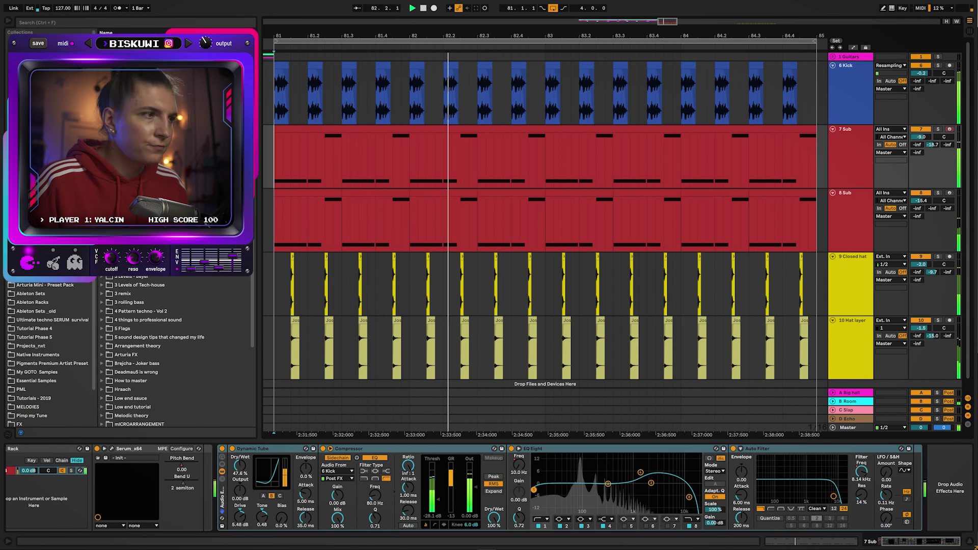
{"action": "key", "text": "space"}
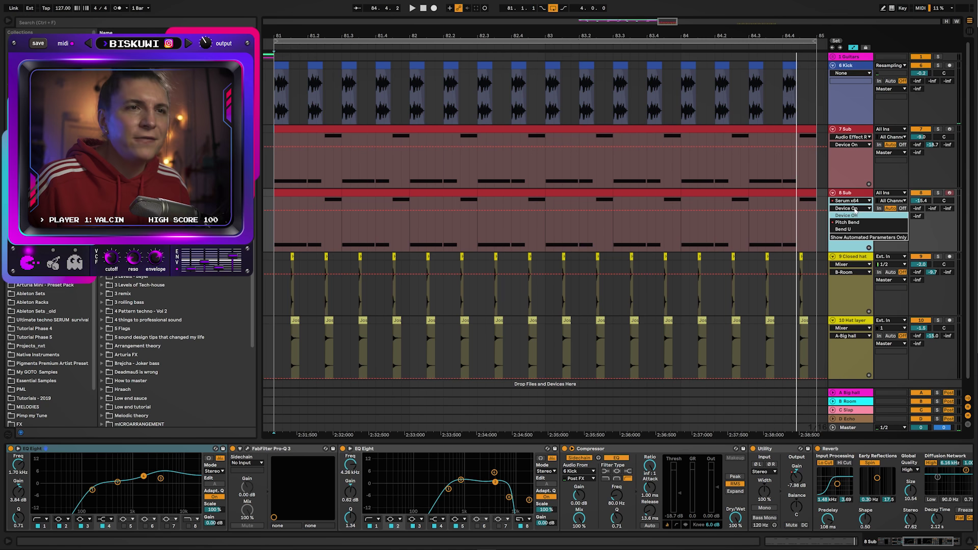
Step: Display the Utility Gain automation on the second Sub track and solo that track
{"action": "left_click", "coordinate": [853, 200]}
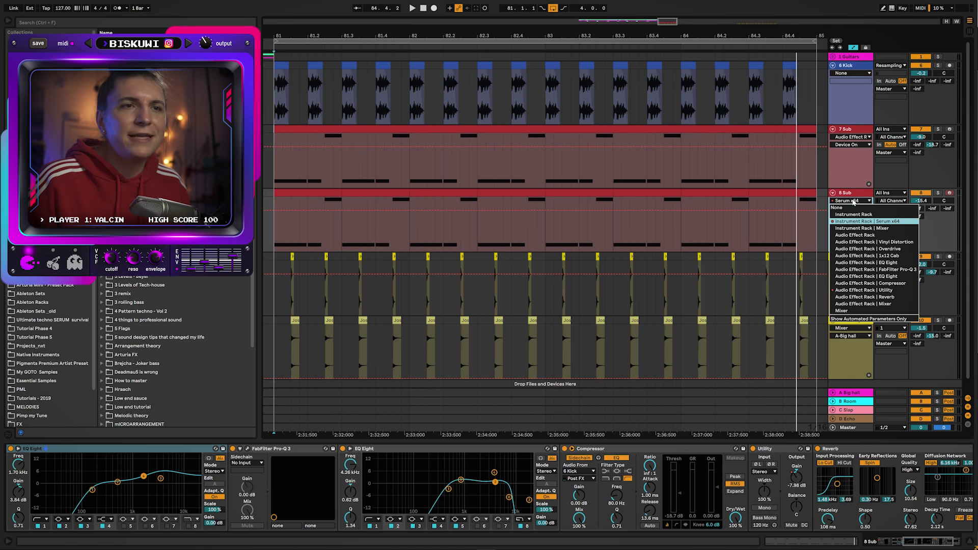
{"action": "left_click", "coordinate": [865, 290]}
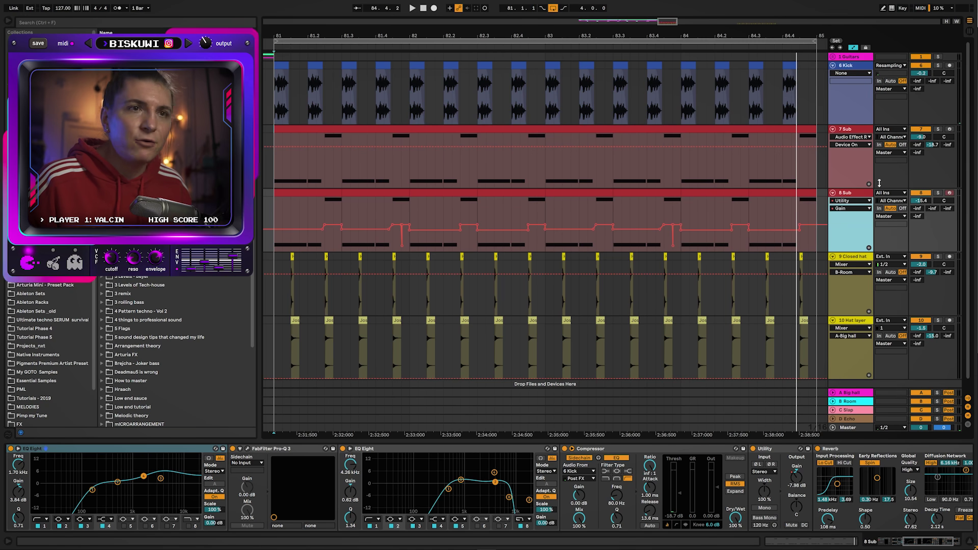
{"action": "left_click", "coordinate": [938, 194]}
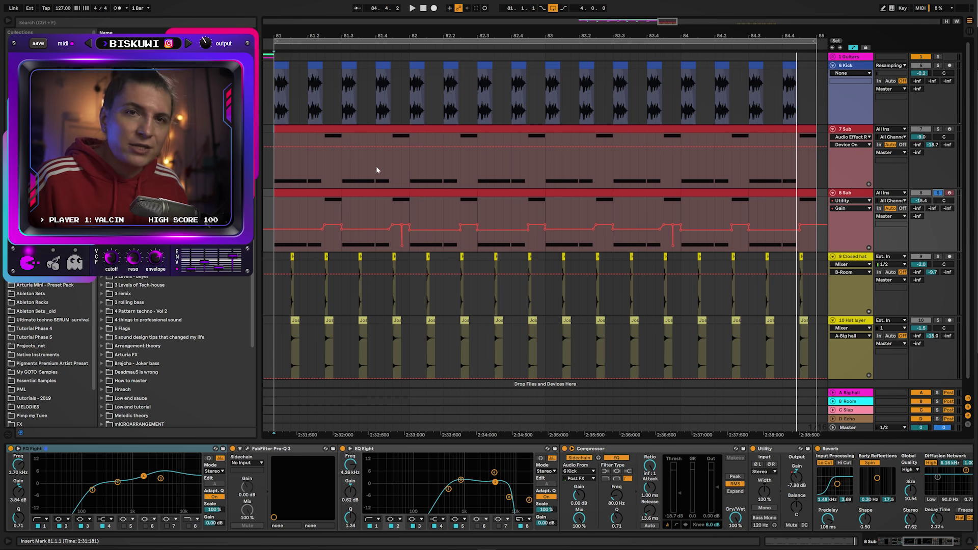
Step: Inspect the gain dips in the second Sub's automation up close and play the soloed track from 81.2.1
{"action": "left_click_drag", "start_coordinate": [329, 30], "coordinate": [365, 73]}
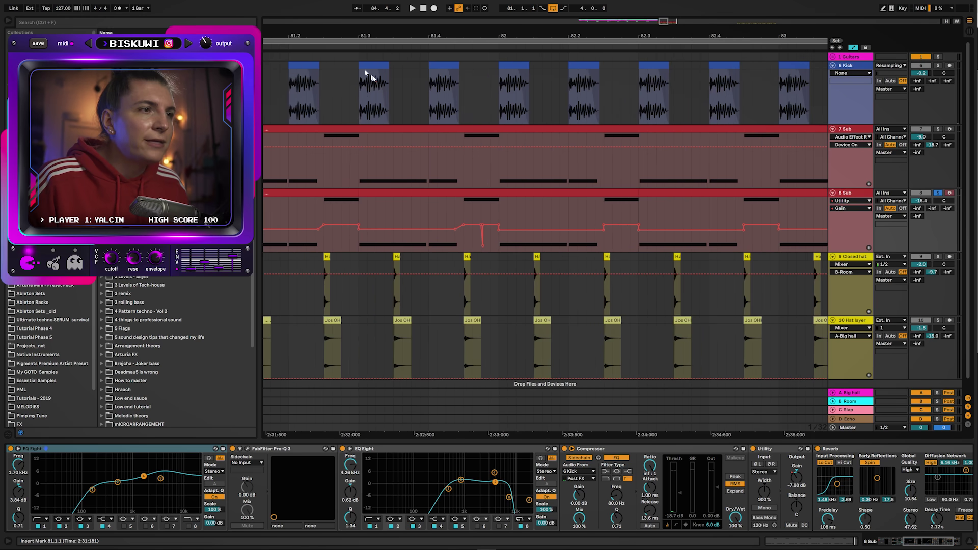
{"action": "left_click_drag", "start_coordinate": [424, 34], "coordinate": [489, 125]}
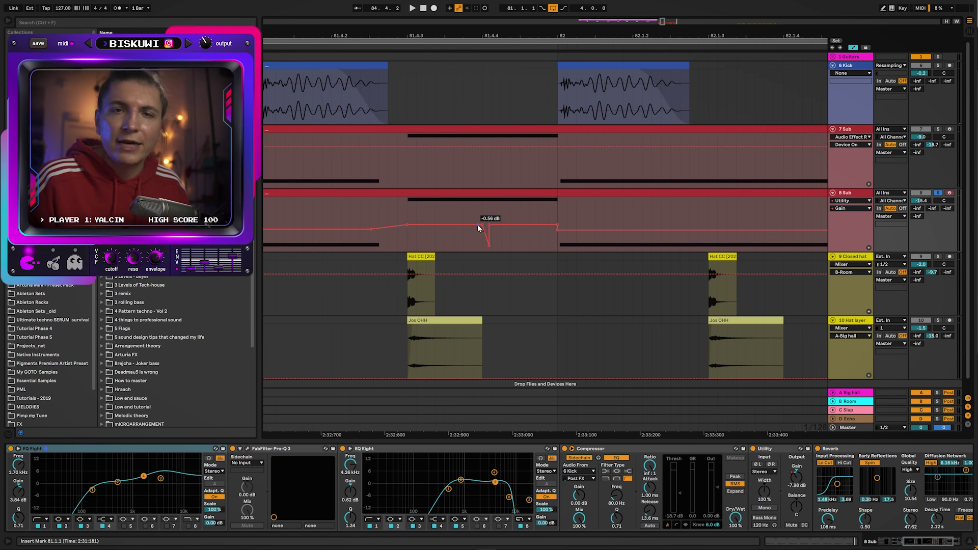
{"action": "left_click_drag", "start_coordinate": [536, 31], "coordinate": [534, 21]}
{"action": "left_click", "coordinate": [299, 214]}
{"action": "key", "text": "space"}
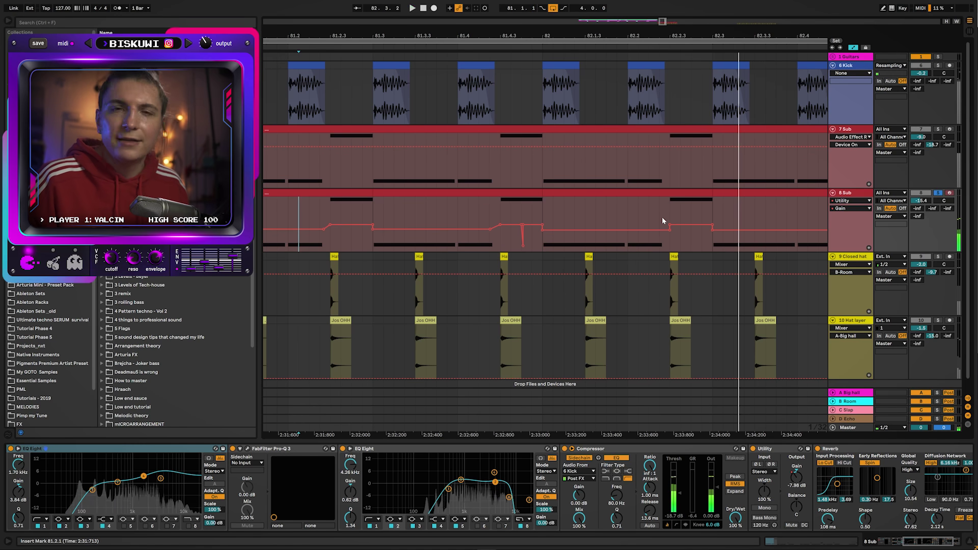
{"action": "left_click_drag", "start_coordinate": [567, 35], "coordinate": [450, 35]}
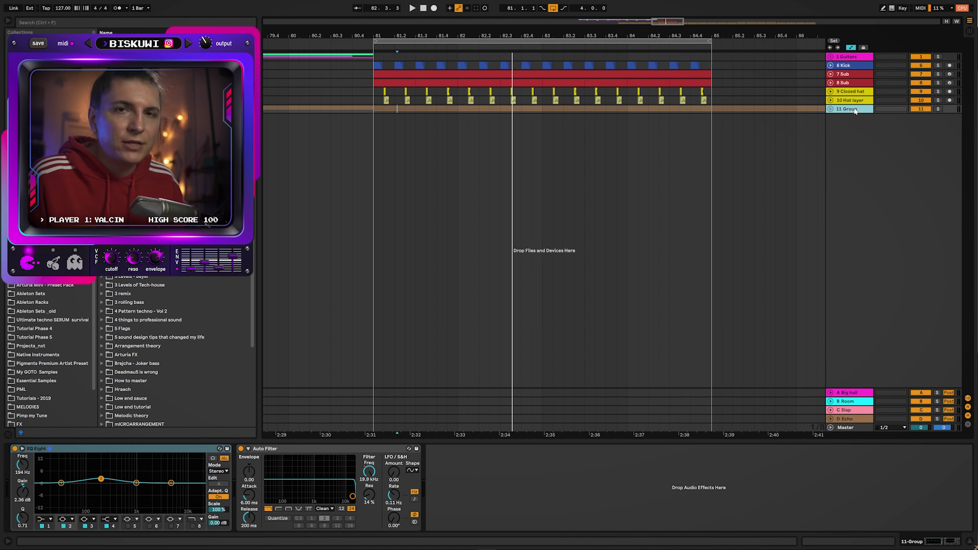
Step: Unfold Group 11 and its first Grand Piano track to show the piano layers
{"action": "double_click", "coordinate": [856, 111]}
{"action": "left_click", "coordinate": [832, 159]}
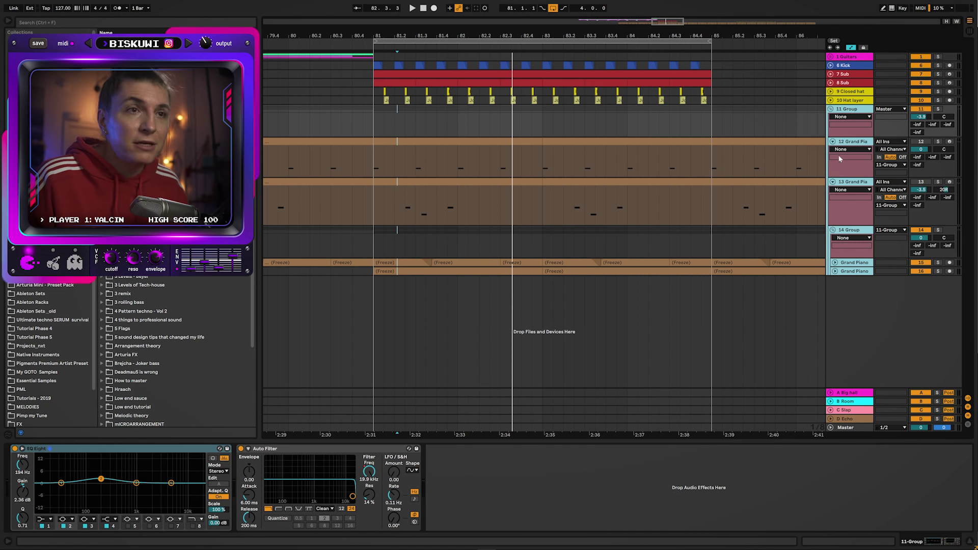
{"action": "left_click", "coordinate": [857, 149]}
Step: Solo and play Grand Piano tracks 12 and 13 one after the other from bar 81, and view track 12's effect chain
{"action": "left_click", "coordinate": [928, 144]}
{"action": "left_click", "coordinate": [377, 159]}
{"action": "left_click", "coordinate": [929, 142]}
{"action": "left_click", "coordinate": [938, 143]}
{"action": "key", "text": "space"}
{"action": "left_click", "coordinate": [938, 182]}
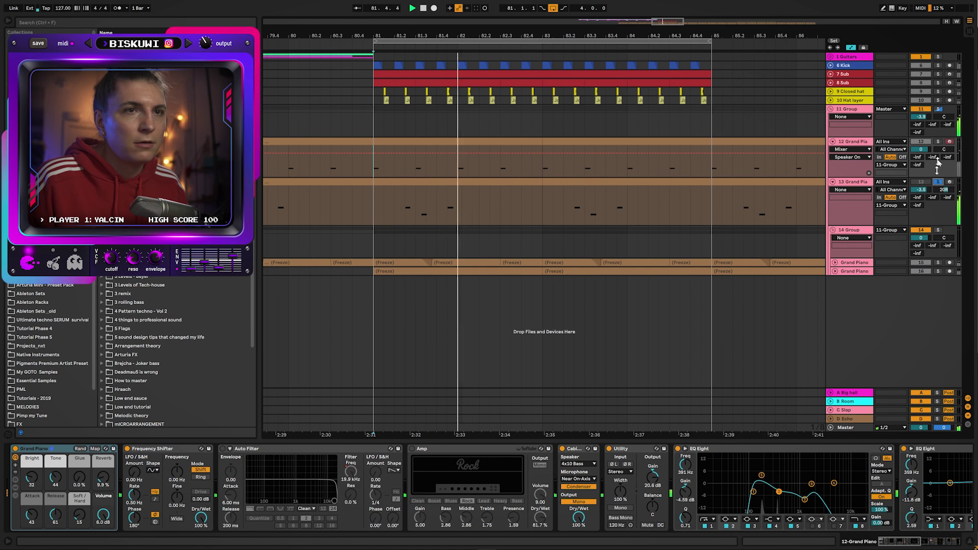
{"action": "scroll", "coordinate": [410, 473], "scroll_direction": "right", "scroll_amount": 15}
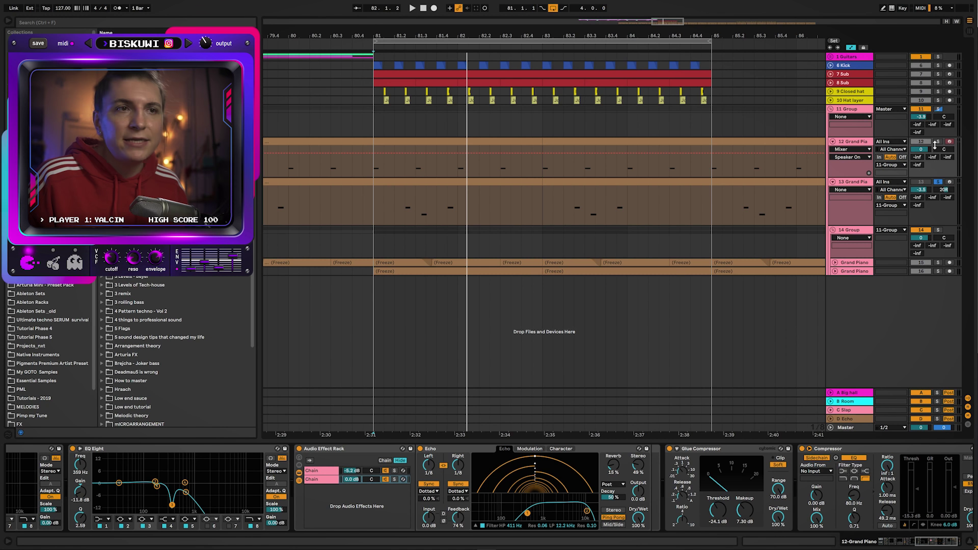
Step: Fold Grand Piano tracks 12 and 13, unfold the first frozen Grand Piano in Group 14, and play it soloed
{"action": "left_click", "coordinate": [833, 141]}
{"action": "left_click", "coordinate": [834, 150]}
{"action": "left_click", "coordinate": [835, 191]}
{"action": "key", "text": "space"}
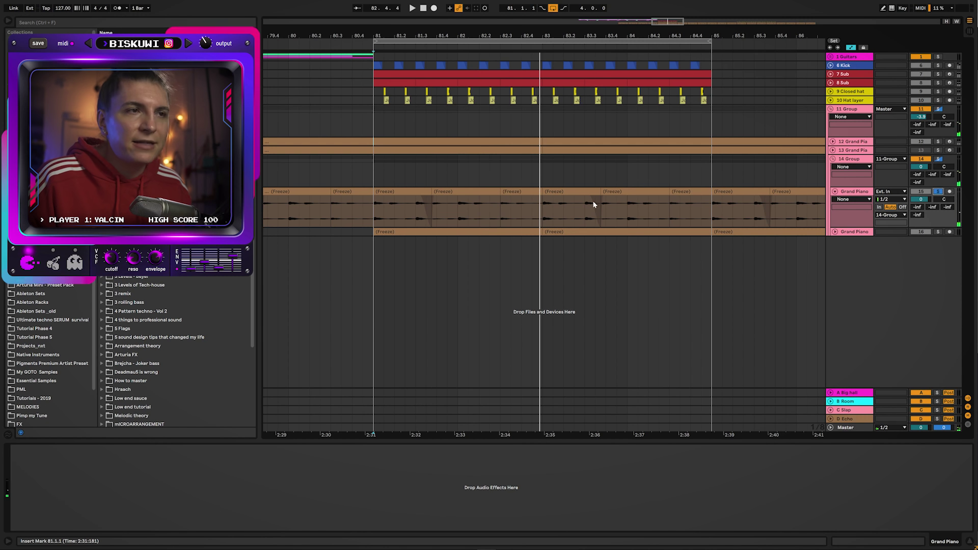
Step: Unfold and play the second frozen Grand Piano, then solo and play all of Group 14 before unsoloing it
{"action": "left_click", "coordinate": [836, 232]}
{"action": "key", "text": "space"}
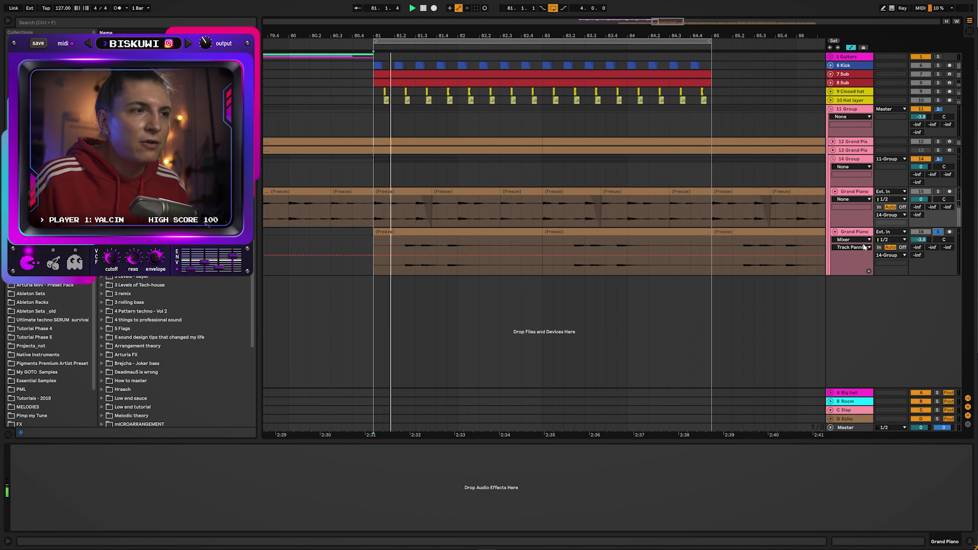
{"action": "left_click", "coordinate": [938, 159]}
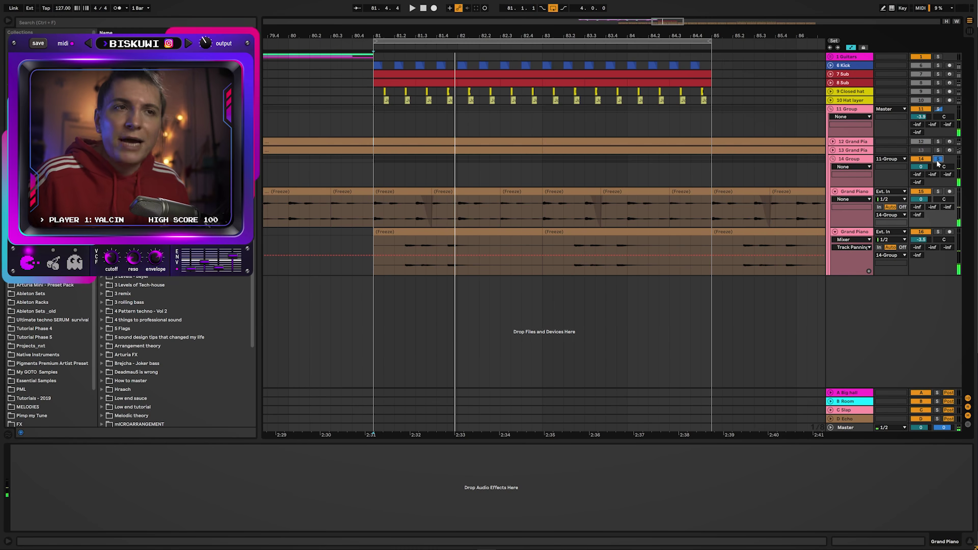
{"action": "key", "text": "space"}
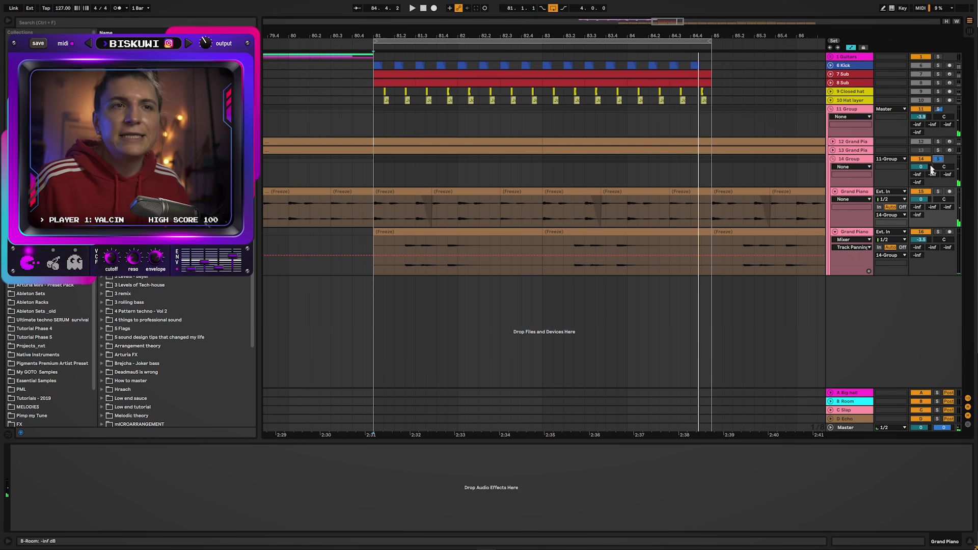
{"action": "left_click", "coordinate": [939, 159]}
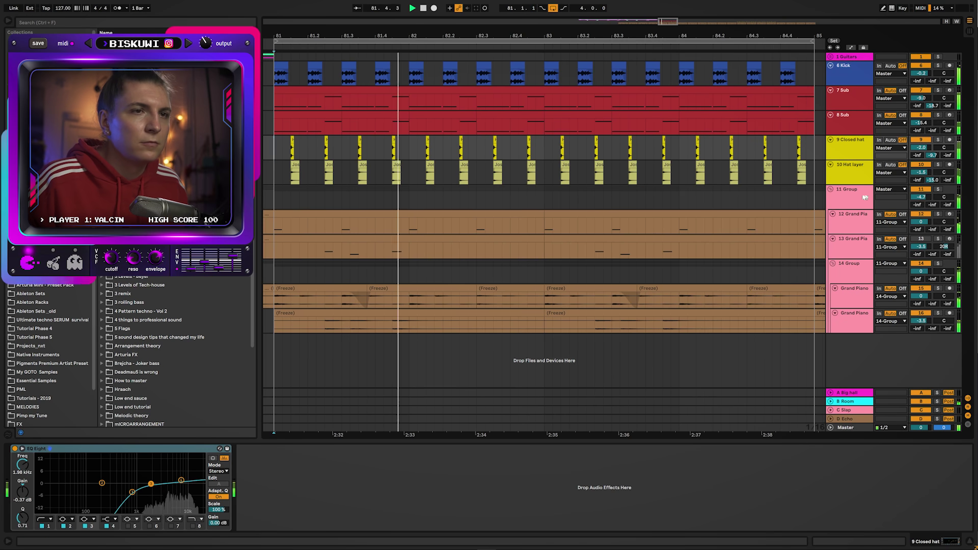
Step: Fold Grand Piano tracks 12 and 13, all of Group 11, and the Clap track
{"action": "left_click", "coordinate": [833, 214]}
{"action": "left_click", "coordinate": [834, 223]}
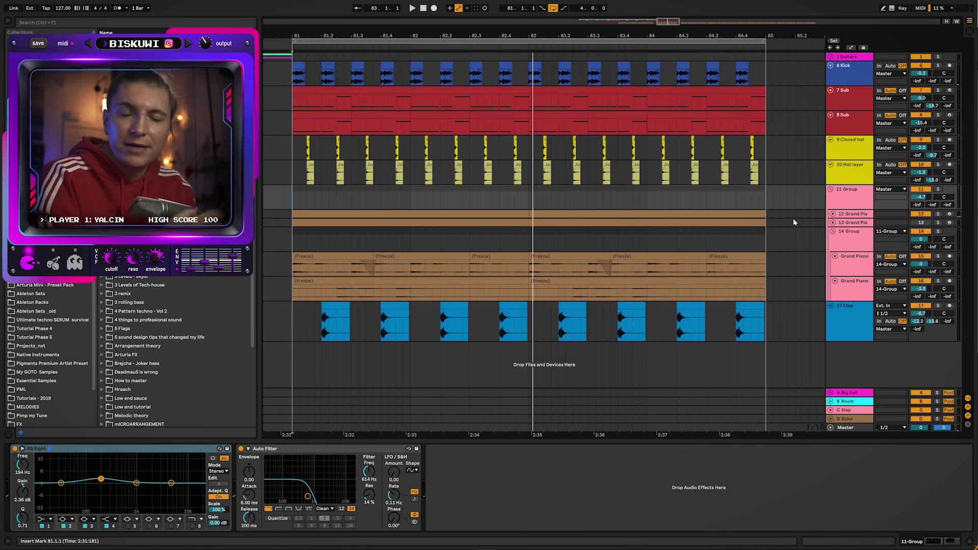
{"action": "left_click", "coordinate": [831, 189]}
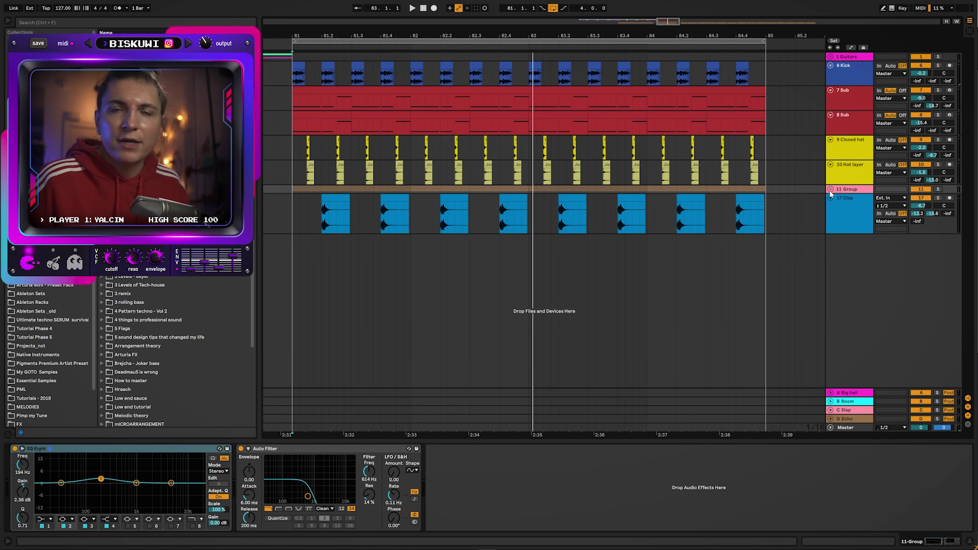
{"action": "left_click", "coordinate": [830, 198]}
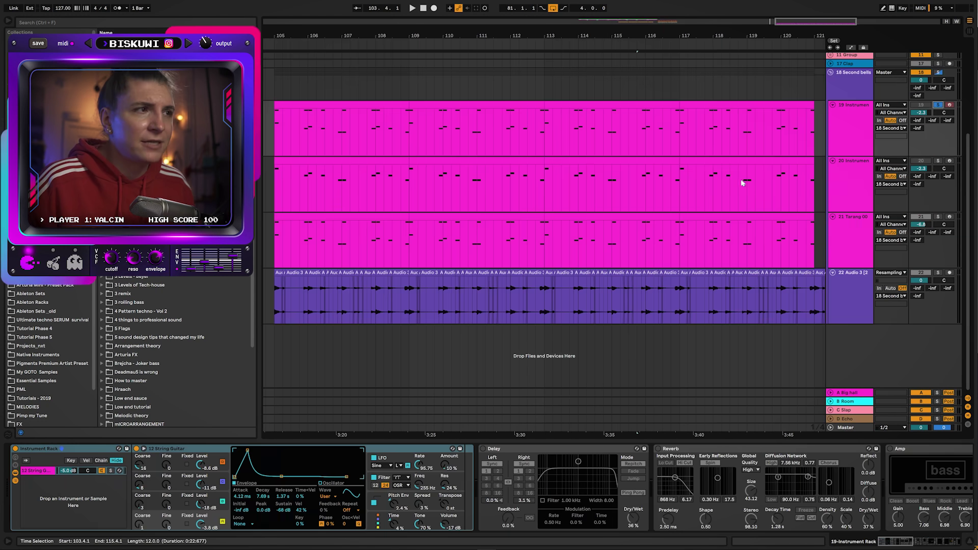
Step: Solo the layers of the Second bells group one after another from bar 105, ending with the Audio 3 track
{"action": "left_click", "coordinate": [293, 134]}
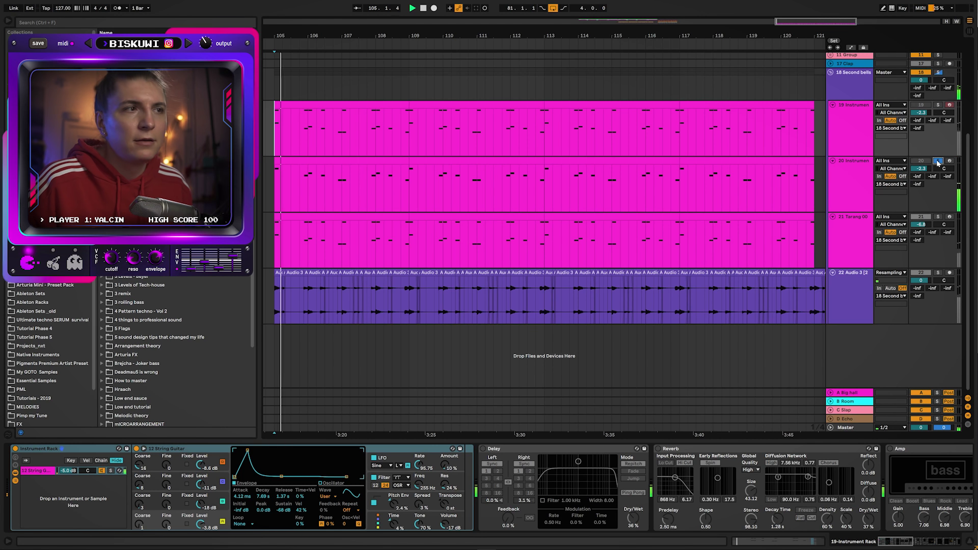
{"action": "left_click", "coordinate": [939, 217]}
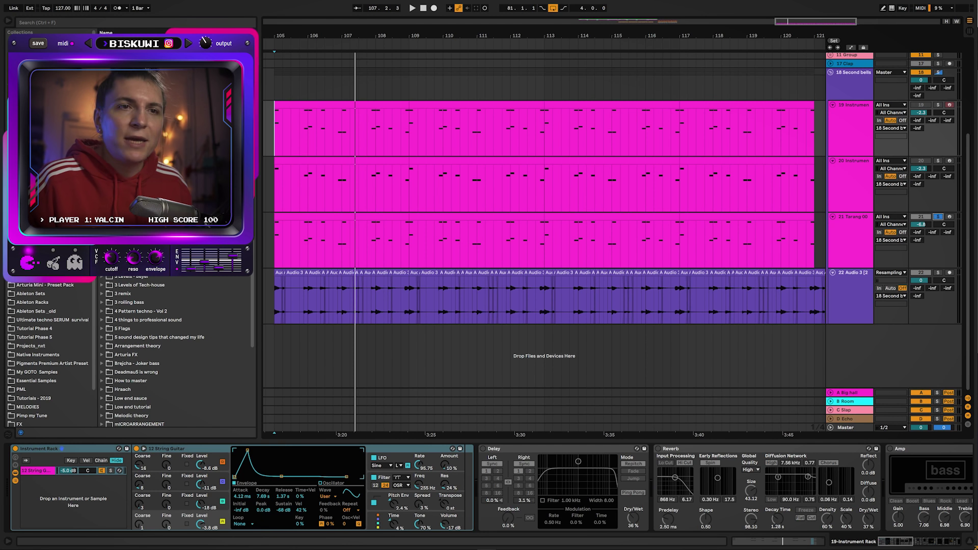
{"action": "left_click", "coordinate": [937, 273]}
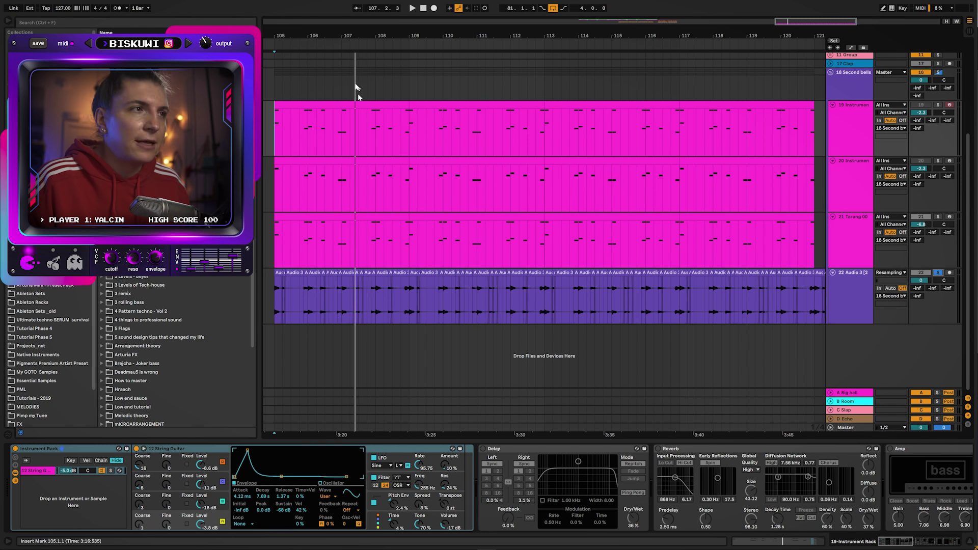
Step: Play the soloed Audio 3 track from bar 105 and view its chopped clips up close
{"action": "left_click_drag", "start_coordinate": [310, 36], "coordinate": [309, 43]}
{"action": "left_click", "coordinate": [275, 294]}
{"action": "key", "text": "space"}
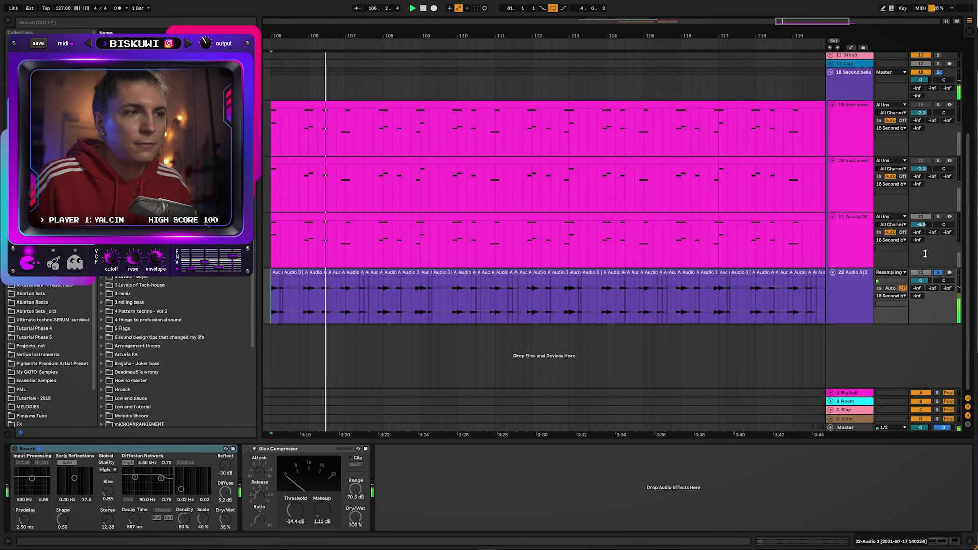
{"action": "left_click_drag", "start_coordinate": [365, 36], "coordinate": [488, 38]}
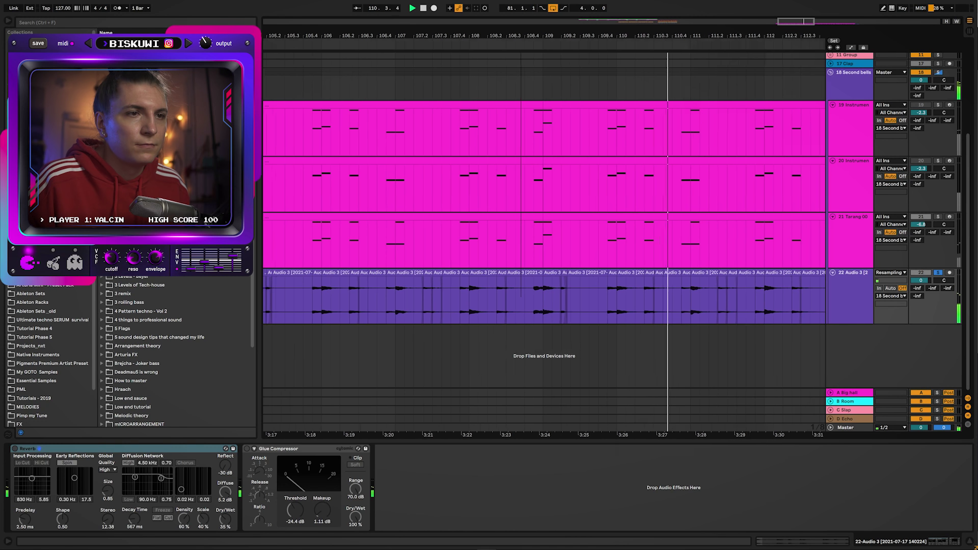
Step: Stop playback and select the short span from 107.2.3 to 107.3.3 on the Audio 3 track
{"action": "left_click_drag", "start_coordinate": [513, 36], "coordinate": [529, 46]}
{"action": "key", "text": "space"}
{"action": "left_click_drag", "start_coordinate": [483, 305], "coordinate": [502, 280]}
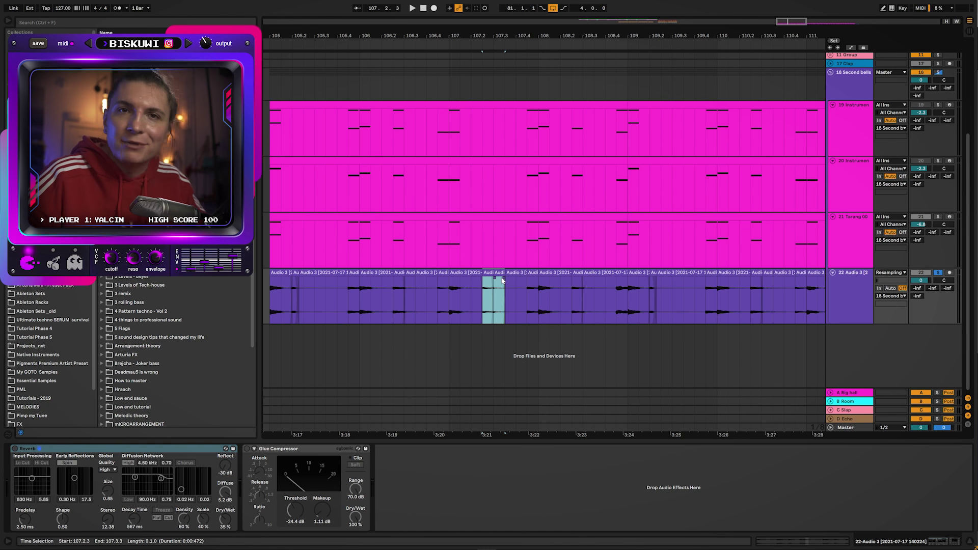
Step: Examine the device chains of tracks 19 and 20 in the Second bells group, then the Tarang track's sample up close
{"action": "left_click_drag", "start_coordinate": [513, 37], "coordinate": [512, 18]}
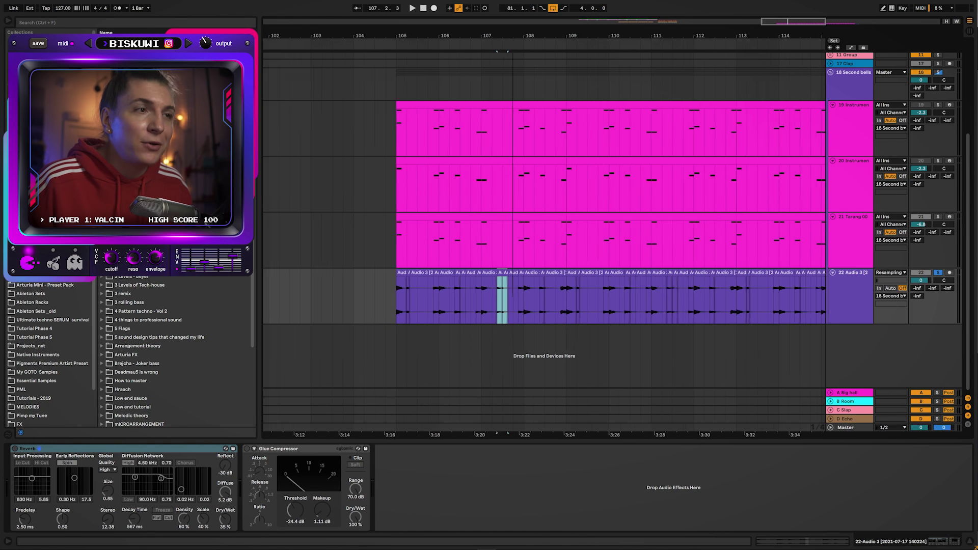
{"action": "left_click", "coordinate": [852, 179]}
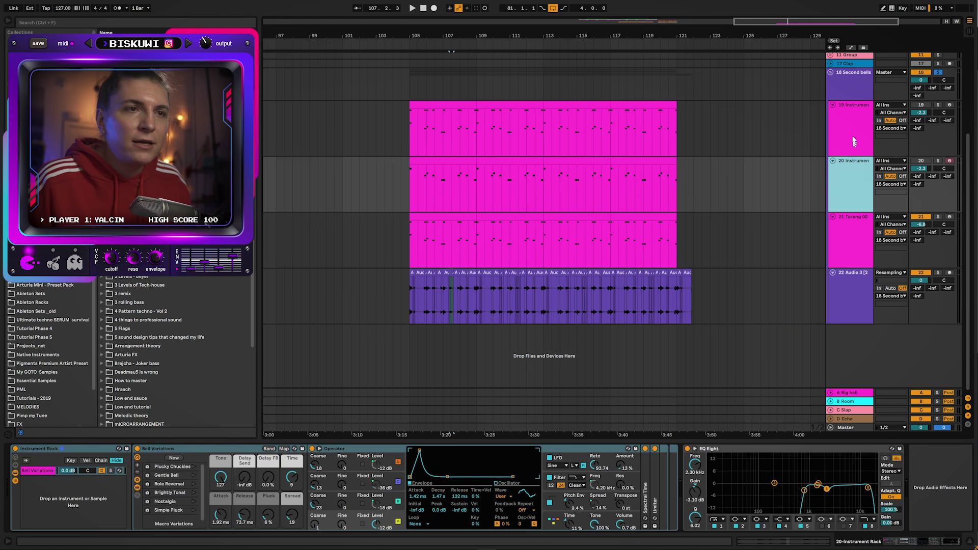
{"action": "left_click", "coordinate": [853, 137]}
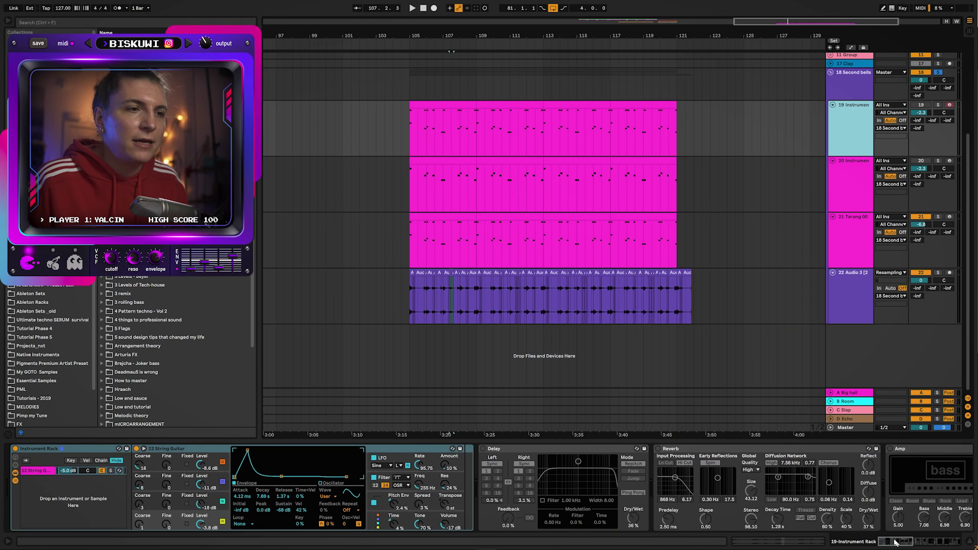
{"action": "left_click_drag", "start_coordinate": [927, 539], "coordinate": [940, 542]}
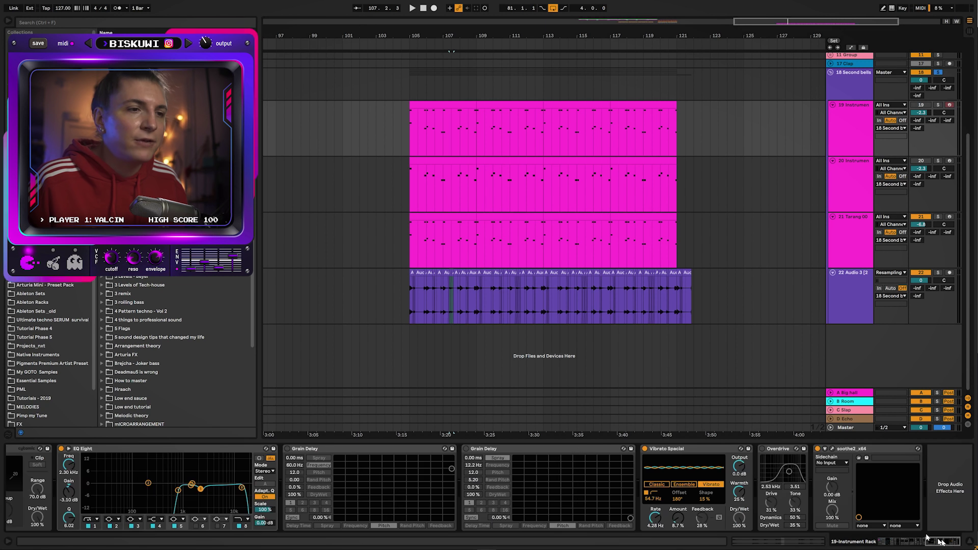
{"action": "left_click", "coordinate": [865, 199]}
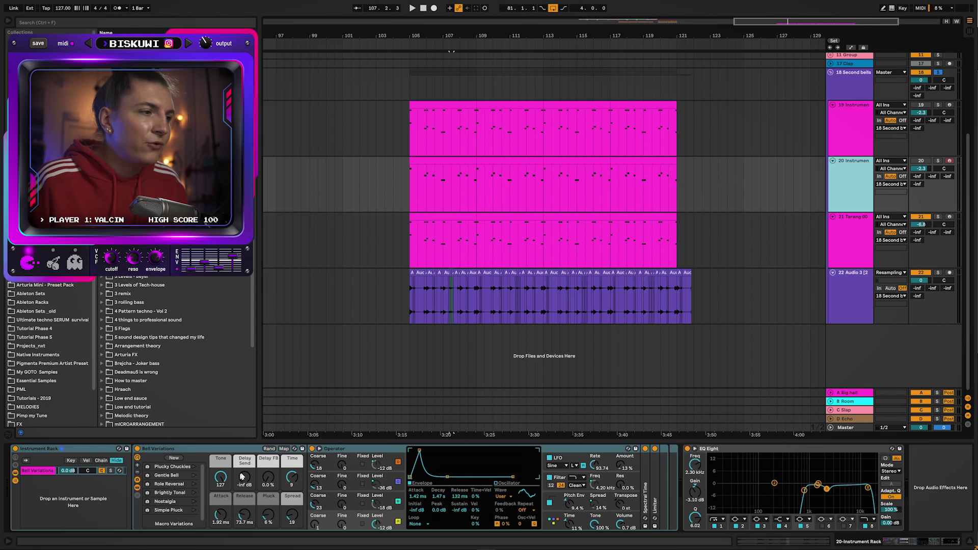
{"action": "left_click", "coordinate": [775, 257]}
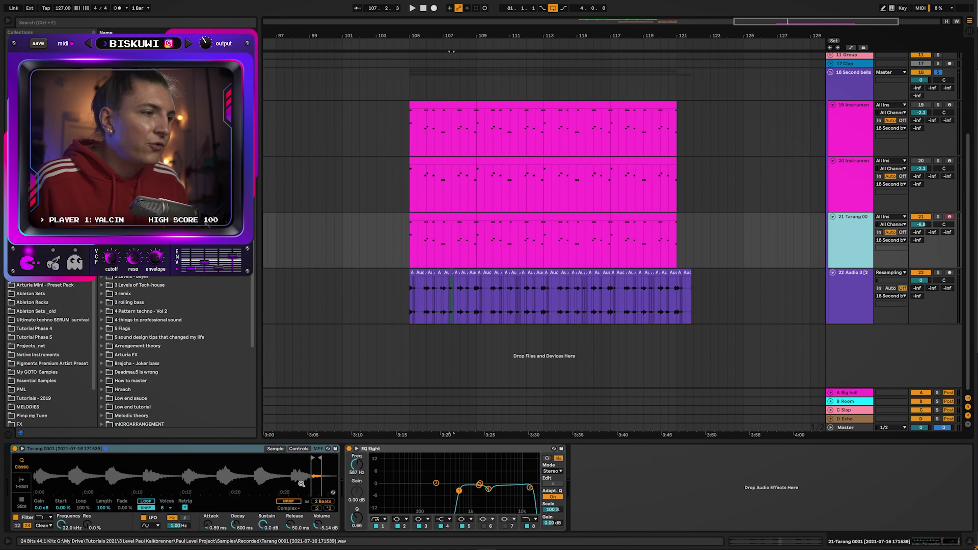
{"action": "left_click_drag", "start_coordinate": [316, 480], "coordinate": [312, 505]}
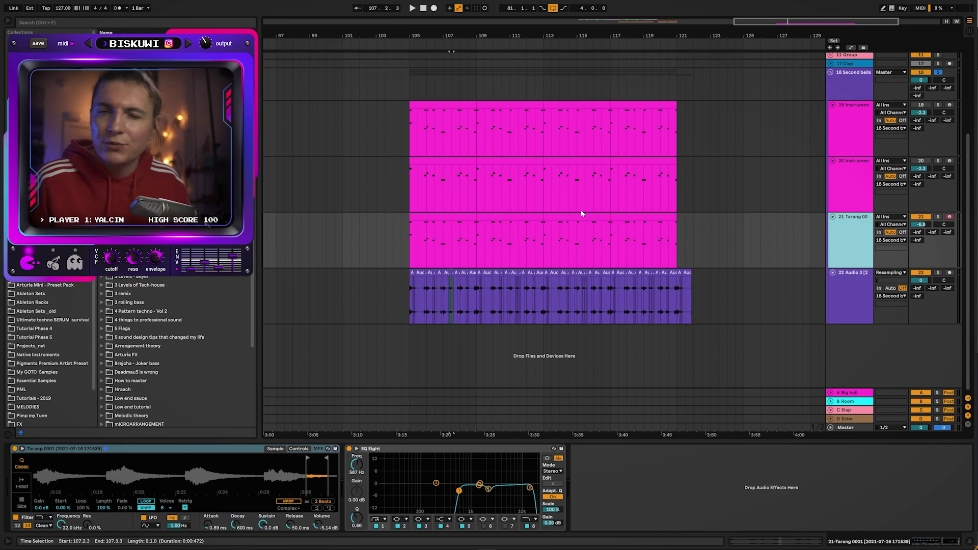
Step: Place the insert marker at 107.4.1 on the Audio 3 track, then fold the Second bells group
{"action": "left_click_drag", "start_coordinate": [446, 39], "coordinate": [447, 111]}
{"action": "left_click", "coordinate": [546, 296]}
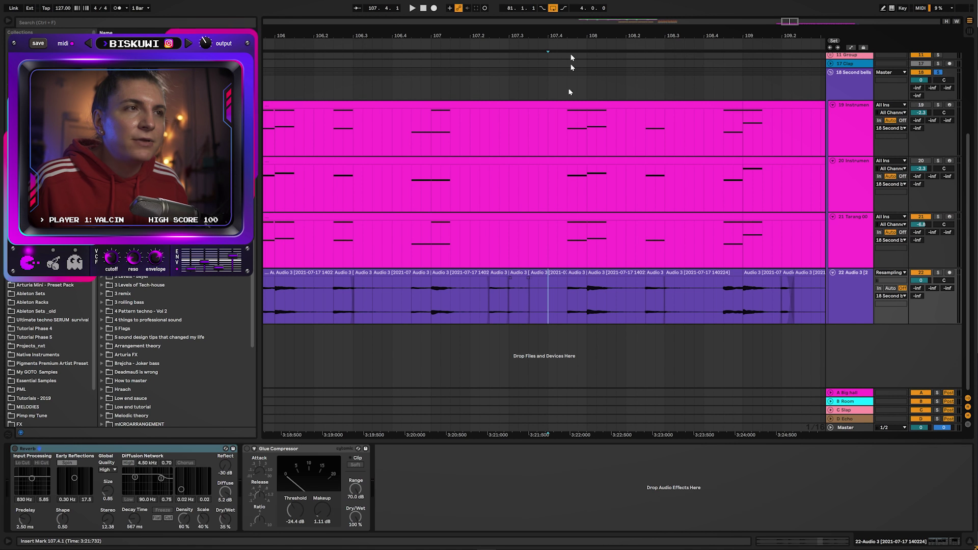
{"action": "left_click_drag", "start_coordinate": [556, 38], "coordinate": [495, 12]}
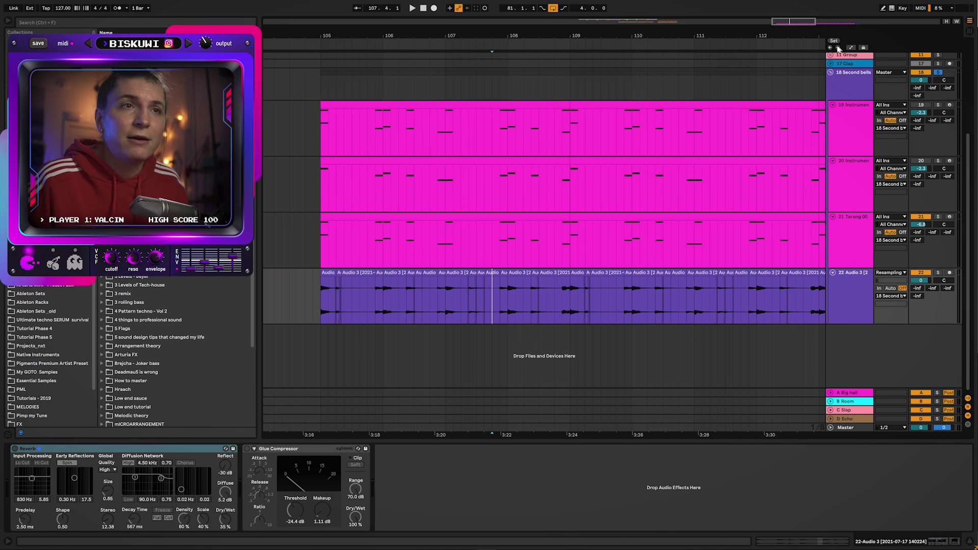
{"action": "left_click", "coordinate": [831, 73]}
{"action": "left_click_drag", "start_coordinate": [744, 38], "coordinate": [657, 1]}
{"action": "left_click_drag", "start_coordinate": [714, 35], "coordinate": [714, 39]}
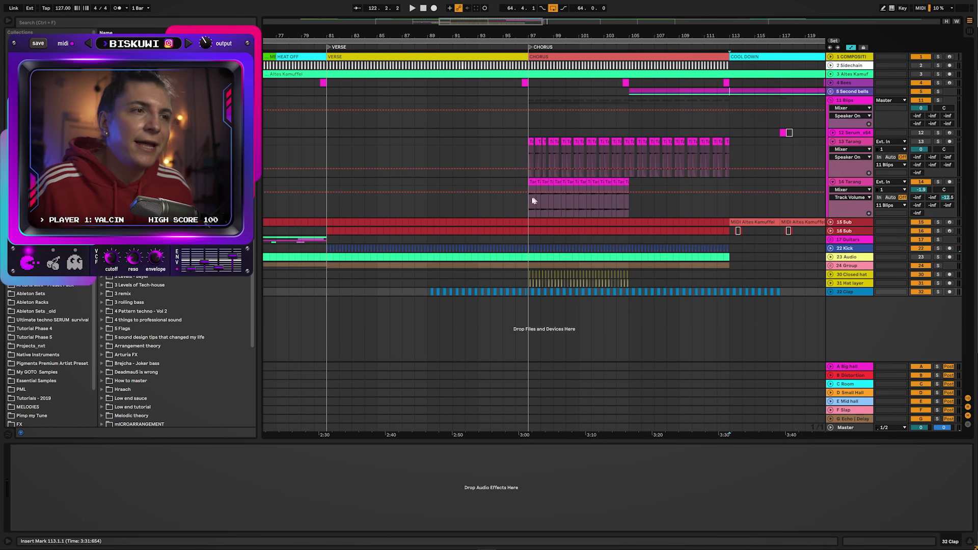
Step: Solo the Blips group and play it from the start of the chorus at 97.1.1
{"action": "left_click_drag", "start_coordinate": [728, 30], "coordinate": [723, 12]}
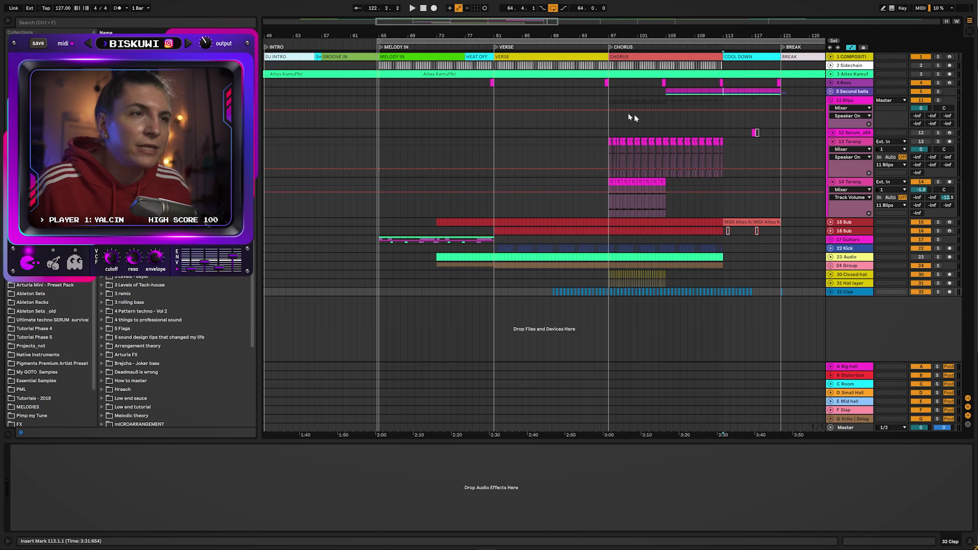
{"action": "left_click_drag", "start_coordinate": [638, 36], "coordinate": [638, 58]}
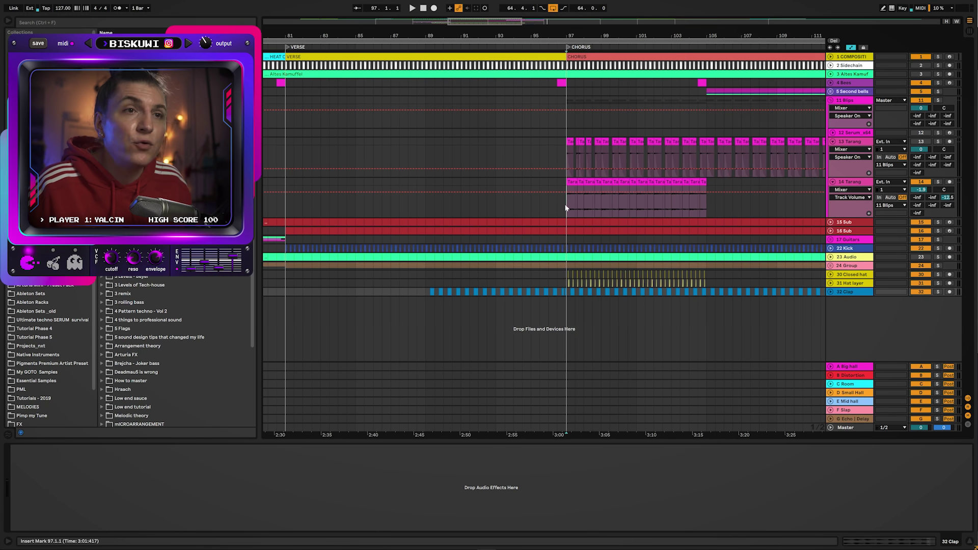
{"action": "left_click", "coordinate": [568, 208]}
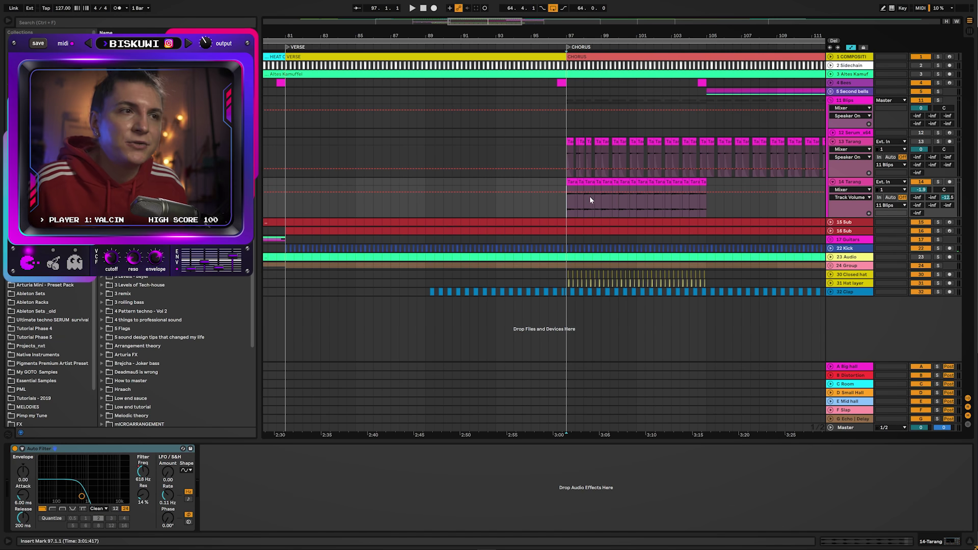
{"action": "left_click", "coordinate": [939, 100]}
{"action": "key", "text": "space"}
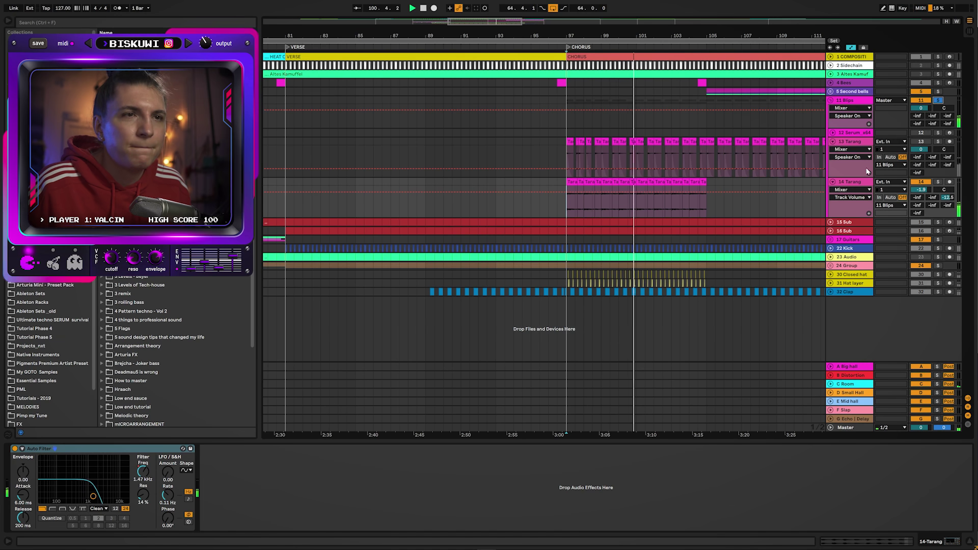
Step: Unsolo the Blips group and play the full mix from 96.3.1, viewing track 14 Tarang's Auto Filter frequency automation
{"action": "left_click", "coordinate": [938, 100]}
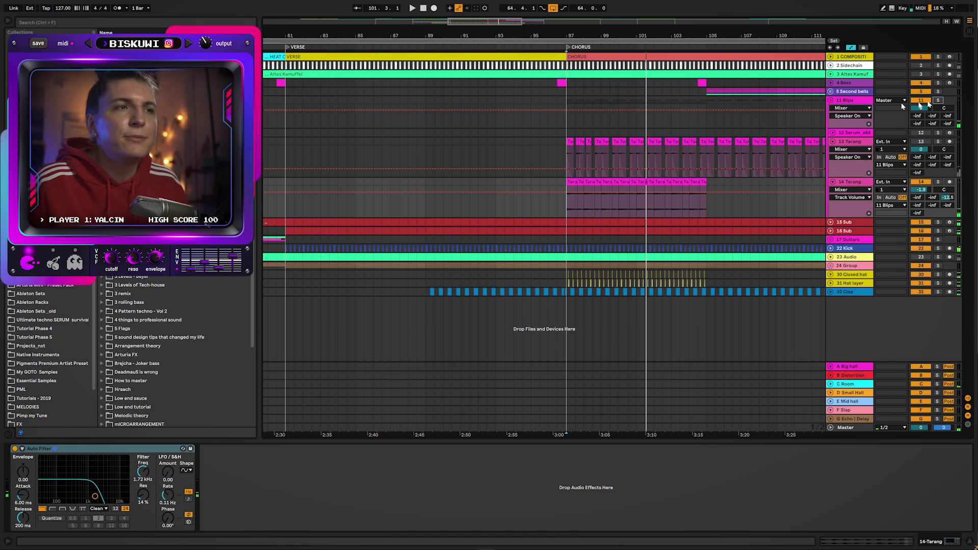
{"action": "left_click", "coordinate": [555, 126]}
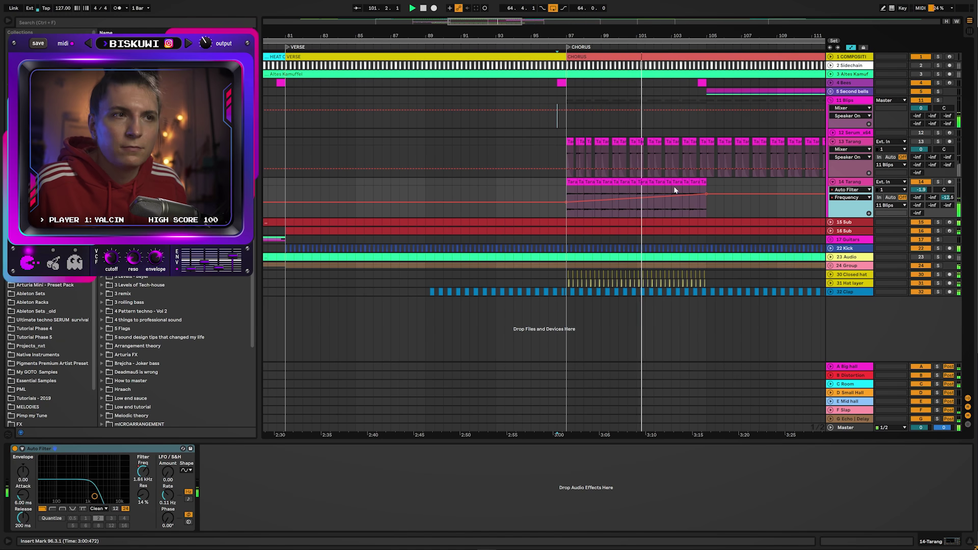
{"action": "left_click_drag", "start_coordinate": [691, 35], "coordinate": [661, 33]}
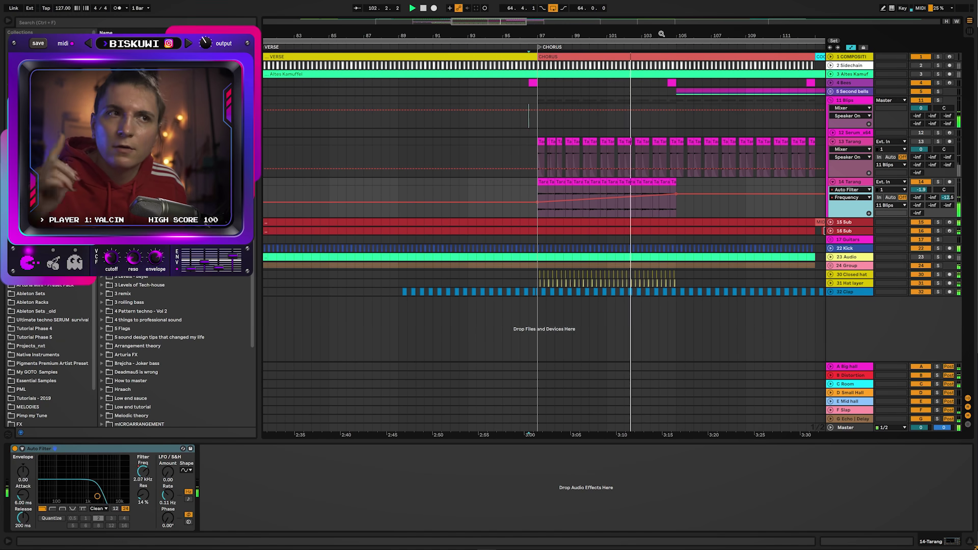
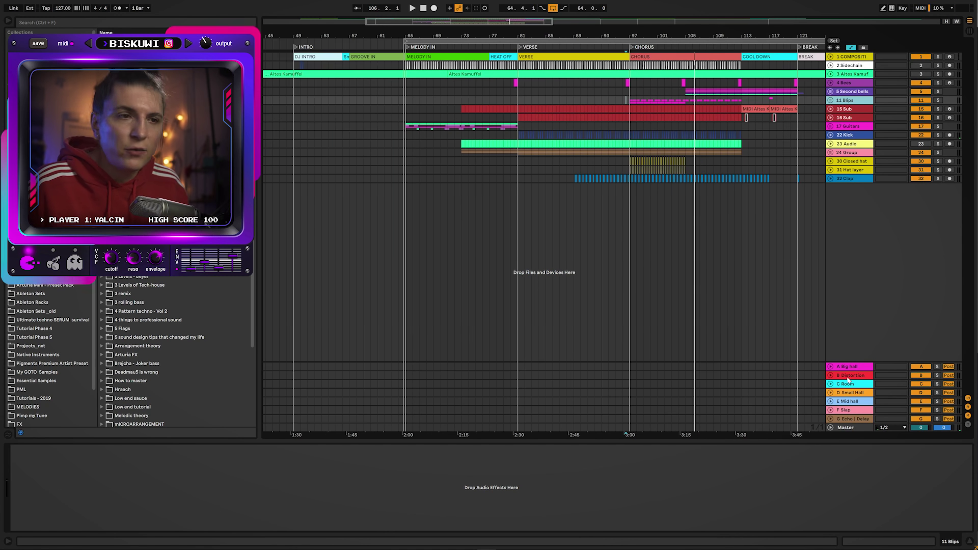
Step: Play the verse from about bar 82 with the B Distortion return soloed, then solo both Sub tracks instead
{"action": "left_click", "coordinate": [849, 376]}
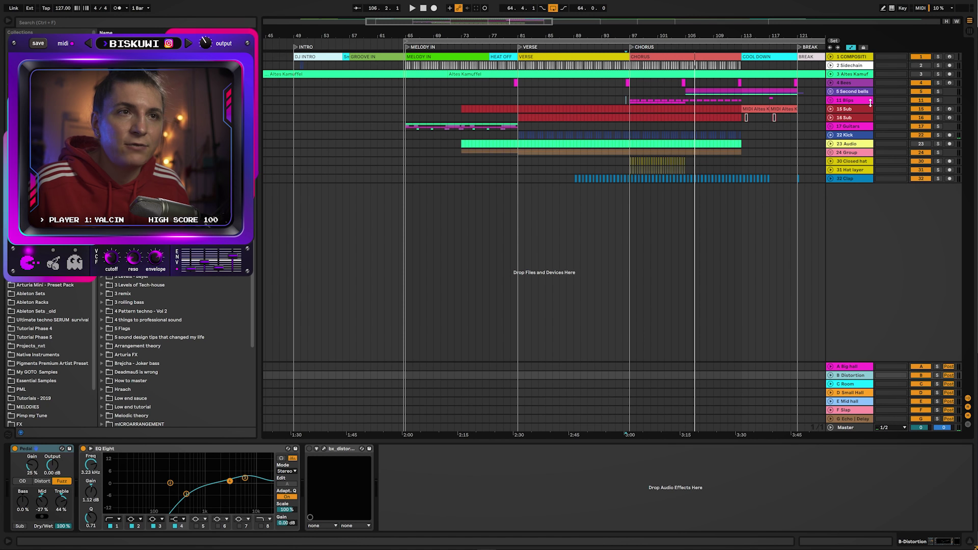
{"action": "left_click", "coordinate": [936, 375]}
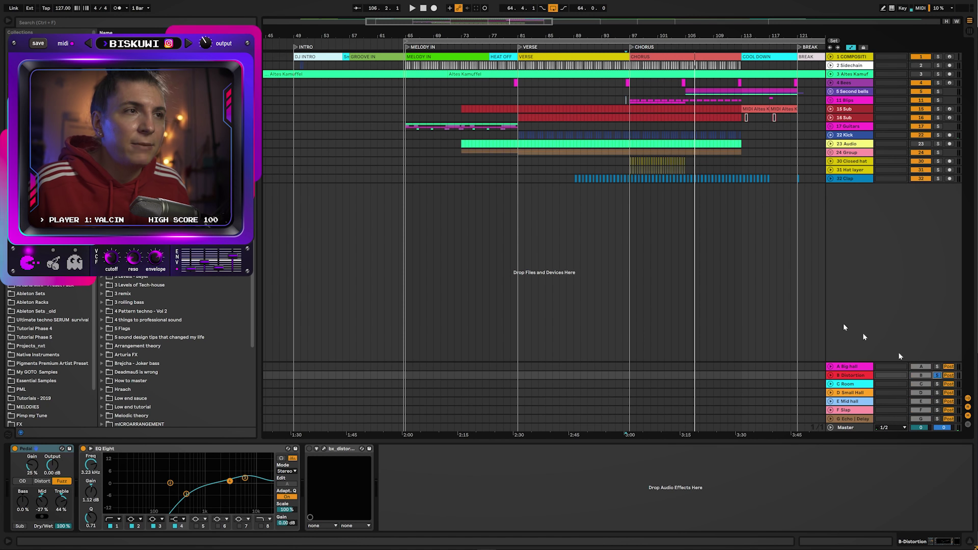
{"action": "left_click", "coordinate": [534, 93]}
{"action": "key", "text": "space"}
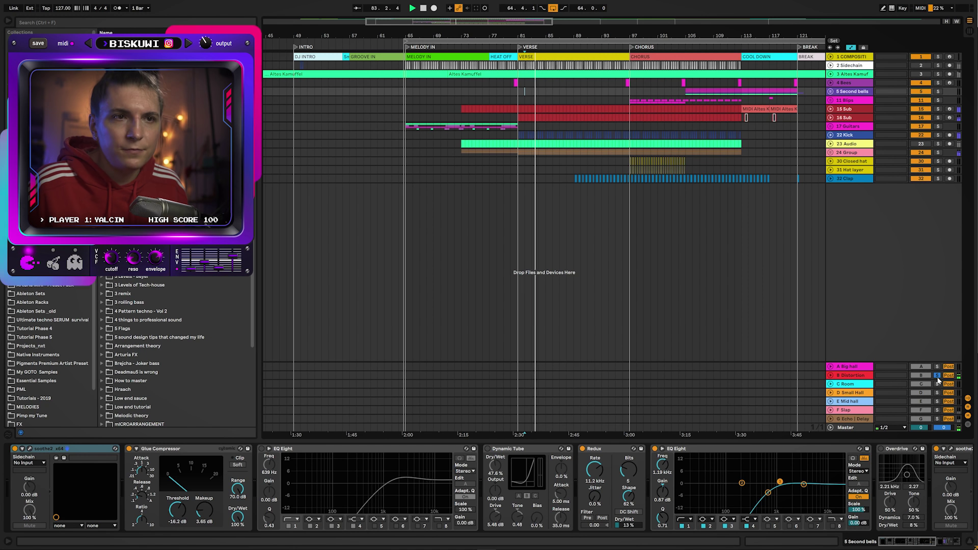
{"action": "left_click_drag", "start_coordinate": [938, 109], "coordinate": [938, 118]}
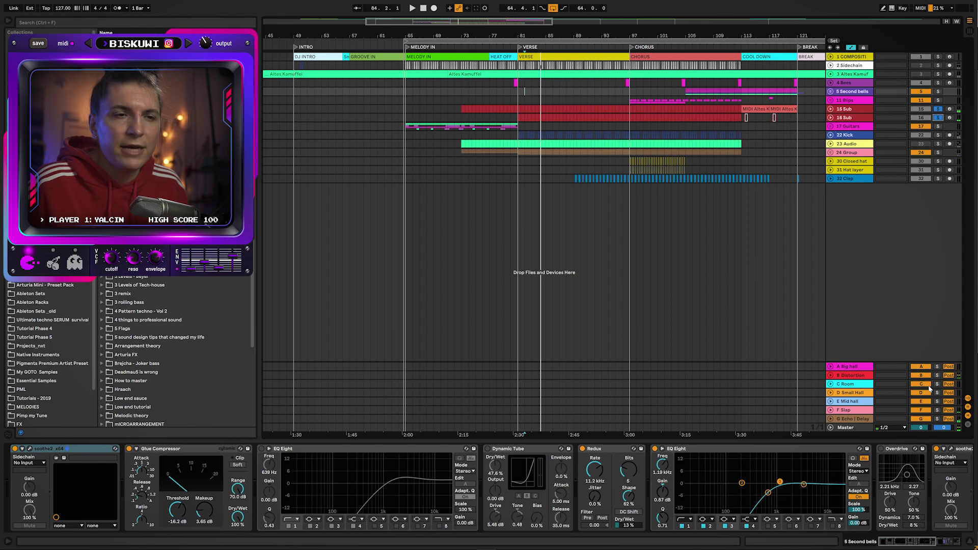
{"action": "key", "text": "space"}
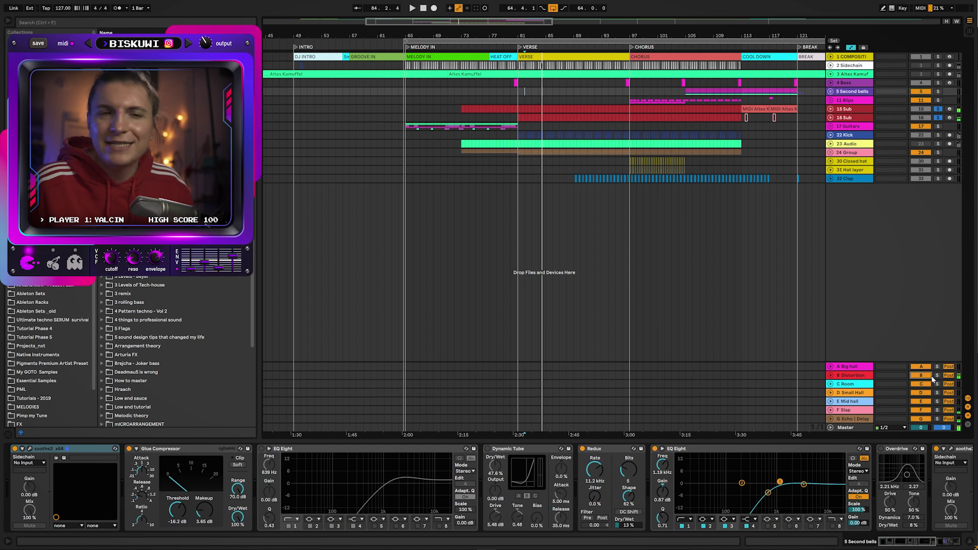
Step: Go through the Big hall, Room and Mid hall return tracks one after another
{"action": "left_click", "coordinate": [863, 377]}
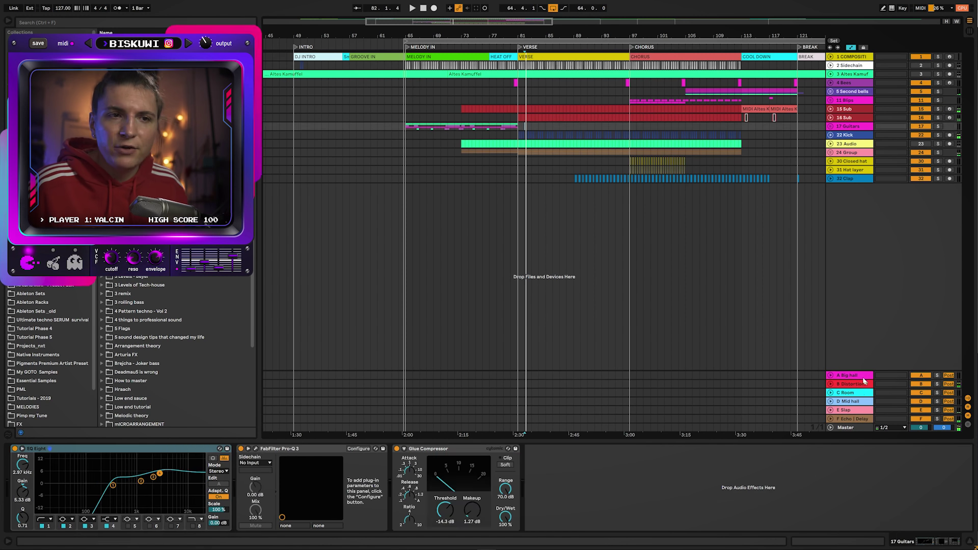
{"action": "left_click", "coordinate": [861, 378]}
{"action": "left_click", "coordinate": [859, 393]}
{"action": "left_click", "coordinate": [854, 375]}
{"action": "left_click", "coordinate": [856, 393]}
{"action": "left_click", "coordinate": [855, 402]}
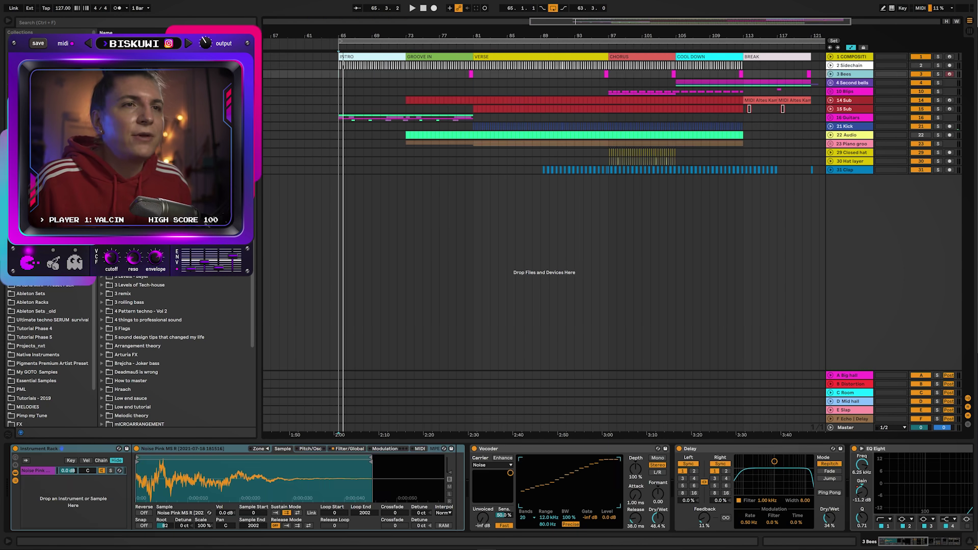
Step: Unfold the Bees track, solo it and play its clip from 80.3.3 just before the verse, then return to the clip's start
{"action": "left_click", "coordinate": [830, 74]}
{"action": "left_click_drag", "start_coordinate": [451, 34], "coordinate": [456, 82]}
{"action": "left_click", "coordinate": [545, 84]}
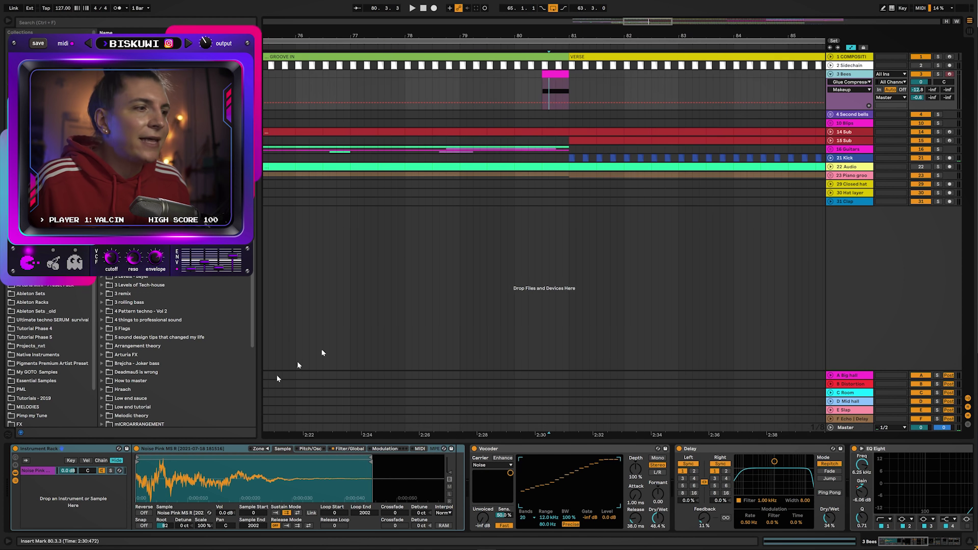
{"action": "left_click", "coordinate": [938, 73]}
{"action": "key", "text": "space"}
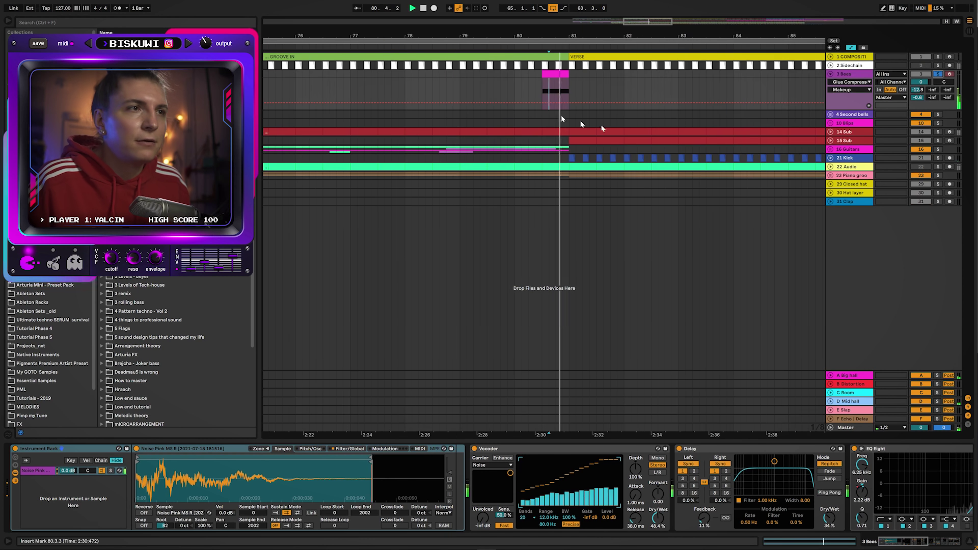
{"action": "left_click", "coordinate": [542, 87]}
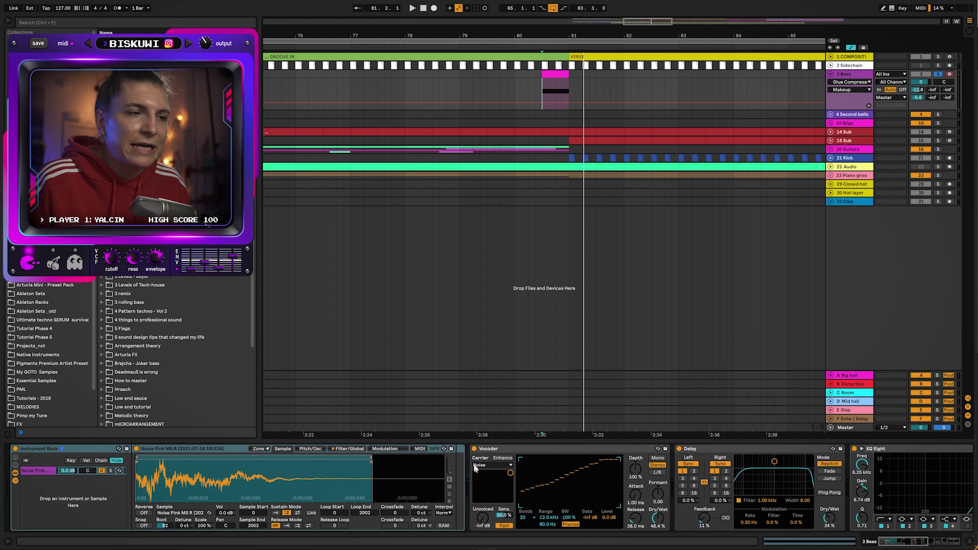
Step: Group the Bees track's effects from Vocoder through Reverb into one Audio Effect Rack
{"action": "left_click", "coordinate": [658, 449]}
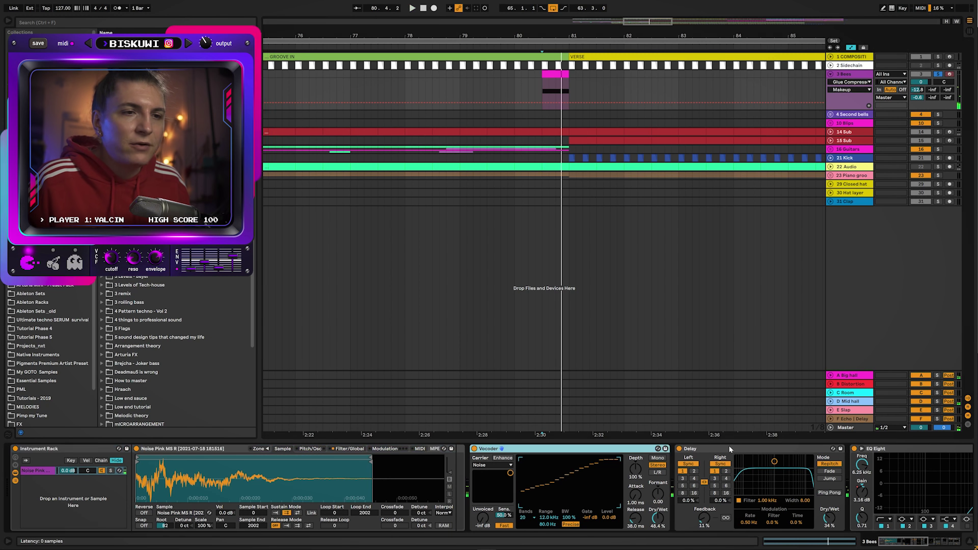
{"action": "scroll", "coordinate": [815, 479], "scroll_direction": "right", "scroll_amount": 10}
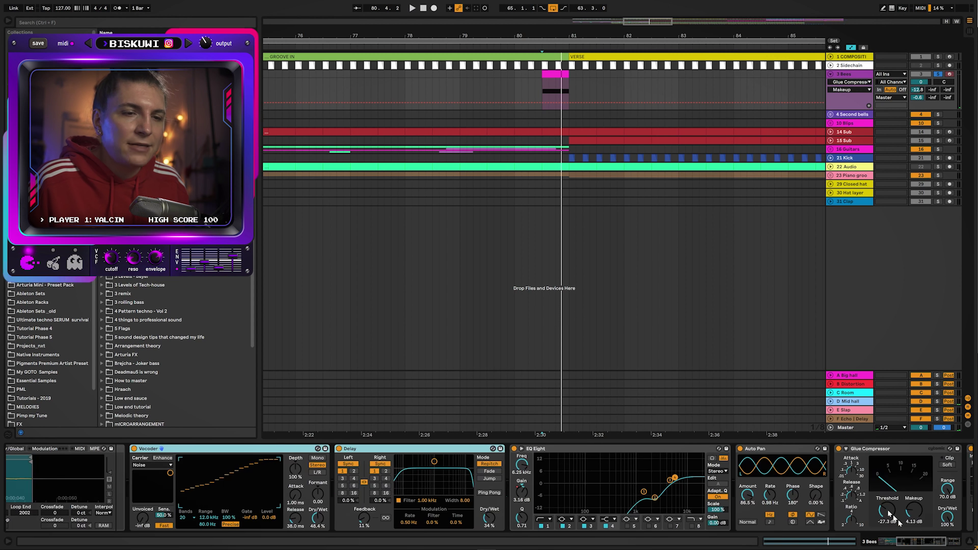
{"action": "scroll", "coordinate": [899, 522], "scroll_direction": "right", "scroll_amount": 8}
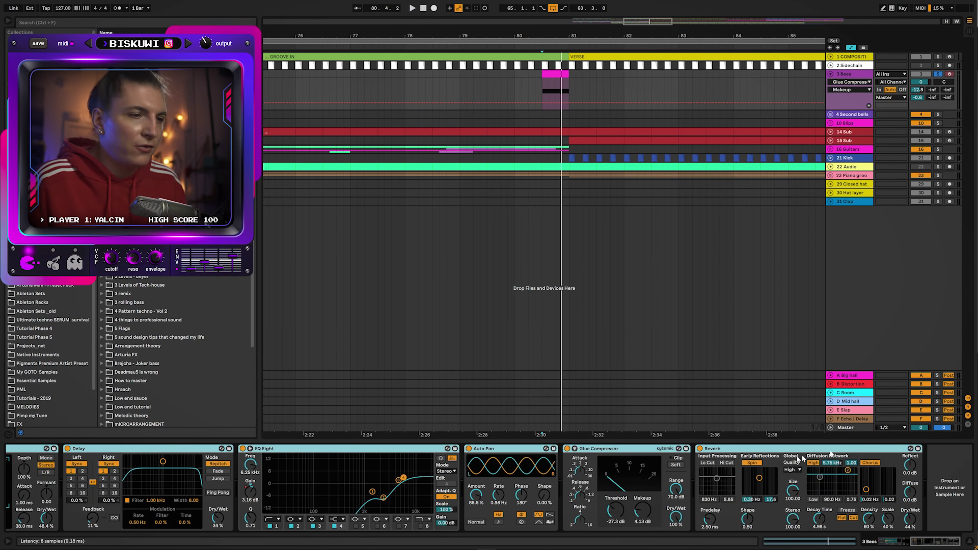
{"action": "scroll", "coordinate": [920, 534], "scroll_direction": "left", "scroll_amount": 18}
Step: Bypass the Bees track's Audio Effect Rack and play the clip dry, then re-enable the rack and play it with effects
{"action": "left_click", "coordinate": [474, 450]}
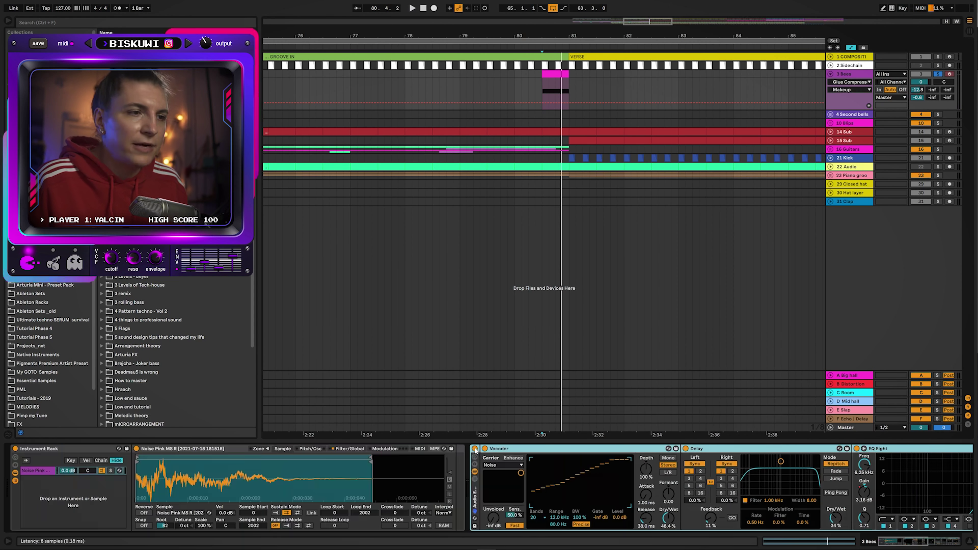
{"action": "key", "text": "space"}
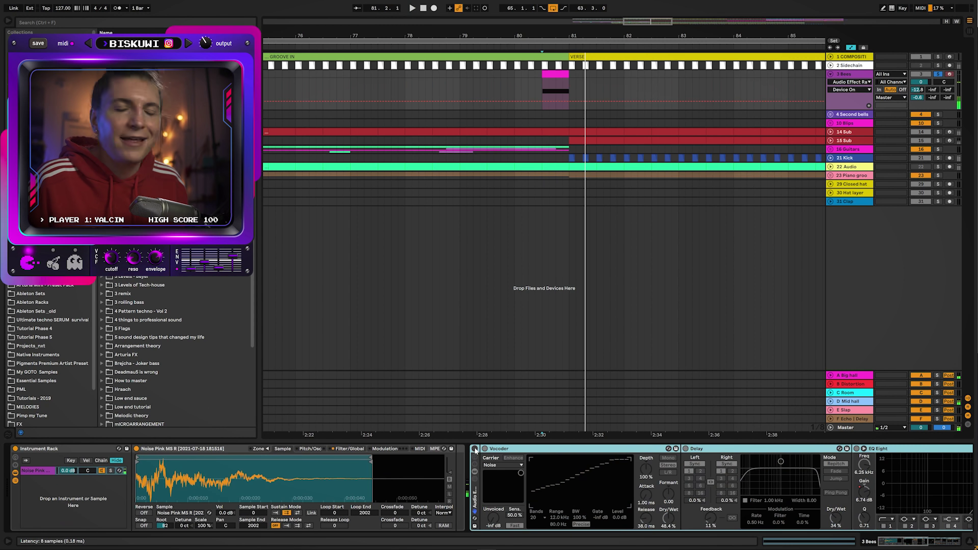
{"action": "left_click", "coordinate": [475, 450]}
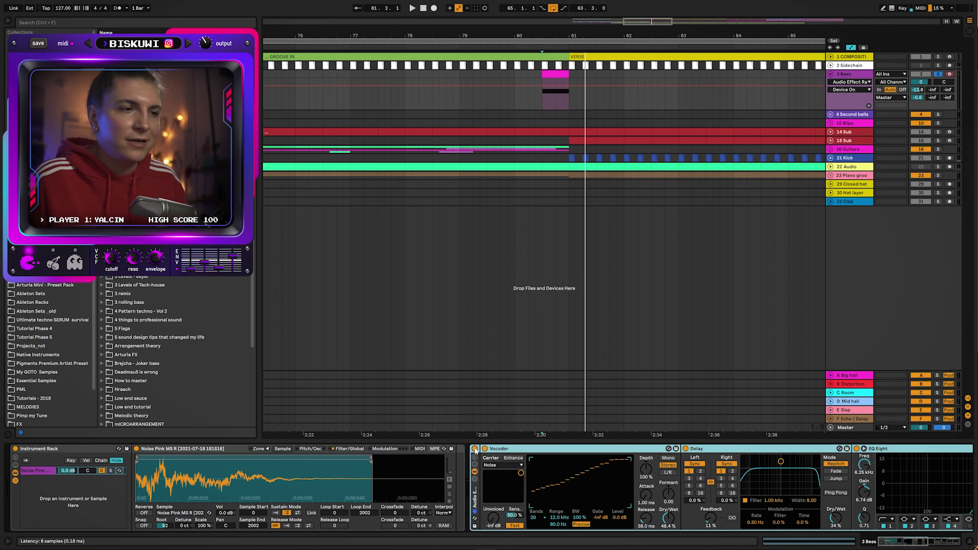
{"action": "key", "text": "space"}
{"action": "key", "text": "space"}
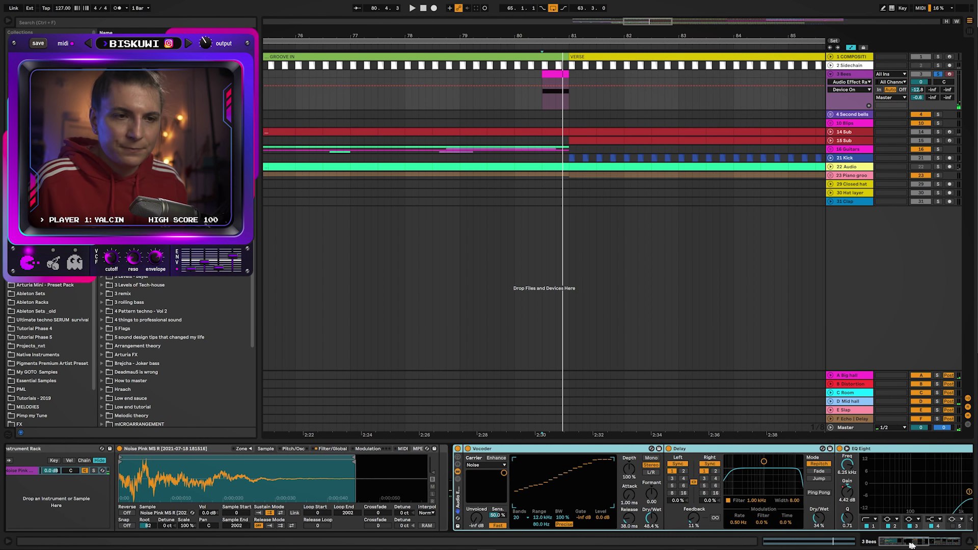
Step: Play the Bees track while bypassing its EQ Eight, re-enable the EQ and stop playback
{"action": "scroll", "coordinate": [502, 452], "scroll_direction": "down", "scroll_amount": 5}
{"action": "key", "text": "space"}
{"action": "left_click", "coordinate": [500, 450]}
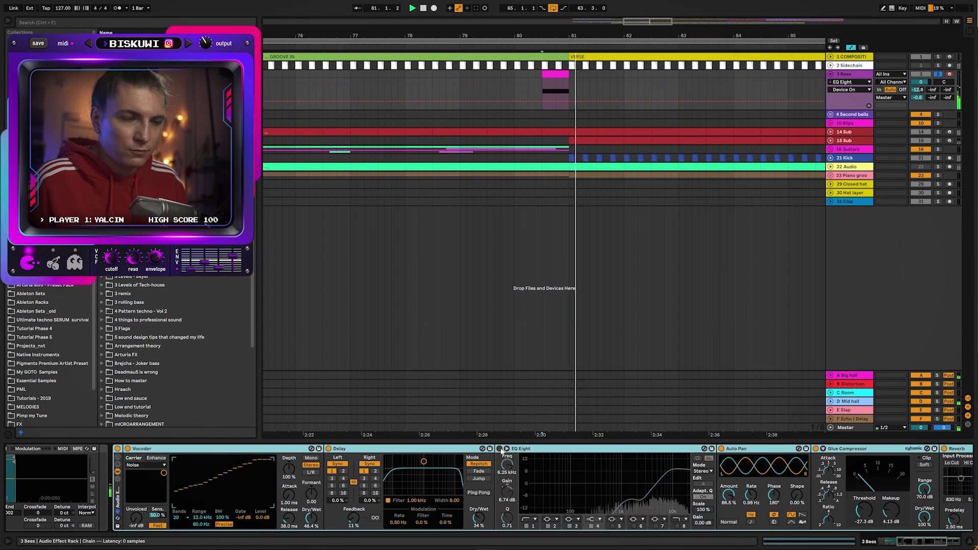
{"action": "left_click", "coordinate": [500, 449]}
{"action": "key", "text": "space"}
Step: Show the EQ Eight band 4 gain automation on the Bees track and play its clip into the verse
{"action": "left_click", "coordinate": [856, 83]}
{"action": "left_click", "coordinate": [853, 137]}
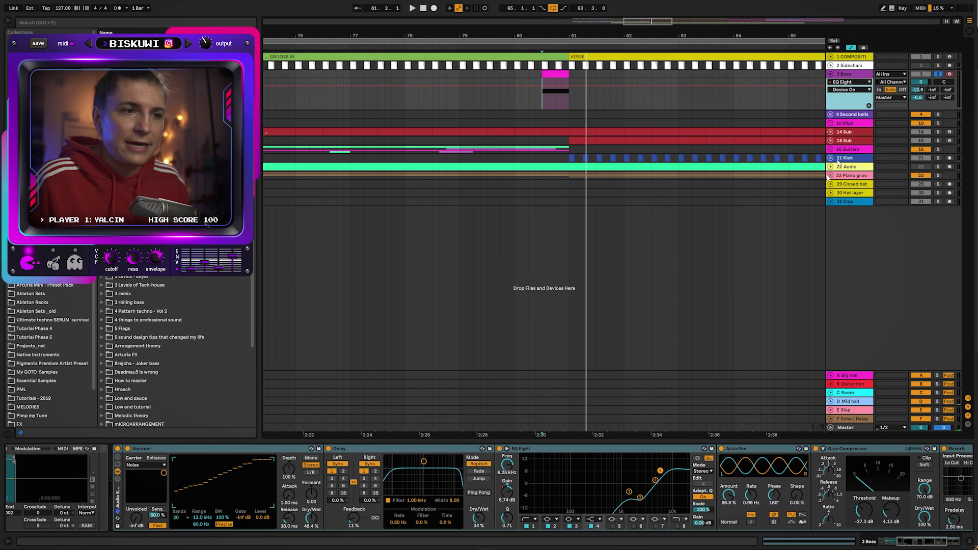
{"action": "left_click", "coordinate": [508, 497]}
{"action": "key", "text": "space"}
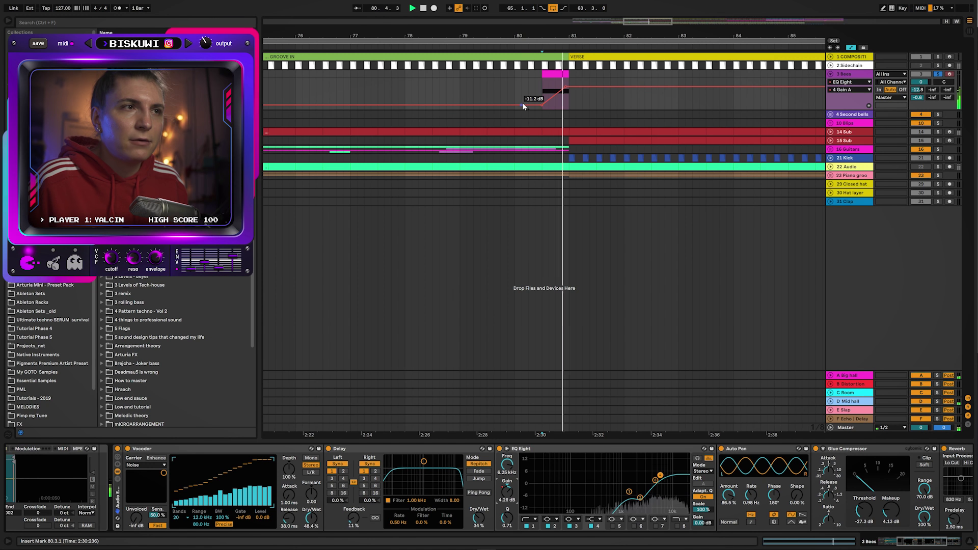
{"action": "key", "text": "space"}
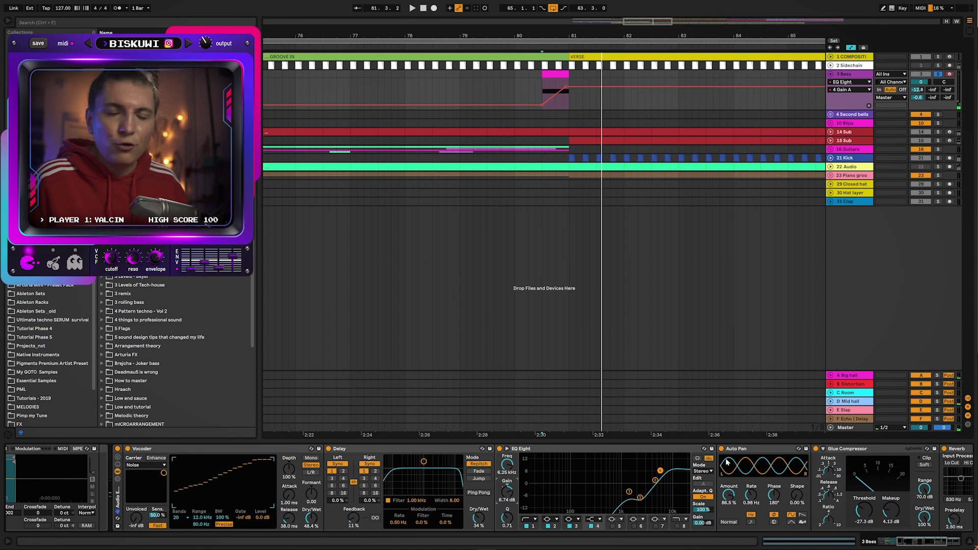
Step: Unsolo and fold the Bees track, bring the whole arrangement into view and play it from the intro at 65.1.1
{"action": "left_click", "coordinate": [938, 74]}
{"action": "left_click", "coordinate": [832, 74]}
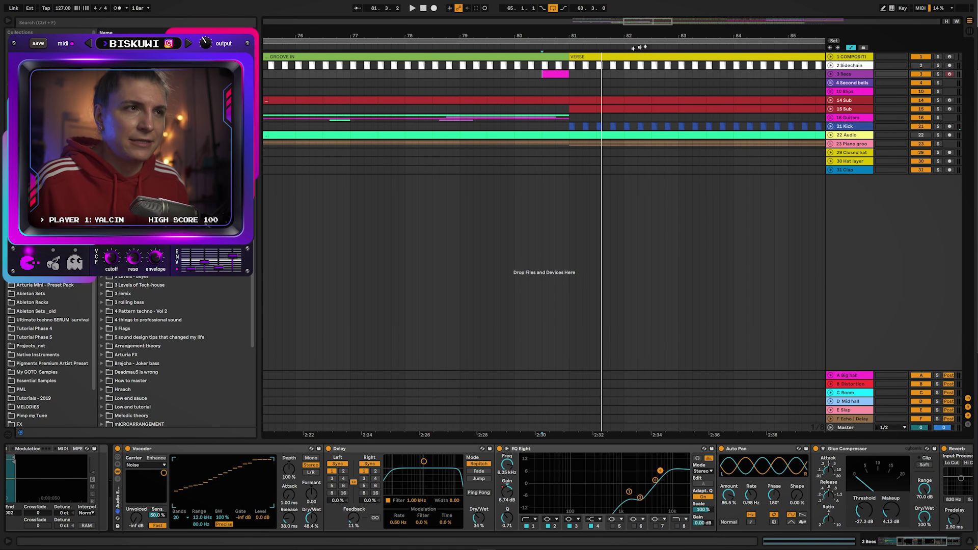
{"action": "key", "text": "space"}
{"action": "key", "text": "space"}
{"action": "key", "text": "w"}
{"action": "left_click_drag", "start_coordinate": [545, 36], "coordinate": [544, 28]}
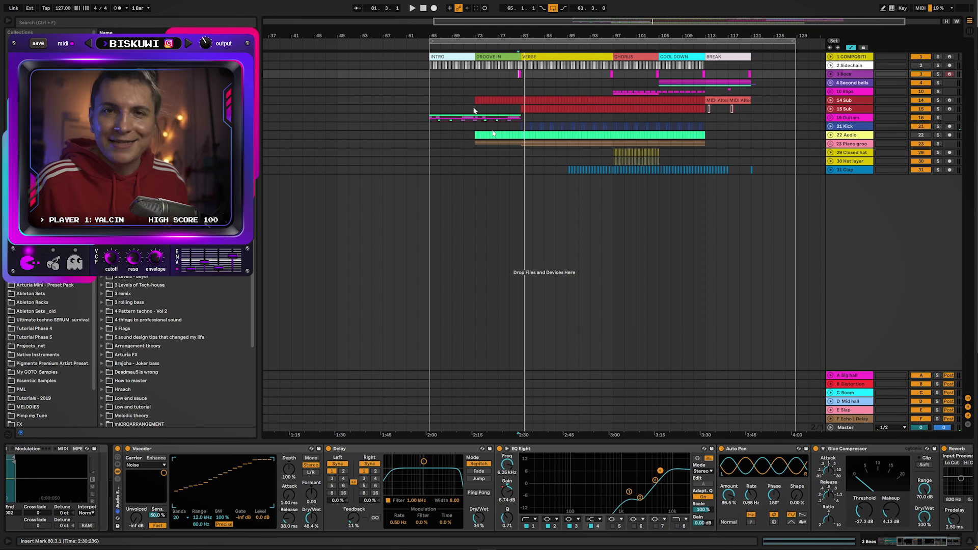
{"action": "key", "text": "space"}
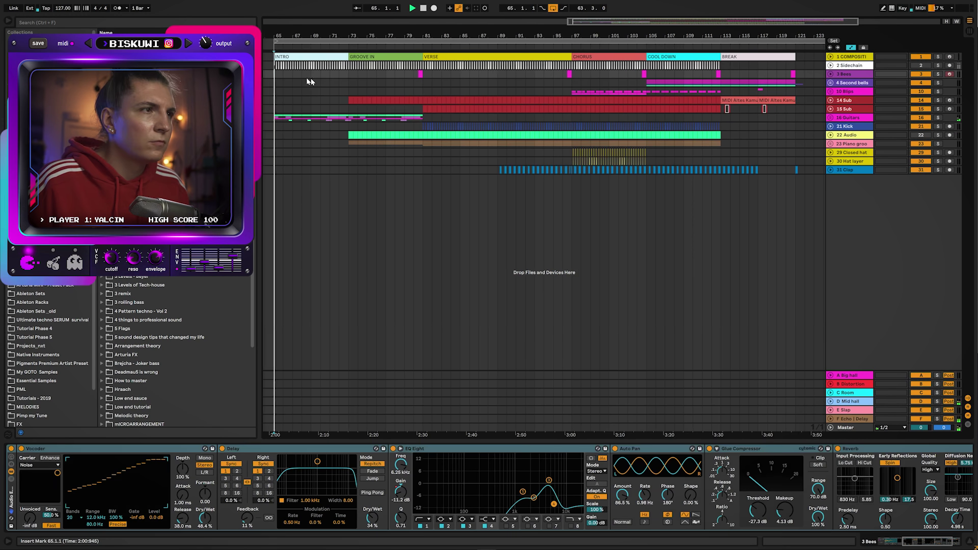
Step: Unfold the Guitars group during playback and inspect the Tarang clip's notes, then bring back its devices
{"action": "left_click", "coordinate": [831, 126]}
{"action": "left_click", "coordinate": [831, 127]}
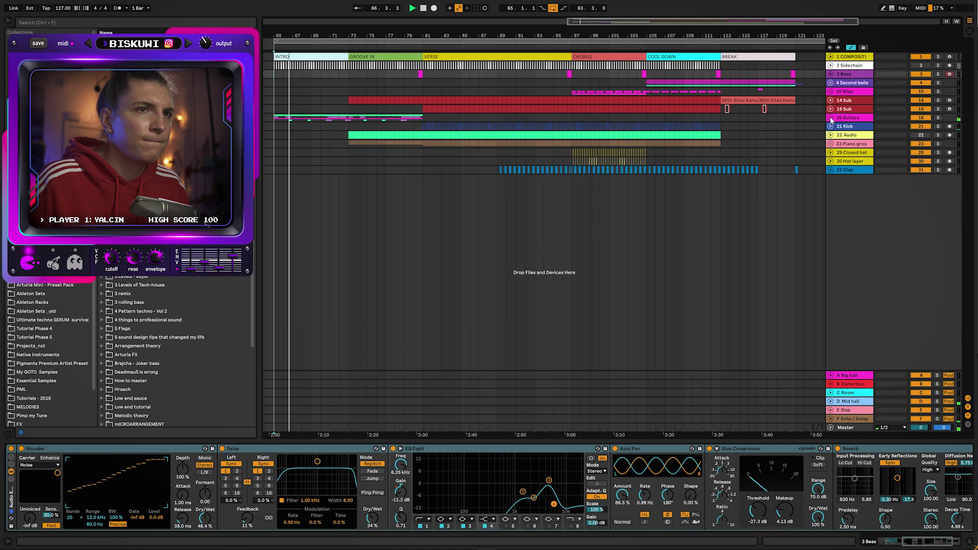
{"action": "left_click", "coordinate": [831, 118]}
{"action": "left_click", "coordinate": [304, 137]}
{"action": "double_click", "coordinate": [305, 137]}
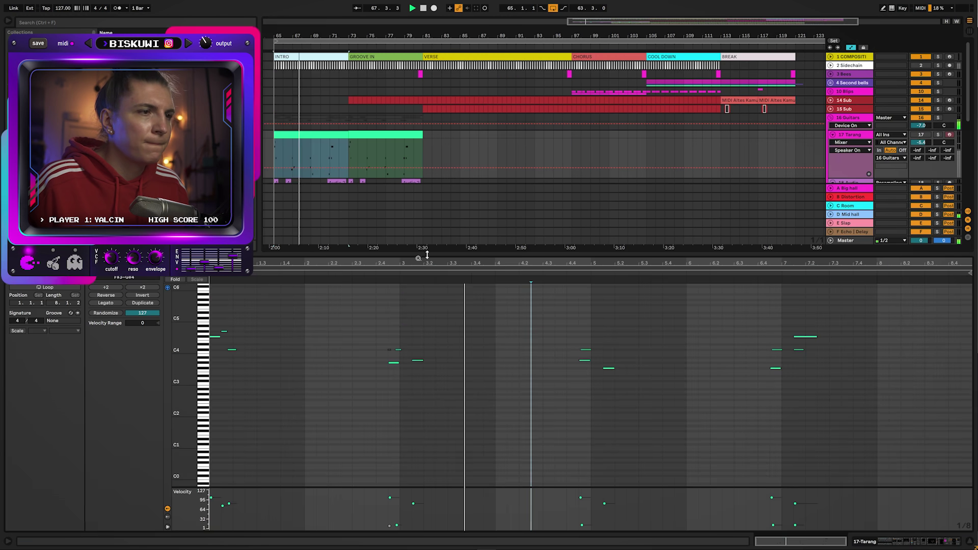
{"action": "scroll", "coordinate": [327, 369], "scroll_direction": "up", "scroll_amount": 4}
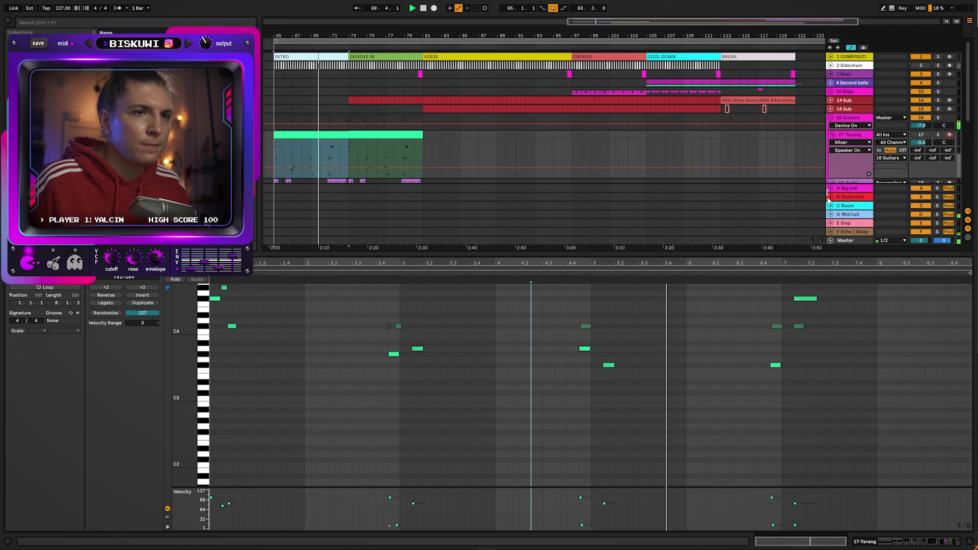
{"action": "key", "text": "shift+Tab"}
{"action": "left_click_drag", "start_coordinate": [304, 34], "coordinate": [401, 110]}
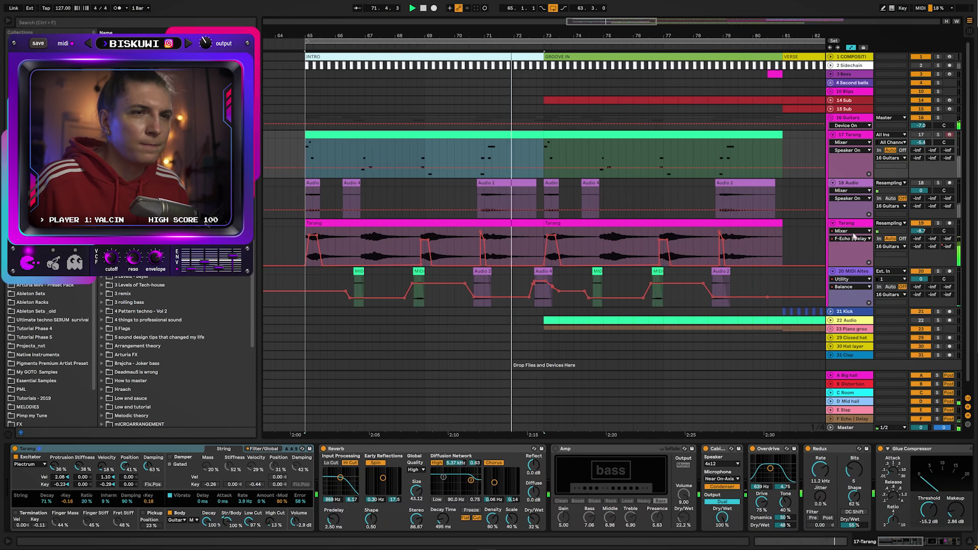
Step: Check the device chain of the 20 MIDI Altes track and the automation on it and the Tarang audio track
{"action": "left_click", "coordinate": [849, 275]}
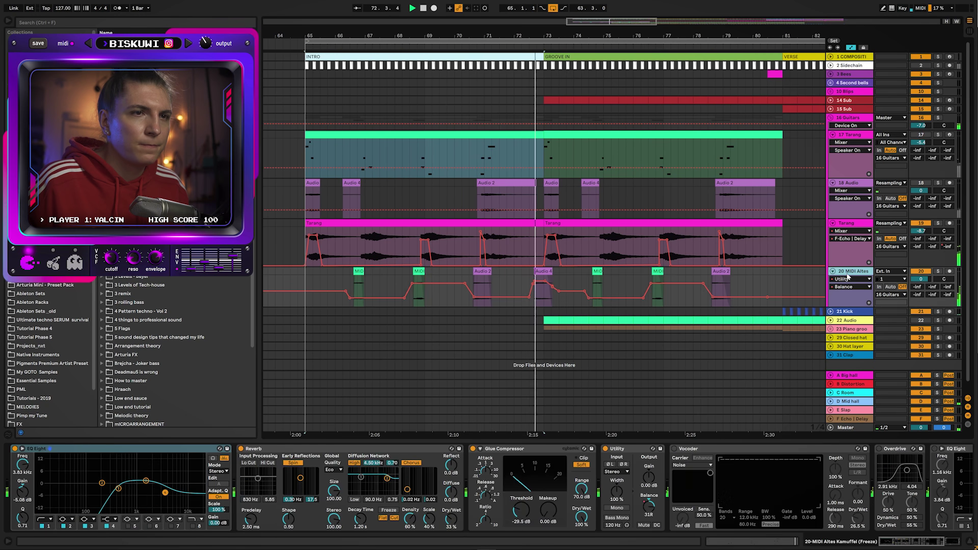
{"action": "left_click", "coordinate": [849, 232]}
{"action": "left_click", "coordinate": [849, 232]}
{"action": "left_click", "coordinate": [849, 280]}
{"action": "left_click", "coordinate": [848, 279]}
{"action": "left_click", "coordinate": [850, 287]}
{"action": "left_click", "coordinate": [850, 289]}
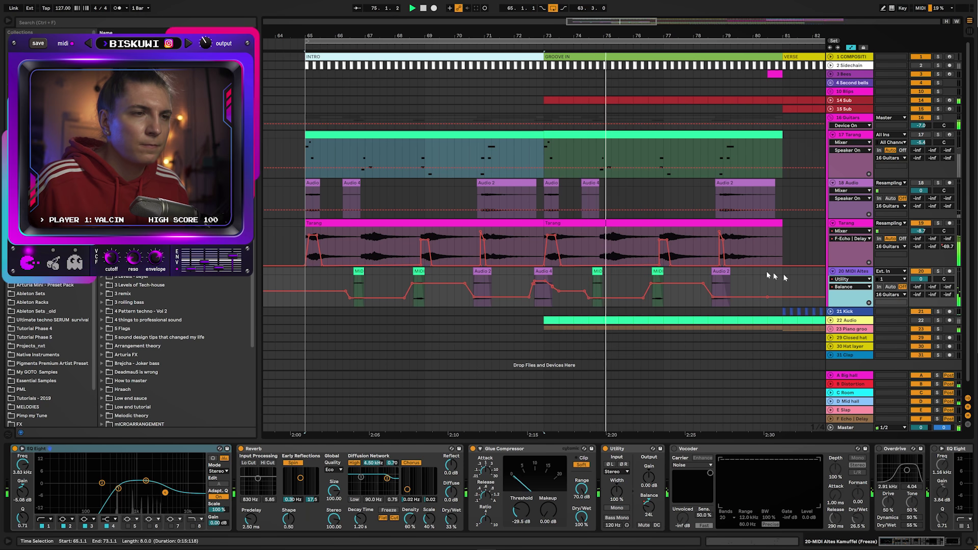
{"action": "left_click_drag", "start_coordinate": [607, 29], "coordinate": [604, 23]}
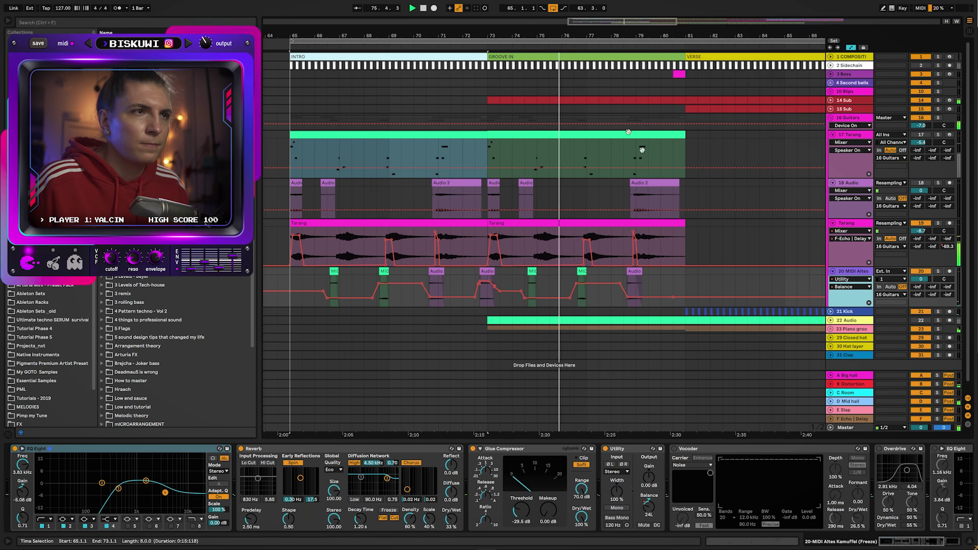
Step: Unfold and enlarge the 14 Sub track, view its EQ Eight frequency automation and switch to the Serum Pitch Bend automation
{"action": "left_click", "coordinate": [831, 100]}
{"action": "left_click_drag", "start_coordinate": [854, 113], "coordinate": [854, 184]}
{"action": "left_click", "coordinate": [849, 116]}
{"action": "left_click", "coordinate": [850, 115]}
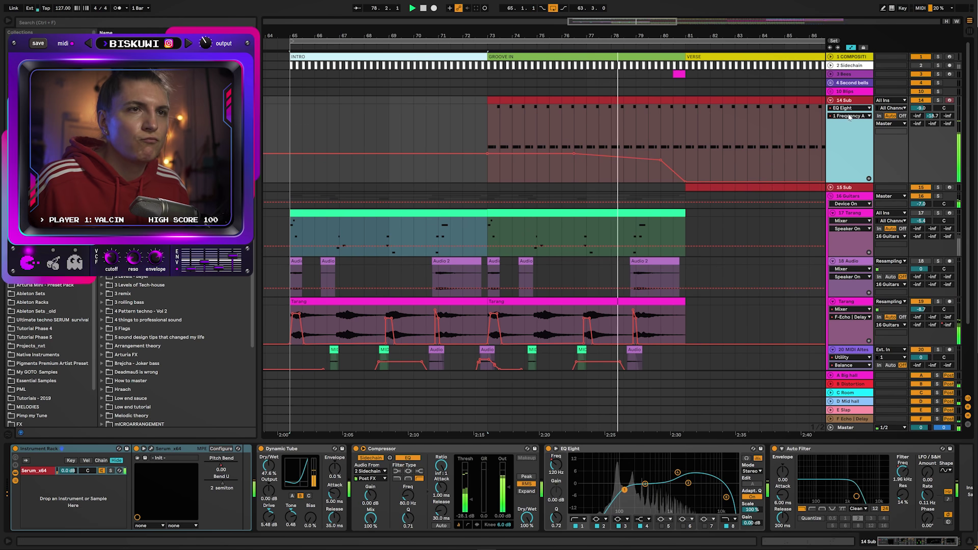
{"action": "left_click", "coordinate": [848, 109]}
{"action": "left_click", "coordinate": [850, 129]}
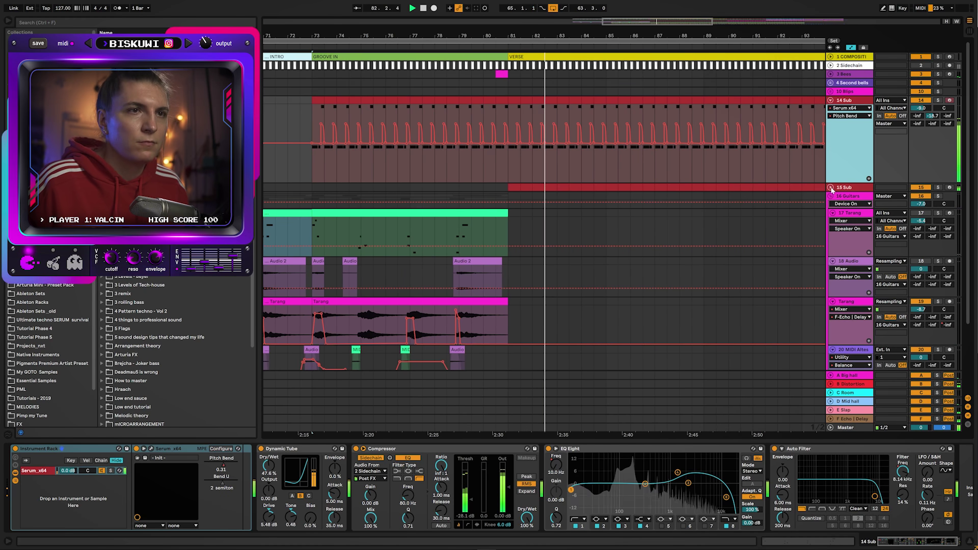
Step: Unfold and enlarge the 15 Sub track to view its Serum Pitch Bend automation, then fold both Sub tracks
{"action": "left_click", "coordinate": [832, 187]}
{"action": "scroll", "coordinate": [844, 179], "scroll_direction": "down", "scroll_amount": 1}
{"action": "left_click_drag", "start_coordinate": [844, 182], "coordinate": [849, 291]}
{"action": "left_click", "coordinate": [850, 177]}
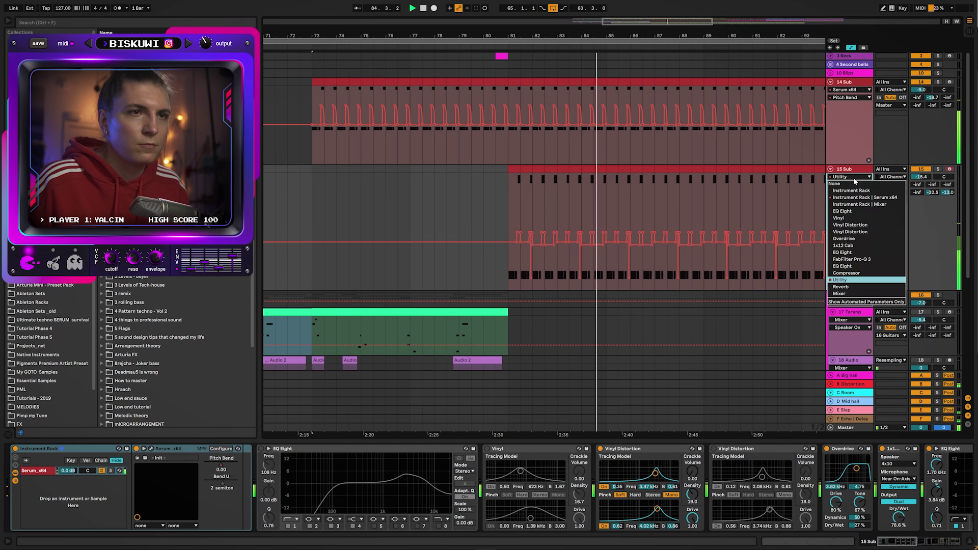
{"action": "left_click", "coordinate": [853, 187]}
{"action": "left_click", "coordinate": [853, 185]}
{"action": "left_click", "coordinate": [851, 200]}
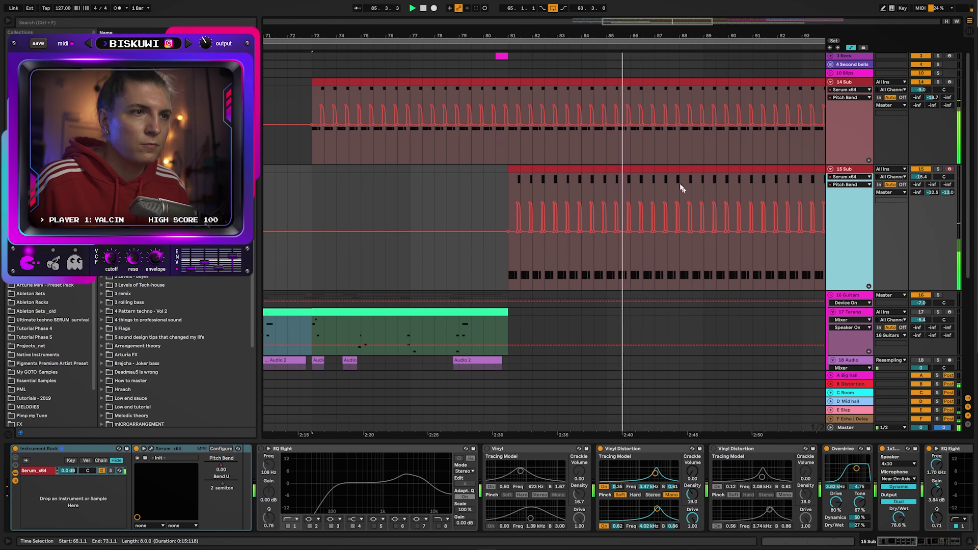
{"action": "scroll", "coordinate": [851, 102], "scroll_direction": "up", "scroll_amount": 1}
{"action": "left_click", "coordinate": [830, 101]}
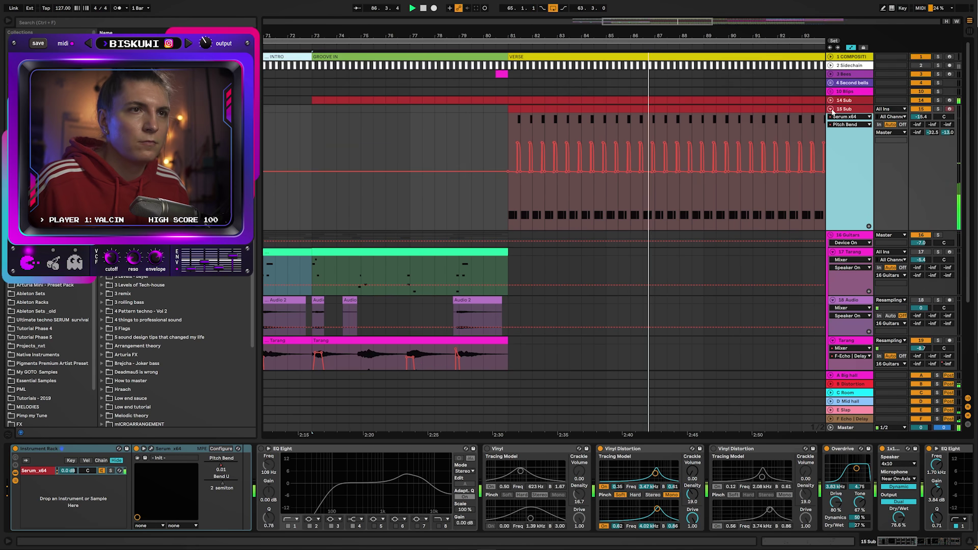
{"action": "left_click", "coordinate": [831, 109]}
Step: Unfold the Piano group and the Clap track to view their clips during the verse, then fold them and the Guitars group
{"action": "scroll", "coordinate": [703, 280], "scroll_direction": "down", "scroll_amount": 1}
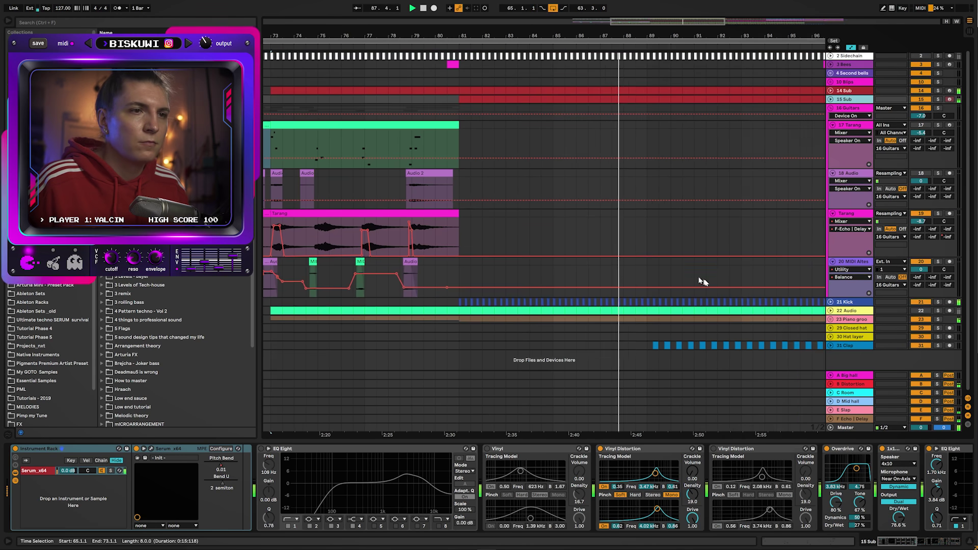
{"action": "left_click", "coordinate": [830, 320]}
{"action": "scroll", "coordinate": [801, 282], "scroll_direction": "down", "scroll_amount": 8}
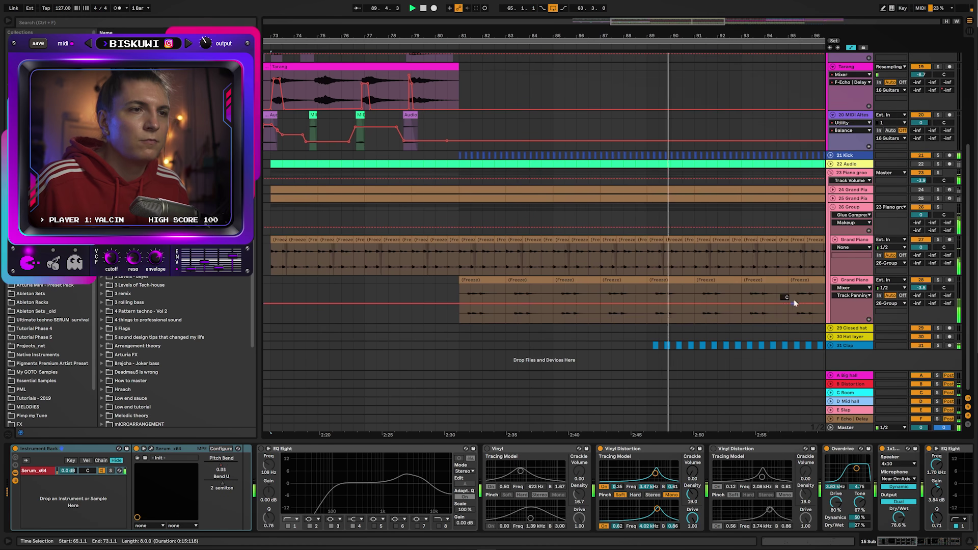
{"action": "left_click_drag", "start_coordinate": [736, 36], "coordinate": [708, 29]}
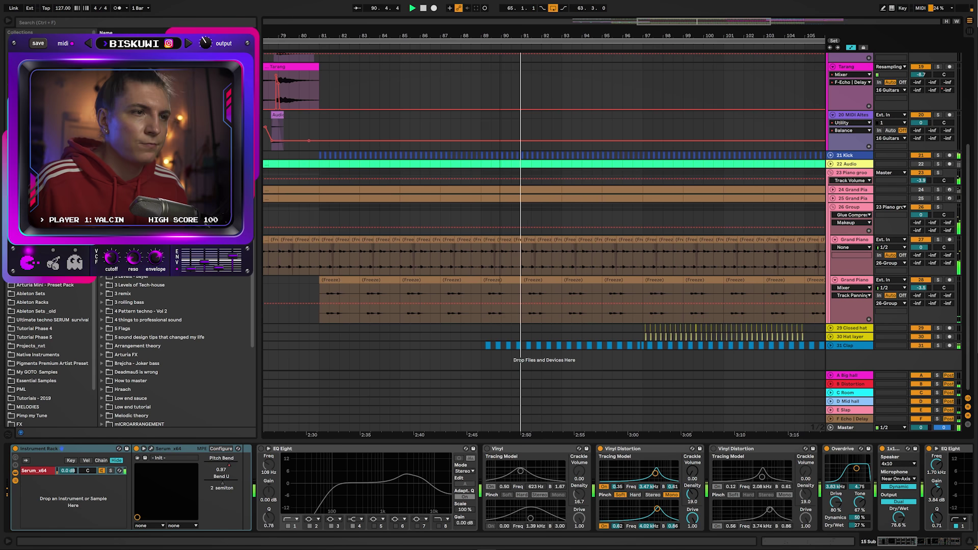
{"action": "left_click", "coordinate": [830, 346]}
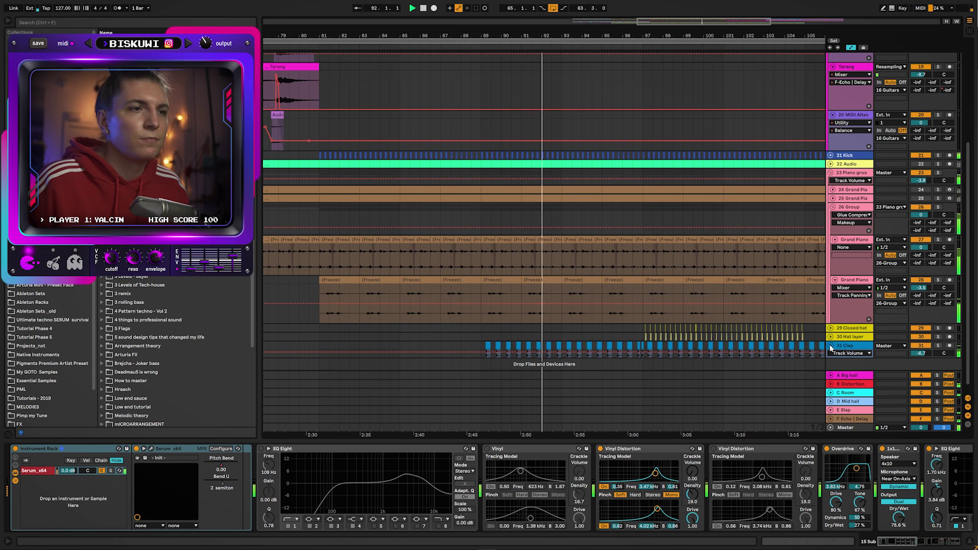
{"action": "scroll", "coordinate": [703, 292], "scroll_direction": "down", "scroll_amount": 1}
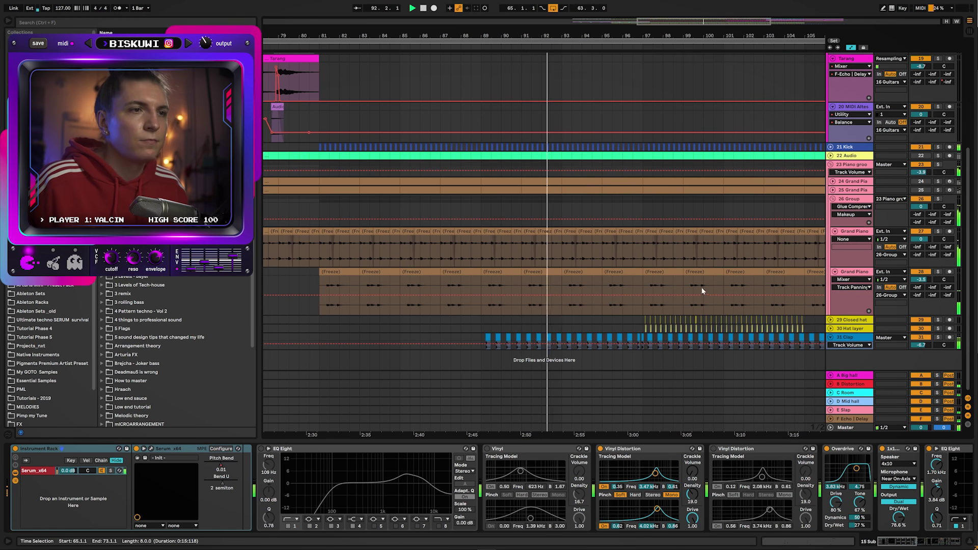
{"action": "left_click", "coordinate": [831, 165]}
{"action": "left_click", "coordinate": [832, 191]}
{"action": "scroll", "coordinate": [821, 209], "scroll_direction": "up", "scroll_amount": 6}
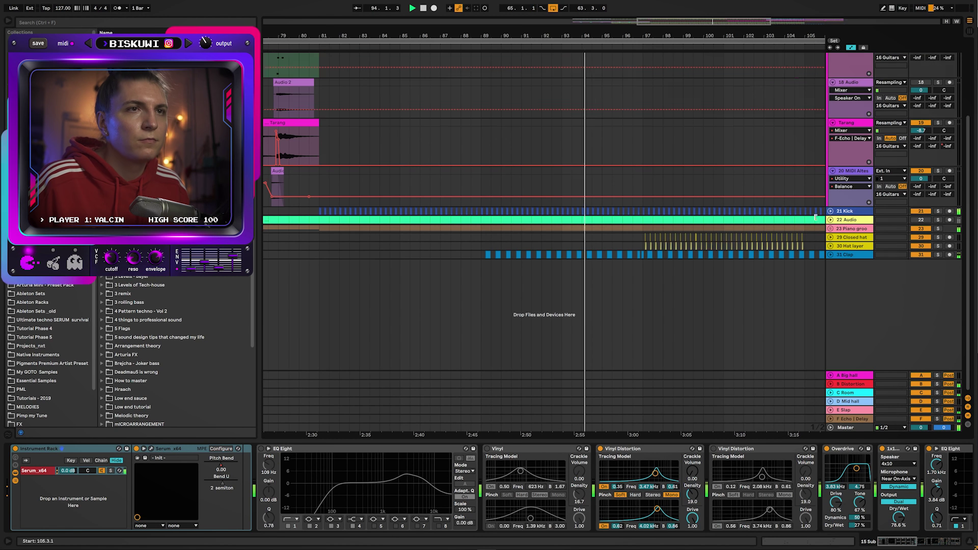
{"action": "left_click", "coordinate": [831, 118]}
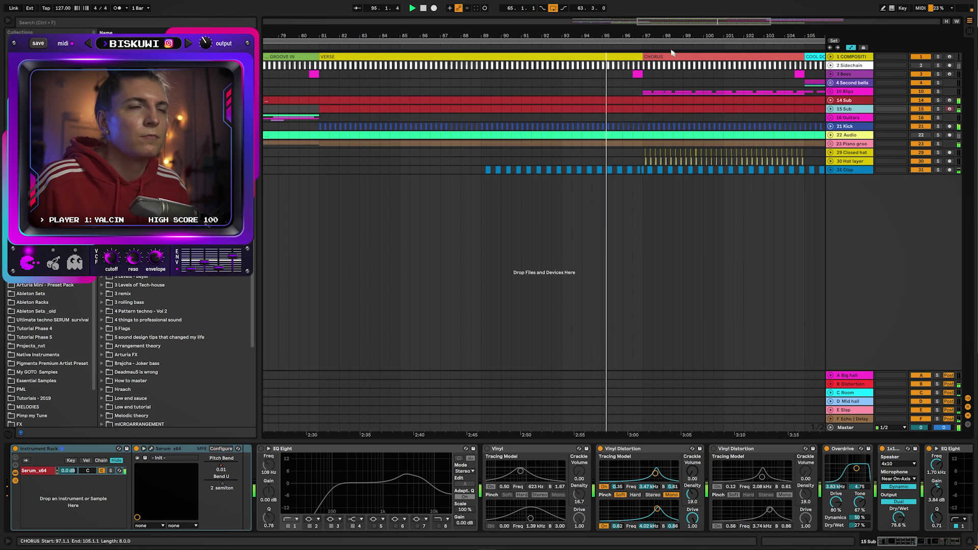
Step: Unfold the Blips group and both hat tracks at the chorus, enlarge the hat tracks, then fold Blips and Closed hat
{"action": "scroll", "coordinate": [643, 54], "scroll_direction": "down", "scroll_amount": 2}
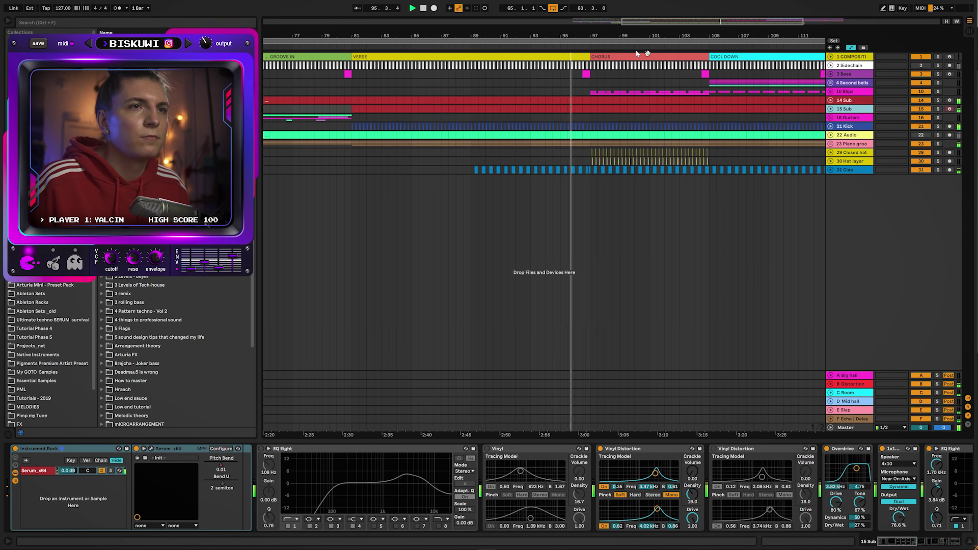
{"action": "left_click", "coordinate": [831, 92]}
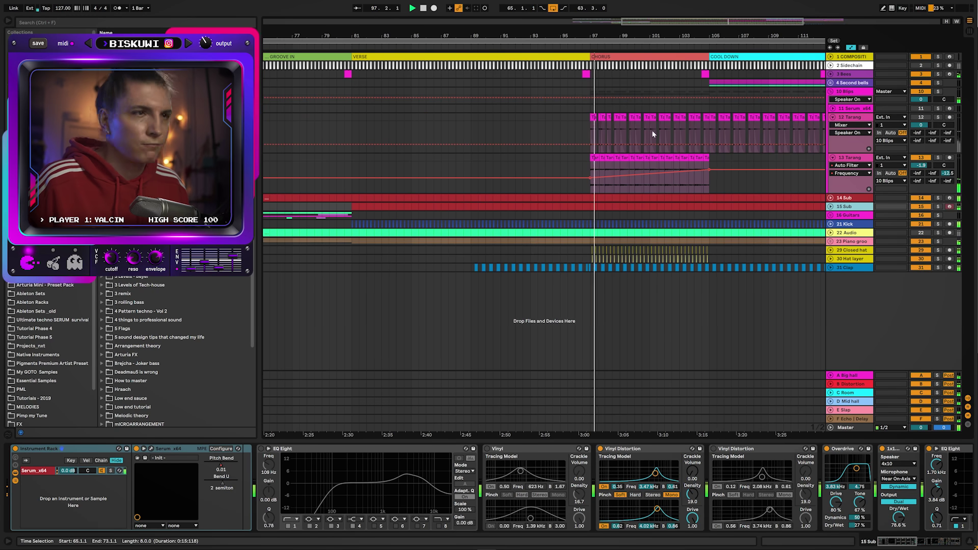
{"action": "left_click_drag", "start_coordinate": [650, 36], "coordinate": [629, 31]}
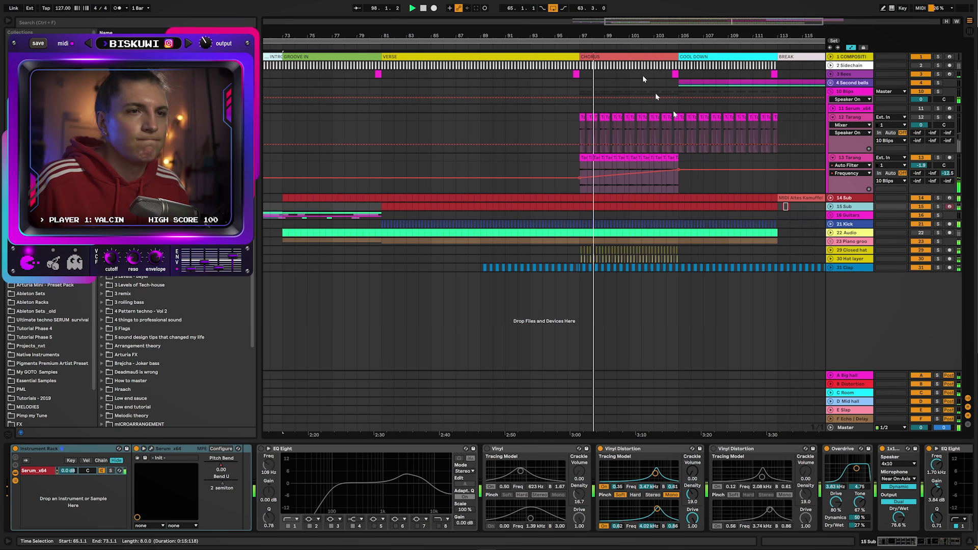
{"action": "left_click", "coordinate": [831, 250]}
{"action": "left_click", "coordinate": [831, 268]}
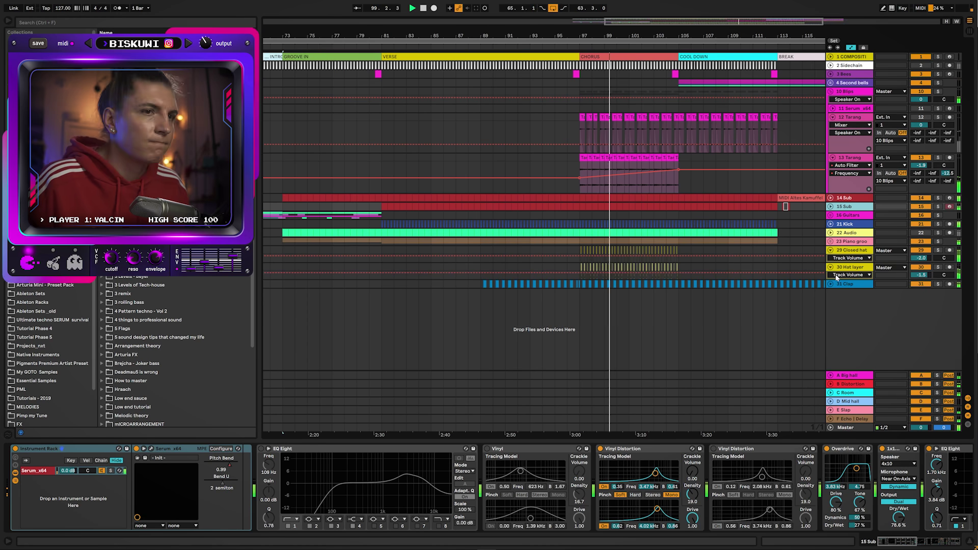
{"action": "mouse_move", "coordinate": [836, 276]}
{"action": "left_mouse_down"}
{"action": "mouse_move", "coordinate": [836, 285]}
{"action": "mouse_move", "coordinate": [842, 277]}
{"action": "left_mouse_up"}
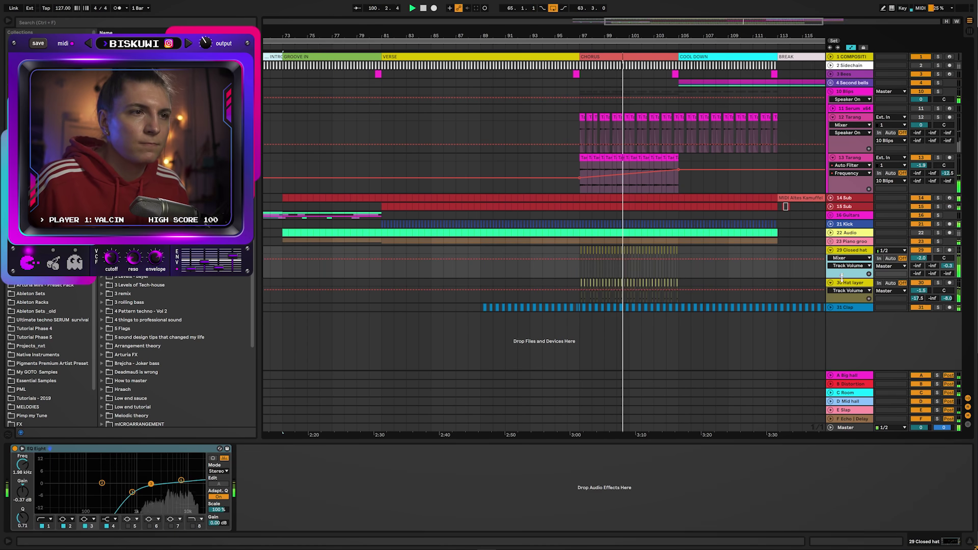
{"action": "left_click", "coordinate": [830, 93]}
{"action": "left_click", "coordinate": [831, 153]}
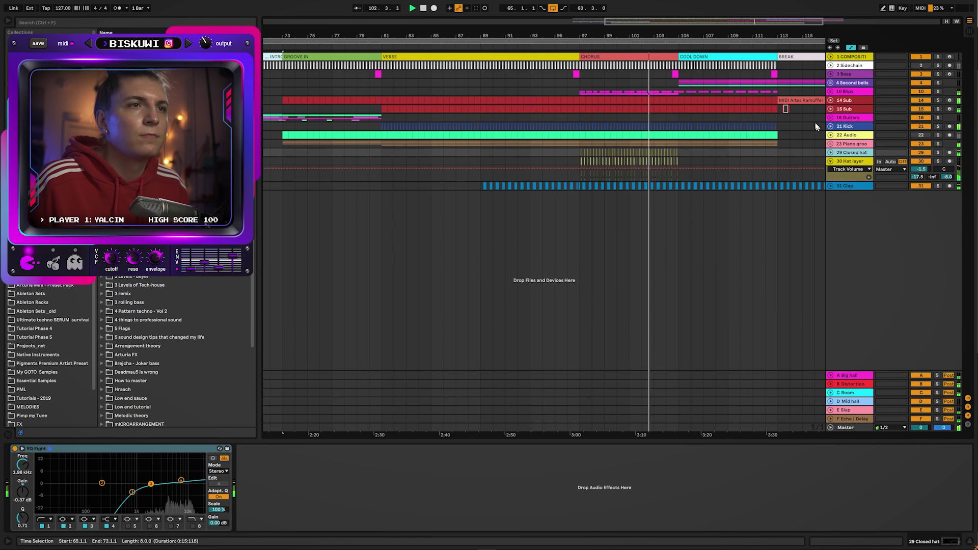
Step: Unfold the Second bells group at the cool down and select bars 109 to 113 on its 5 Instrument track
{"action": "left_click", "coordinate": [831, 83]}
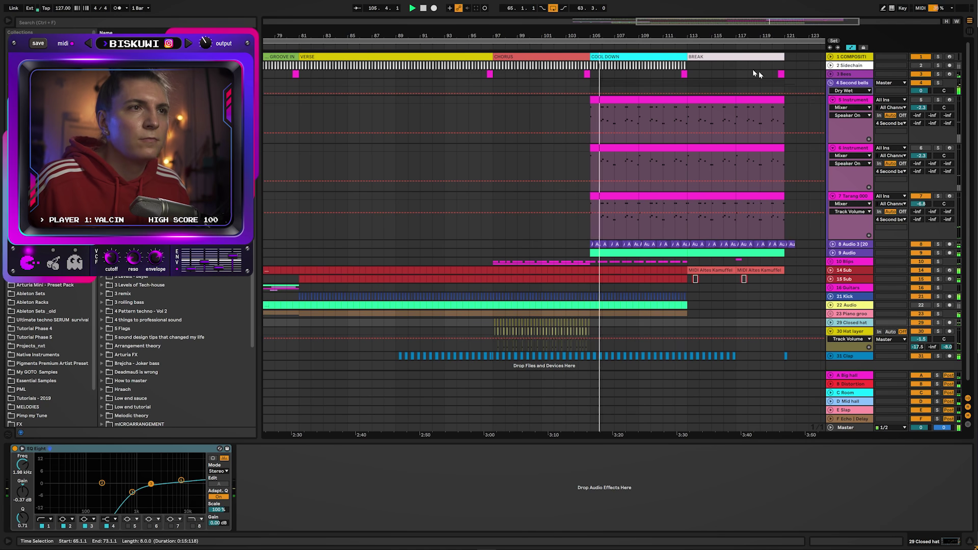
{"action": "left_click_drag", "start_coordinate": [669, 35], "coordinate": [668, 27]}
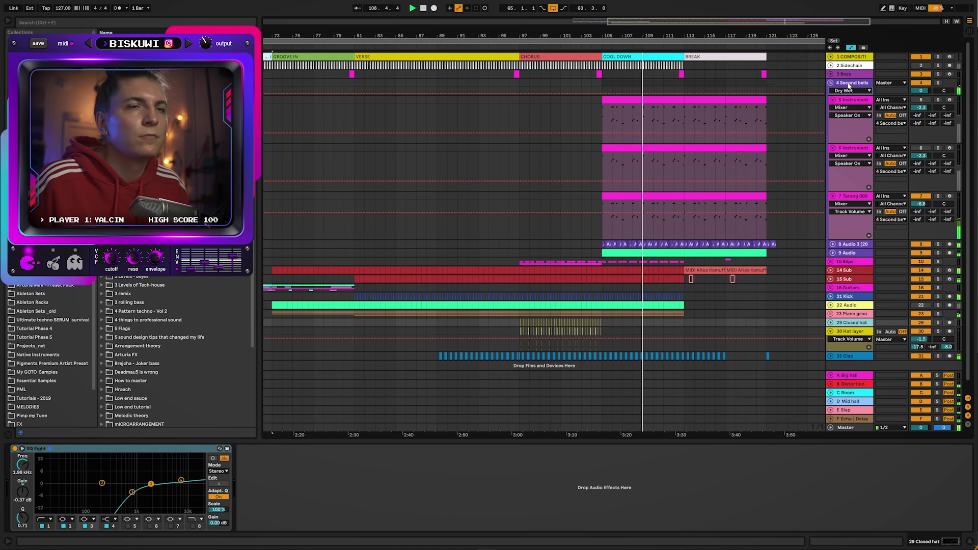
{"action": "mouse_move", "coordinate": [652, 108]}
{"action": "left_mouse_down"}
{"action": "mouse_move", "coordinate": [674, 108]}
{"action": "mouse_move", "coordinate": [666, 105]}
{"action": "left_mouse_up"}
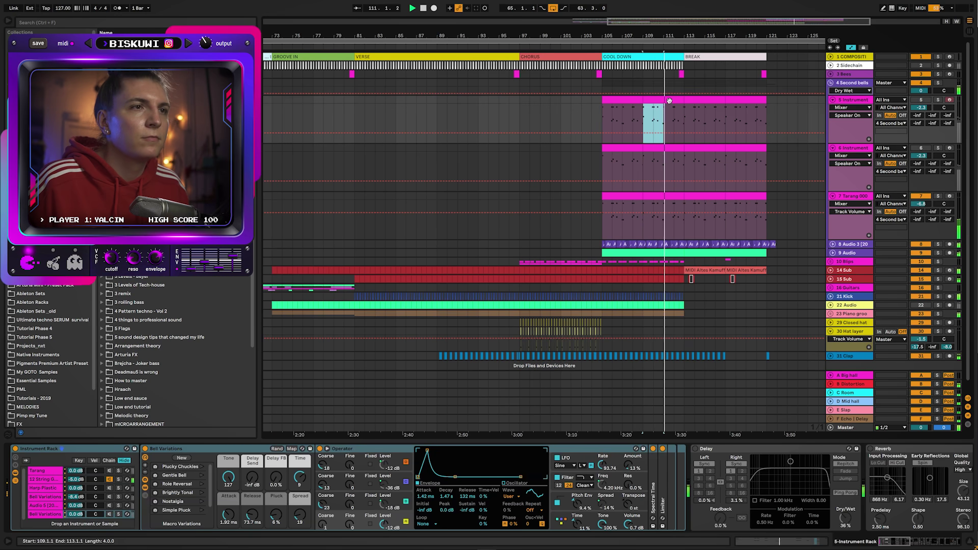
Step: Open the 5 Instrument clip at the cool down to view its notes, then close it and fold the Second bells group
{"action": "double_click", "coordinate": [670, 101]}
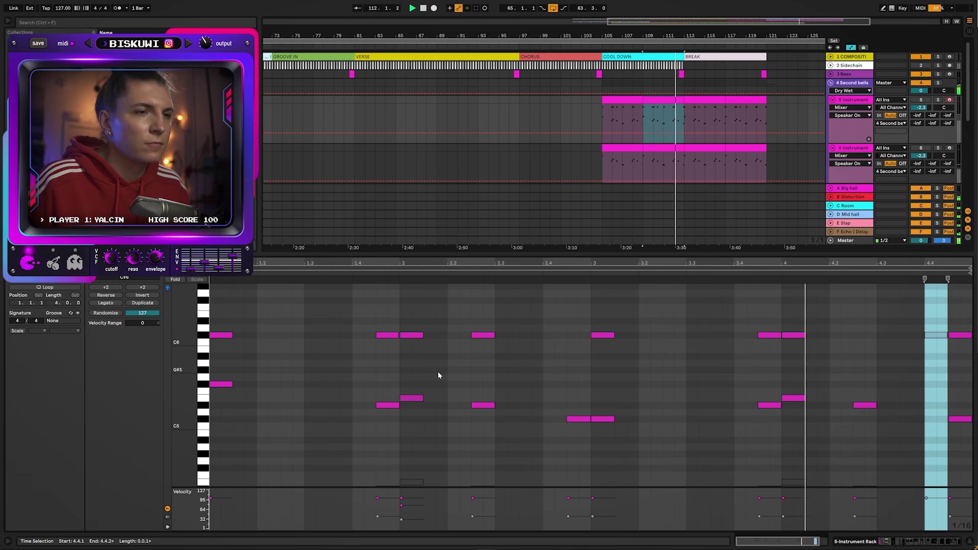
{"action": "key", "text": "shift+Tab"}
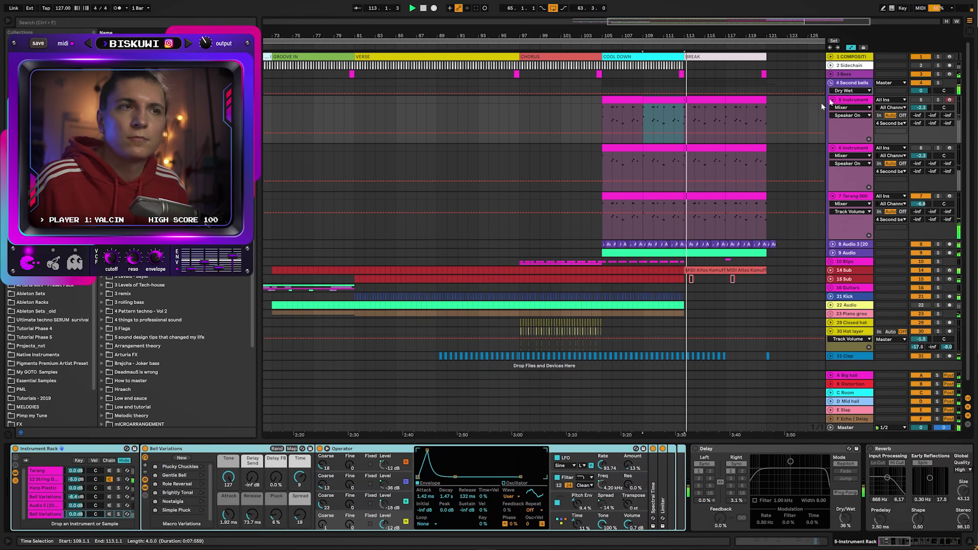
{"action": "left_click", "coordinate": [830, 83]}
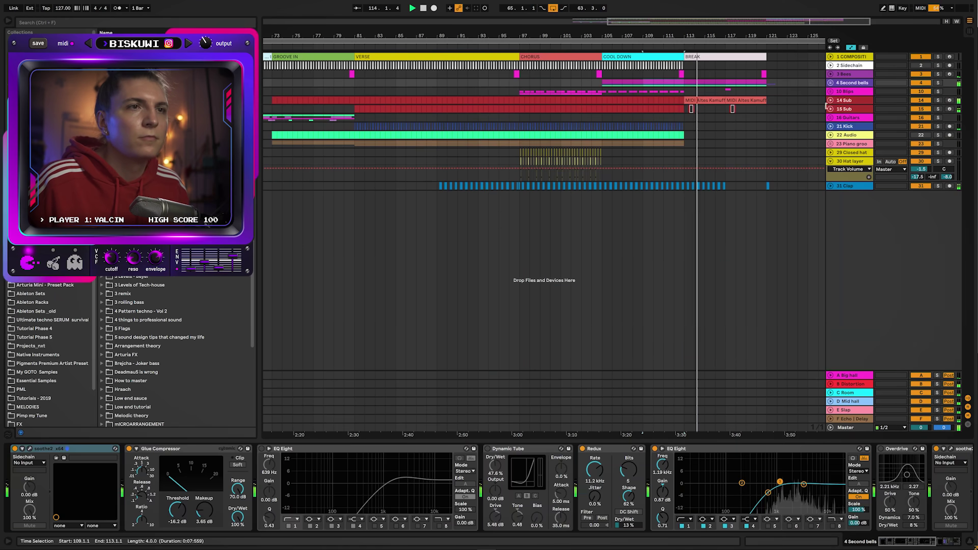
Step: Unfold the 14 Sub track and open its MIDI clip at the break to view the bass notes, then return to the device view
{"action": "double_click", "coordinate": [713, 135]}
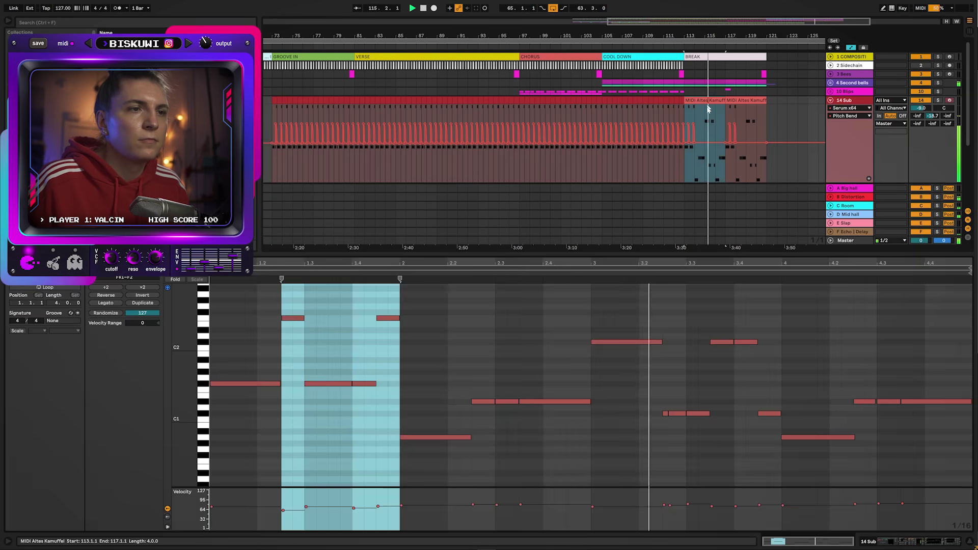
{"action": "left_click", "coordinate": [658, 315]}
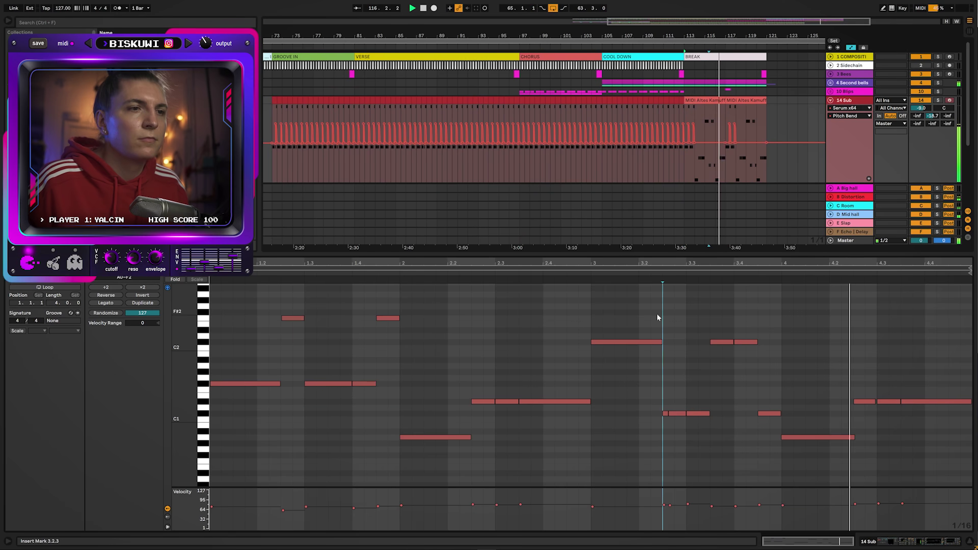
{"action": "key", "text": "shift+Tab"}
{"action": "double_click", "coordinate": [744, 104]}
{"action": "left_click", "coordinate": [649, 347]}
{"action": "key", "text": "ctrl+z"}
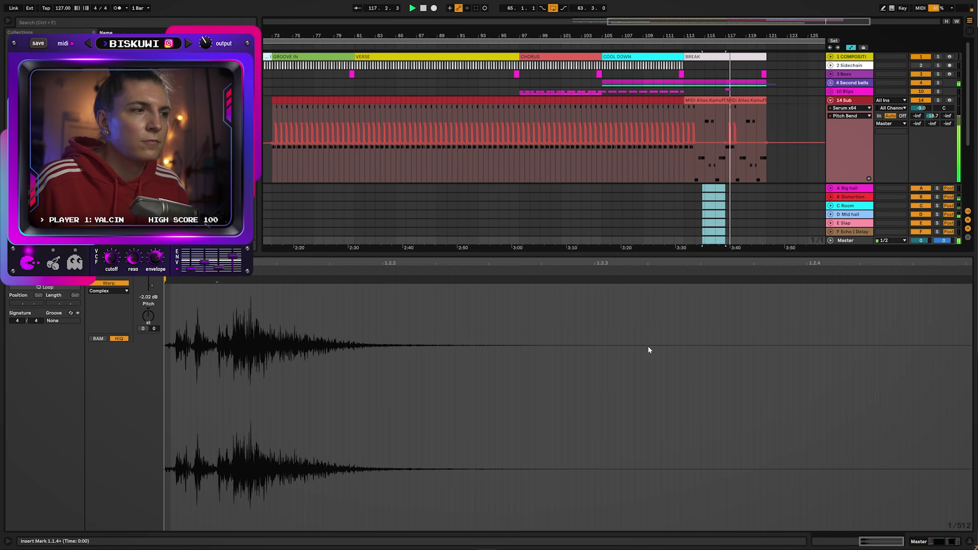
{"action": "key", "text": "shift+Tab"}
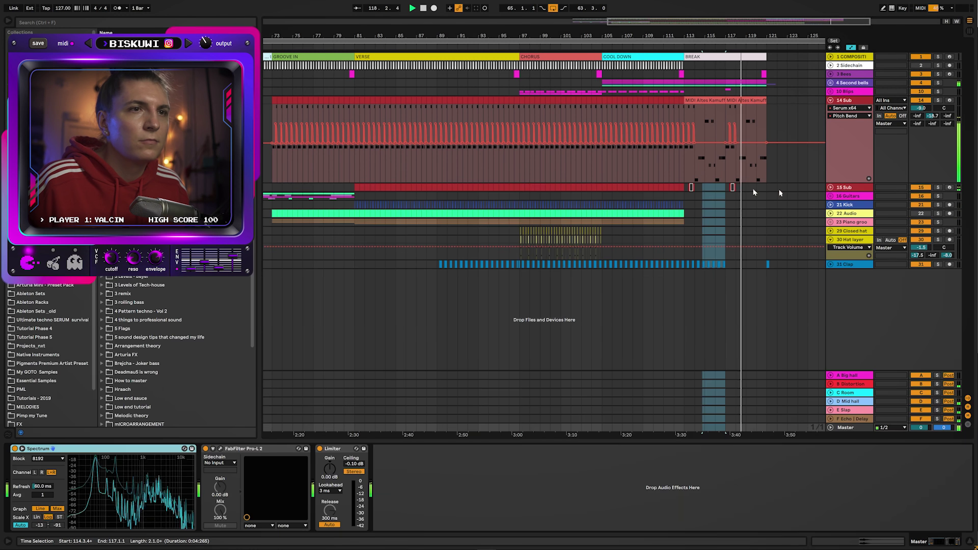
Step: Unfold the 15 Sub track and examine both Sub tracks' notes and Serum Pitch Bend automation in the break
{"action": "left_click", "coordinate": [831, 187]}
{"action": "left_click_drag", "start_coordinate": [730, 33], "coordinate": [679, 77]}
{"action": "scroll", "coordinate": [653, 224], "scroll_direction": "down", "scroll_amount": 2}
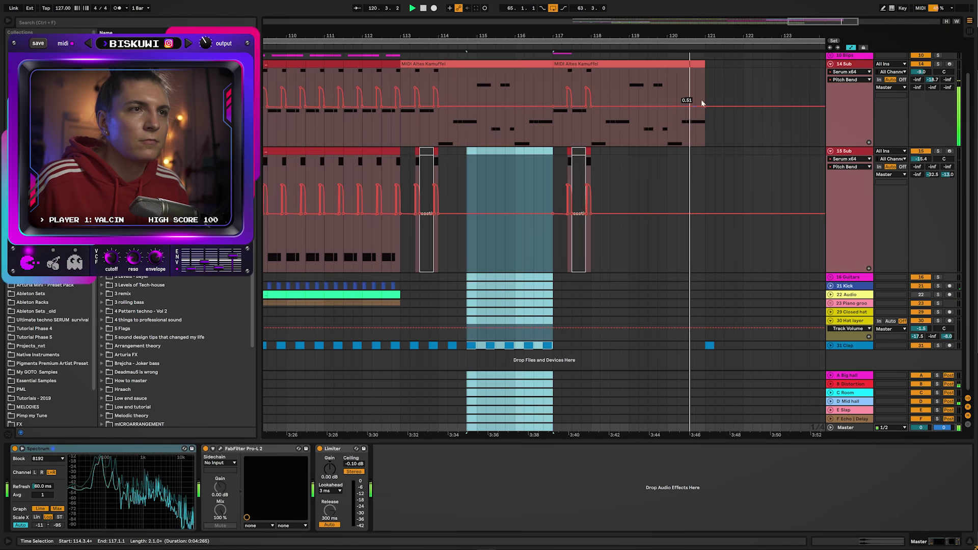
{"action": "left_click_drag", "start_coordinate": [703, 35], "coordinate": [723, 8]}
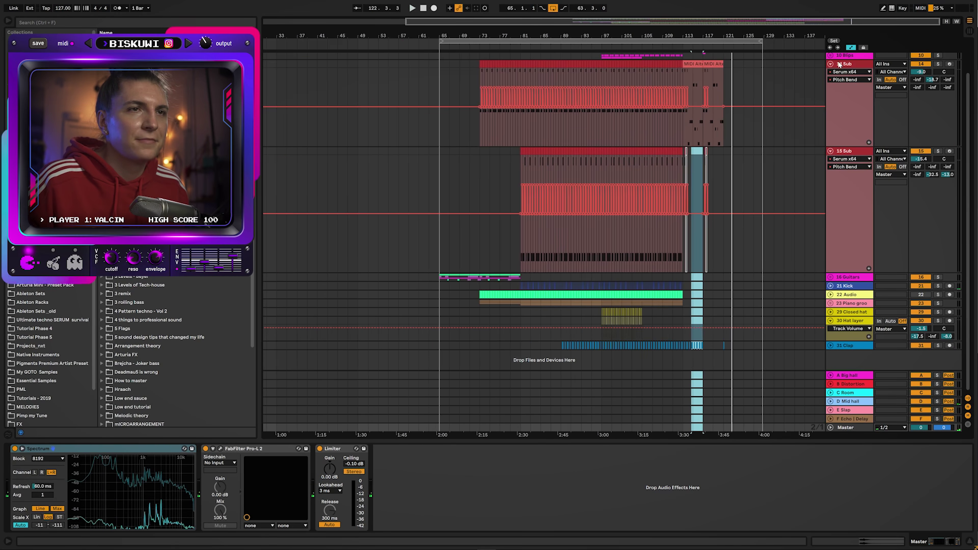